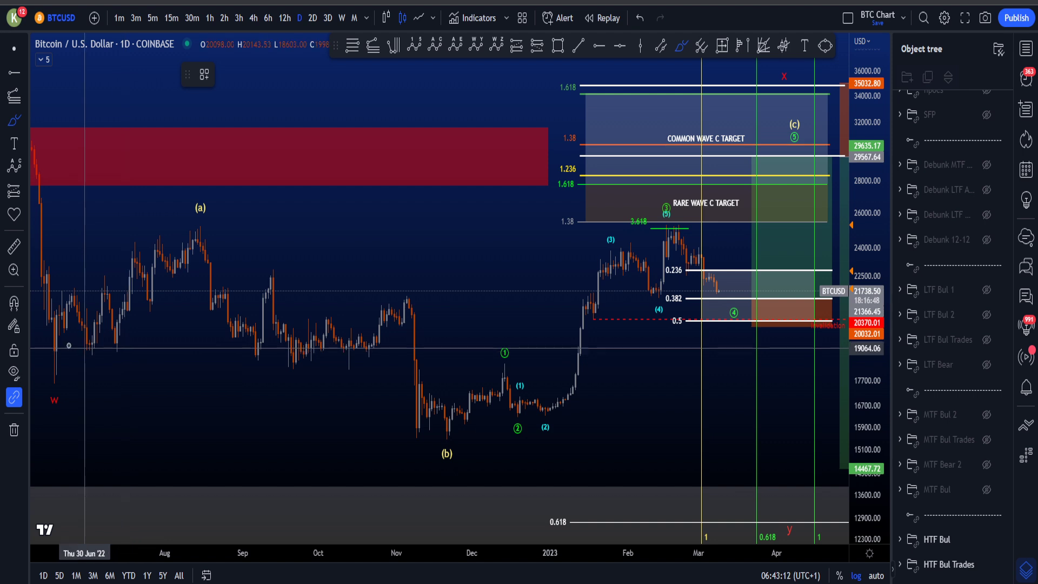
Step: Trace the (a)-(b)-(c) swing with the Brush and mark the wave (c) target zone, undoing each stroke
{"action": "mouse_move", "coordinate": [54, 365]}
{"action": "left_mouse_down"}
{"action": "mouse_move", "coordinate": [197, 226]}
{"action": "mouse_move", "coordinate": [459, 446]}
{"action": "mouse_move", "coordinate": [766, 126]}
{"action": "left_mouse_up"}
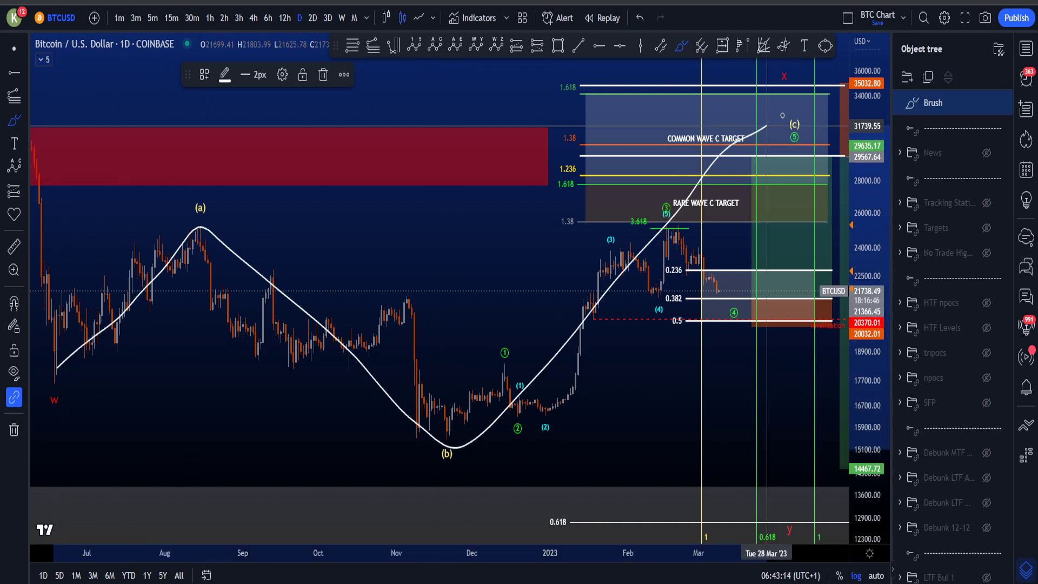
{"action": "key", "text": "ctrl+z"}
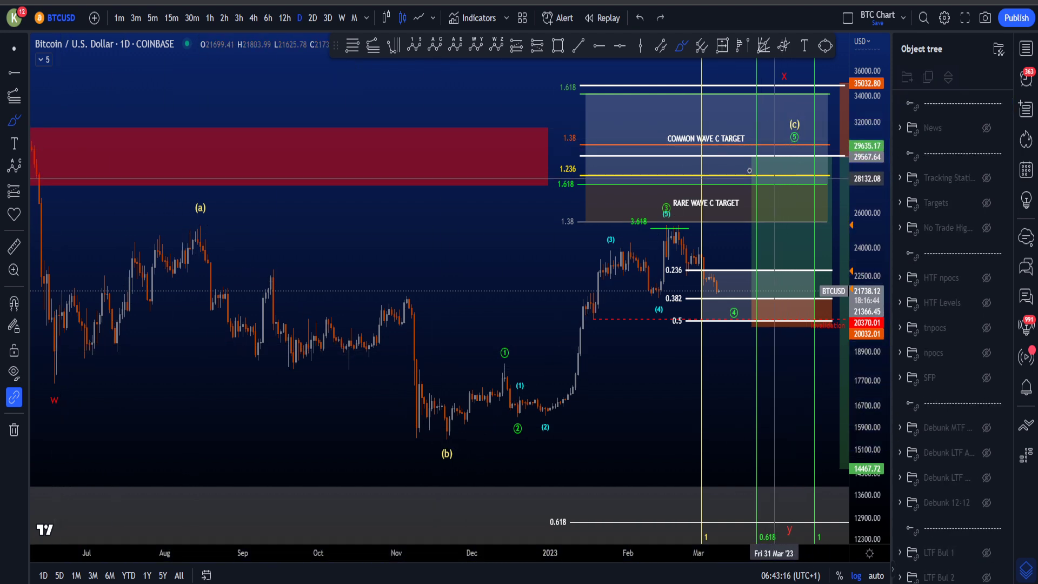
{"action": "mouse_move", "coordinate": [751, 127]}
{"action": "left_mouse_down"}
{"action": "mouse_move", "coordinate": [663, 142]}
{"action": "mouse_move", "coordinate": [776, 93]}
{"action": "left_mouse_up"}
{"action": "key", "text": "ctrl+z"}
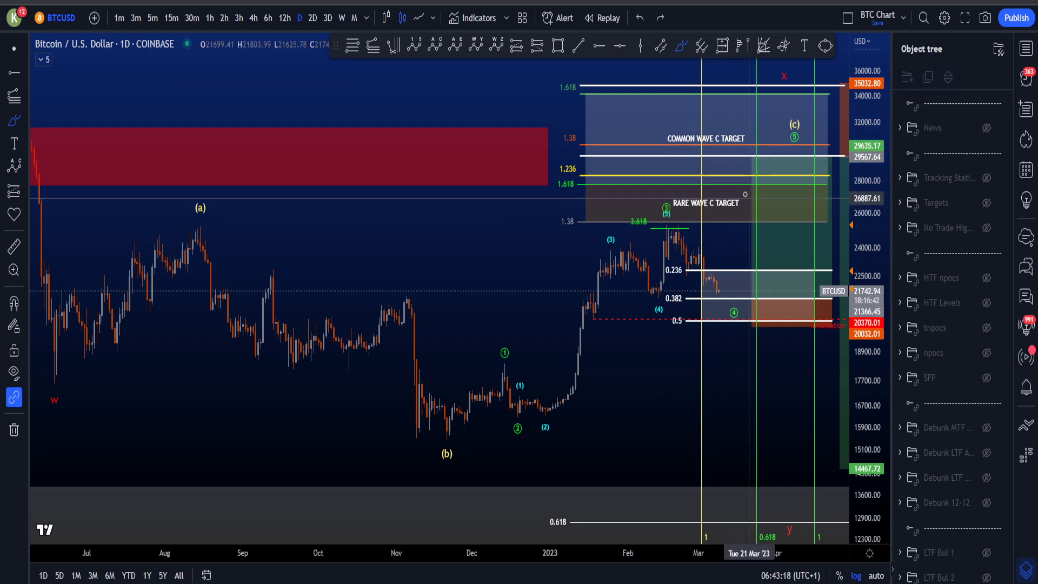
{"action": "left_click_drag", "start_coordinate": [668, 207], "coordinate": [744, 194]}
{"action": "key", "text": "ctrl+z"}
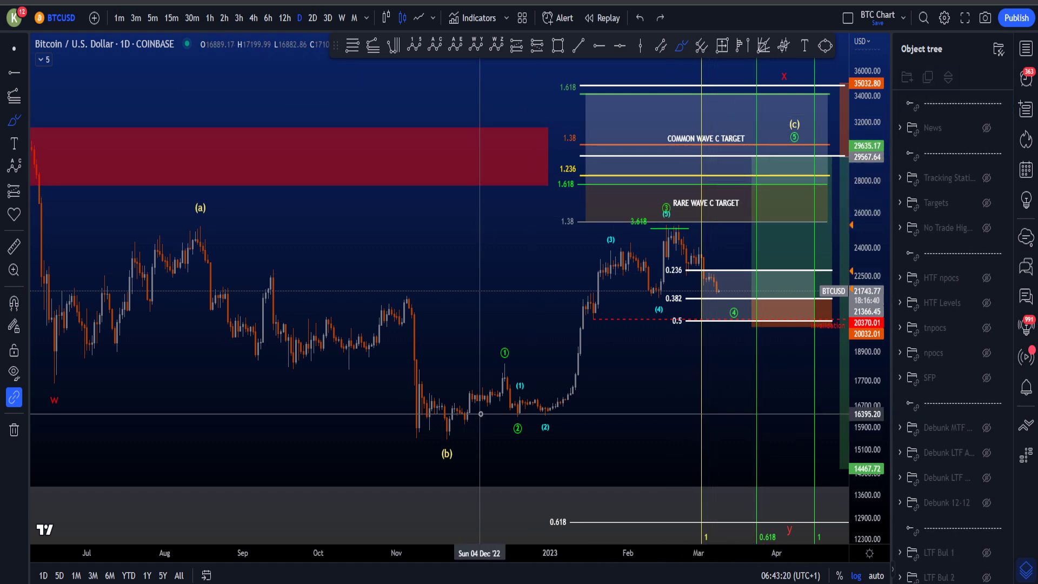
Step: Brush the rise from (b) to (c) and a choppy pullback between the 0.236 and 0.382 levels, undoing each stroke
{"action": "mouse_move", "coordinate": [450, 432]}
{"action": "left_mouse_down"}
{"action": "mouse_move", "coordinate": [518, 400]}
{"action": "mouse_move", "coordinate": [600, 306]}
{"action": "mouse_move", "coordinate": [733, 314]}
{"action": "mouse_move", "coordinate": [809, 127]}
{"action": "left_mouse_up"}
{"action": "key", "text": "ctrl+z"}
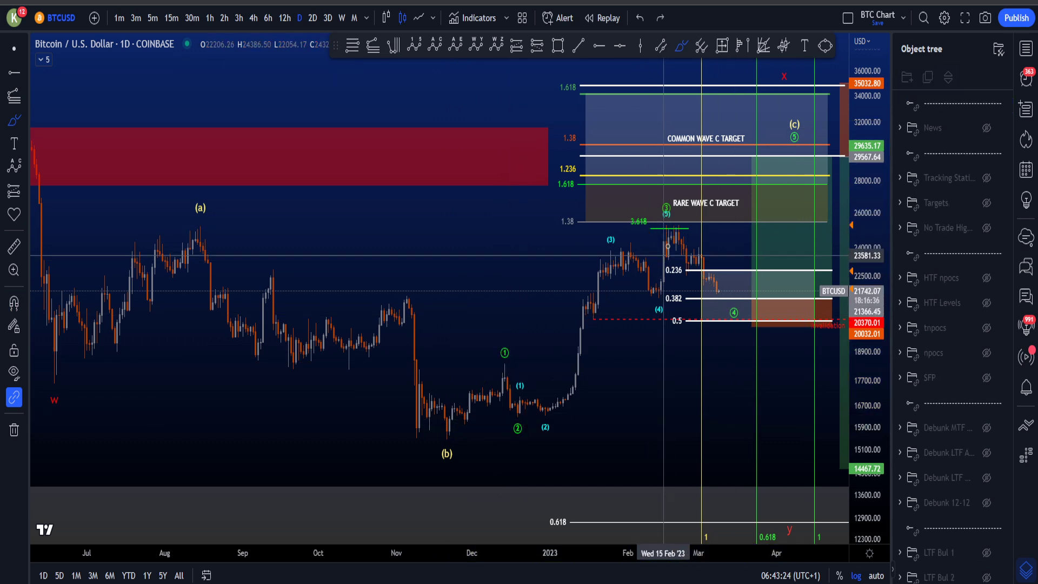
{"action": "mouse_move", "coordinate": [676, 234]}
{"action": "left_mouse_down"}
{"action": "mouse_move", "coordinate": [689, 235]}
{"action": "mouse_move", "coordinate": [709, 283]}
{"action": "left_mouse_up"}
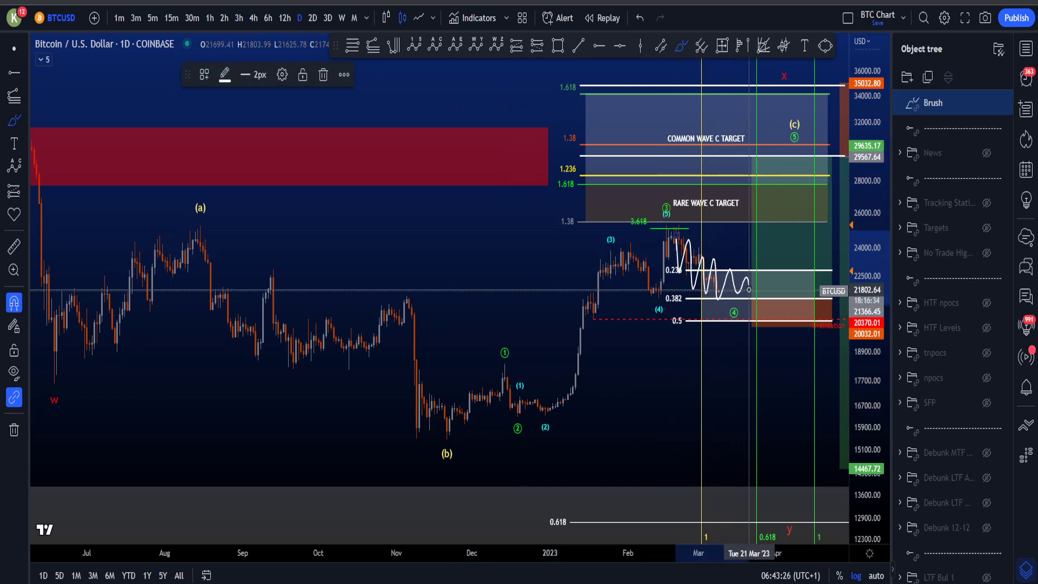
{"action": "key", "text": "ctrl+z"}
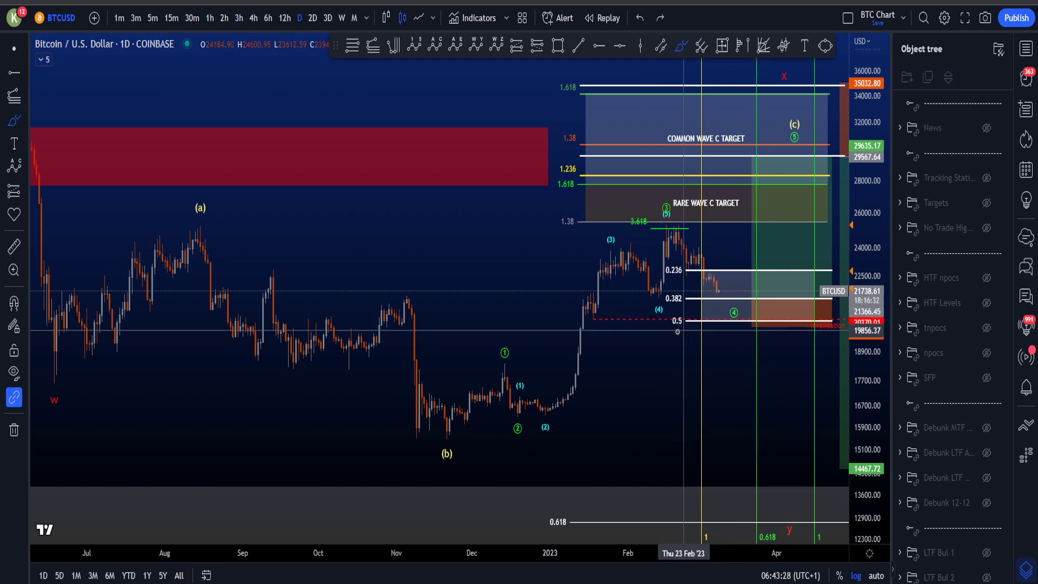
Step: Circle the 0.5 retracement label and trace the climb from (2) to (5) with the Brush, undoing both strokes
{"action": "left_click_drag", "start_coordinate": [668, 340], "coordinate": [693, 312]}
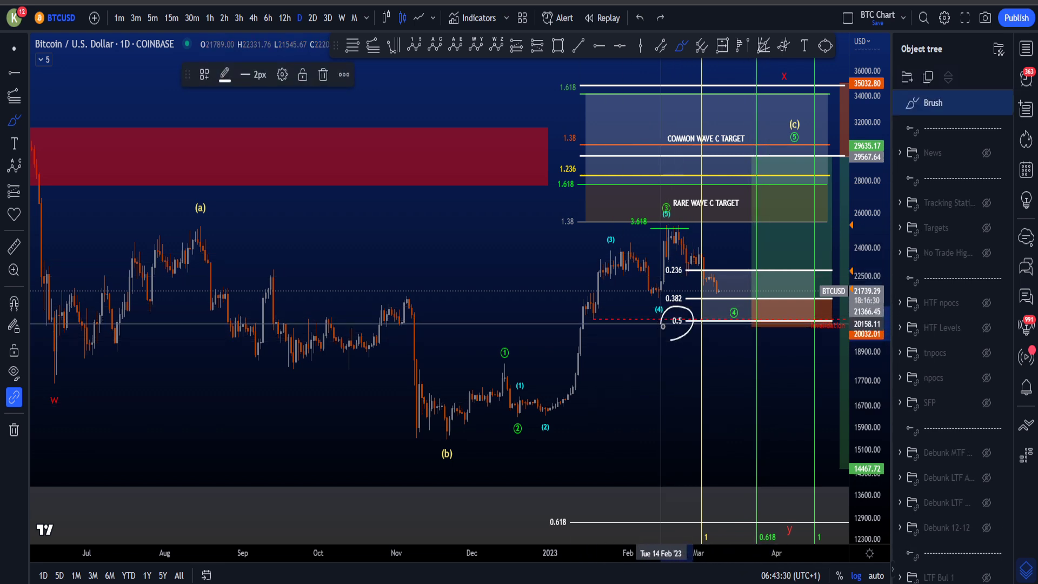
{"action": "key", "text": "ctrl+z"}
{"action": "left_click_drag", "start_coordinate": [535, 401], "coordinate": [676, 209]}
{"action": "key", "text": "ctrl+z"}
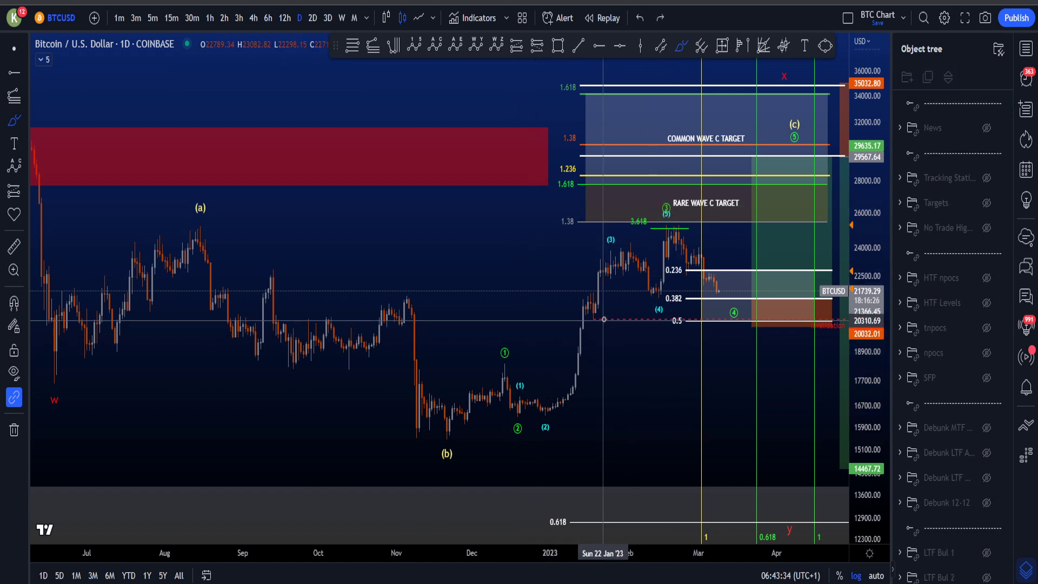
Step: Stretch the price scale, then brush strokes over the circled wave 4 zone and from (b) toward (c), undoing them
{"action": "mouse_move", "coordinate": [867, 411]}
{"action": "left_mouse_down"}
{"action": "mouse_move", "coordinate": [867, 311]}
{"action": "mouse_move", "coordinate": [864, 371]}
{"action": "left_mouse_up"}
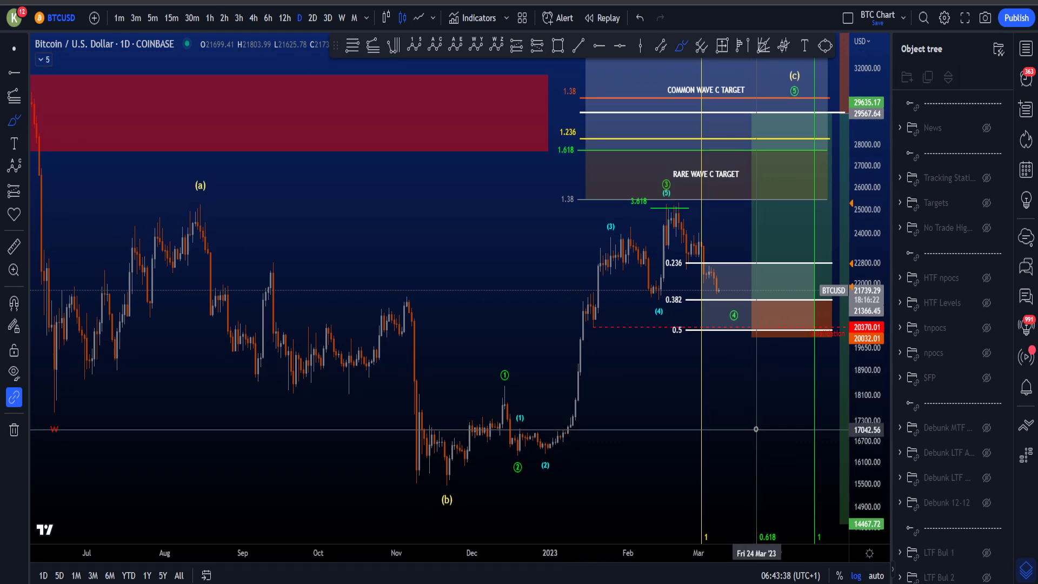
{"action": "scroll", "coordinate": [755, 430], "scroll_direction": "up", "scroll_amount": 1}
{"action": "left_click_drag", "start_coordinate": [712, 317], "coordinate": [734, 371]}
{"action": "key", "text": "ctrl+z"}
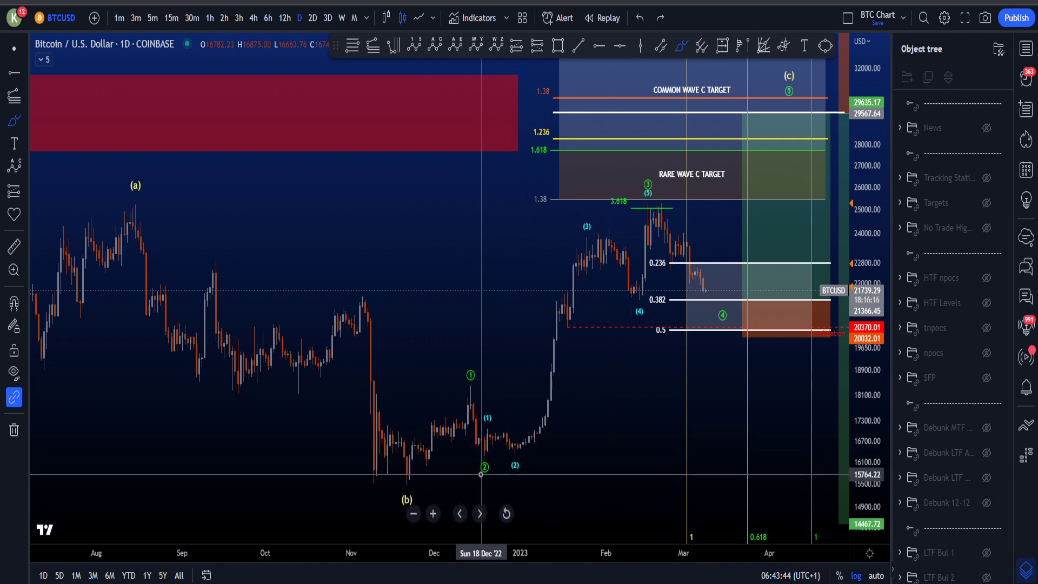
{"action": "mouse_move", "coordinate": [416, 473]}
{"action": "left_mouse_down"}
{"action": "mouse_move", "coordinate": [670, 238]}
{"action": "mouse_move", "coordinate": [736, 404]}
{"action": "mouse_move", "coordinate": [803, 121]}
{"action": "mouse_move", "coordinate": [817, 156]}
{"action": "left_mouse_up"}
{"action": "key", "text": "ctrl+z"}
{"action": "key", "text": "ctrl+z"}
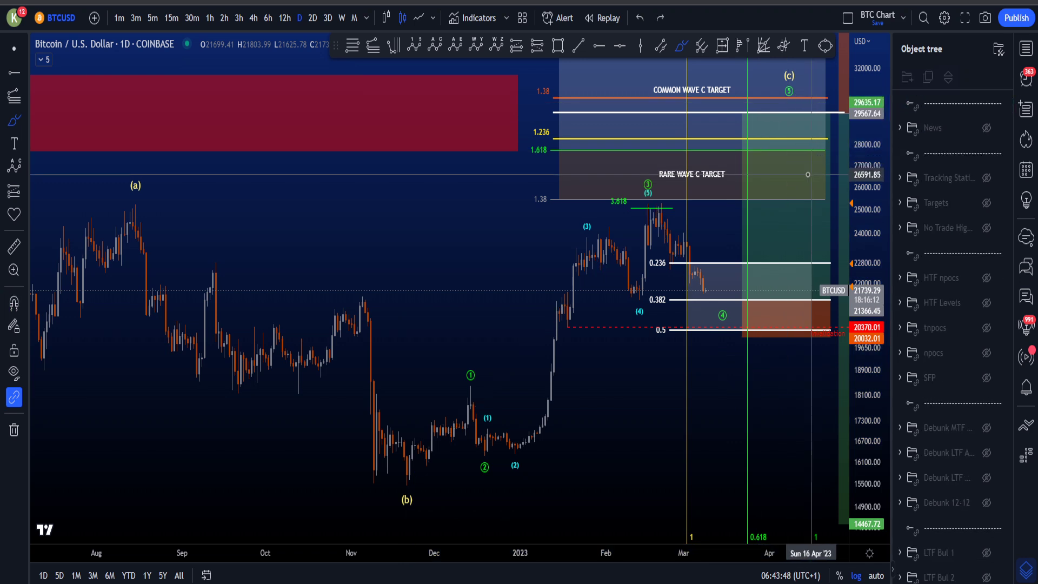
Step: Circle the wave (4) low beside the 0.382 level with the Brush and undo the stroke
{"action": "key", "text": "Escape"}
{"action": "left_click_drag", "start_coordinate": [653, 405], "coordinate": [579, 451]}
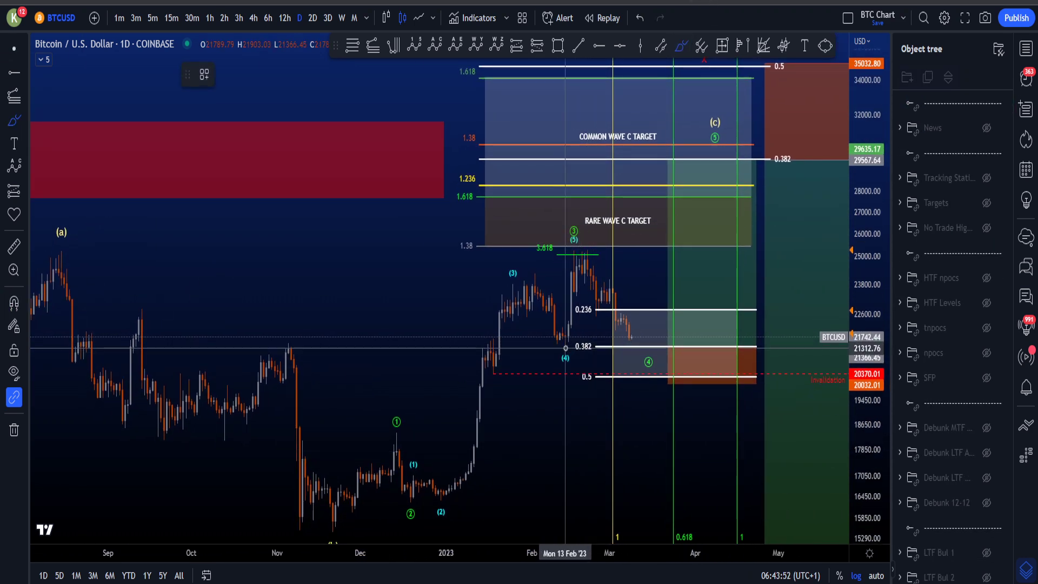
{"action": "left_click_drag", "start_coordinate": [576, 340], "coordinate": [579, 360]}
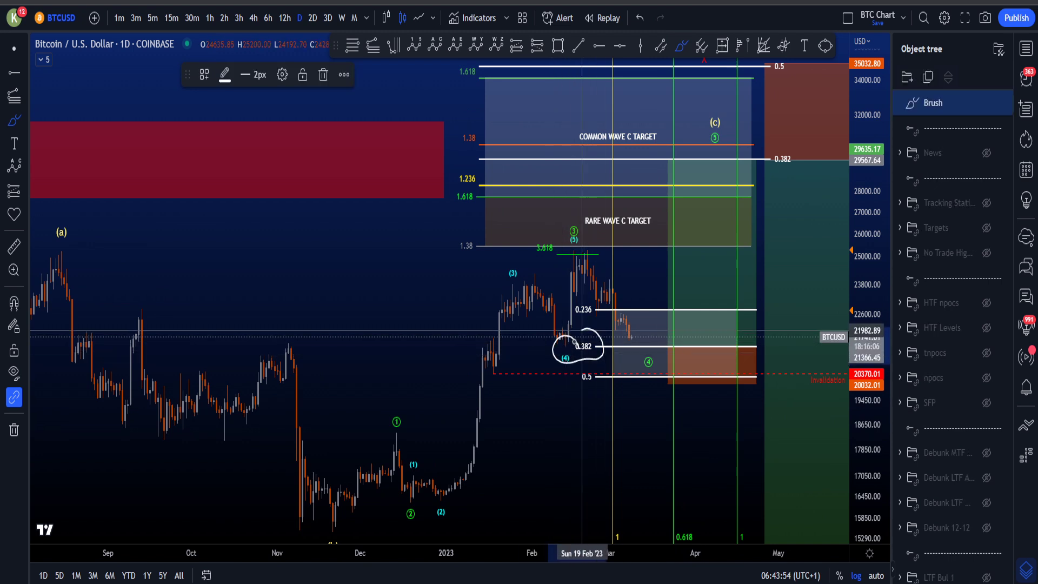
{"action": "key", "text": "ctrl+z"}
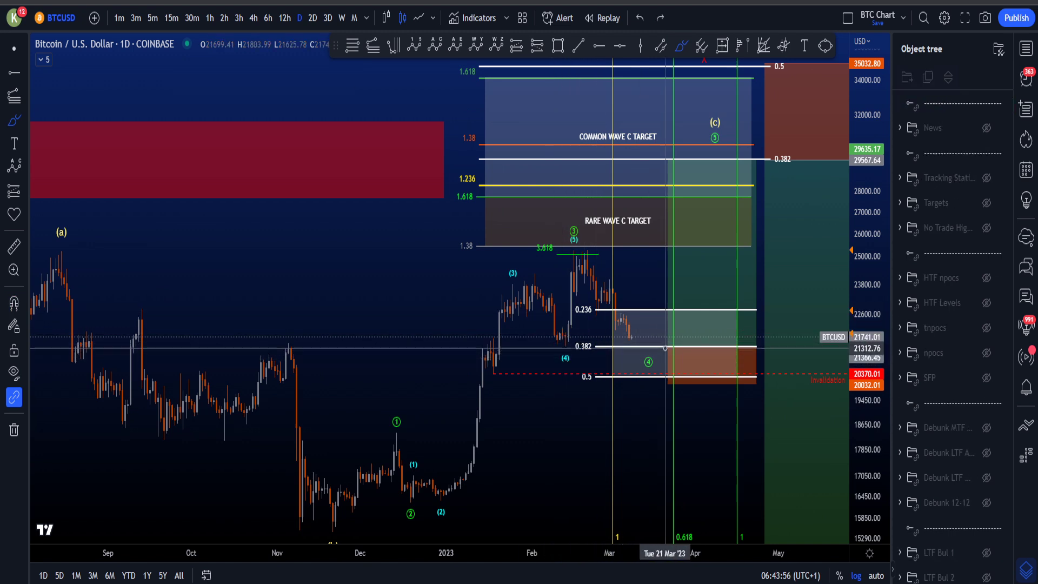
Step: Brush short marks along the 0.382 and 0.5 levels around circled wave 4, undoing each mark
{"action": "left_click_drag", "start_coordinate": [665, 347], "coordinate": [658, 346]}
{"action": "key", "text": "ctrl+z"}
{"action": "mouse_move", "coordinate": [586, 339]}
{"action": "left_mouse_down"}
{"action": "mouse_move", "coordinate": [643, 357]}
{"action": "mouse_move", "coordinate": [678, 344]}
{"action": "left_mouse_up"}
{"action": "key", "text": "ctrl+z"}
{"action": "key", "text": "ctrl+z"}
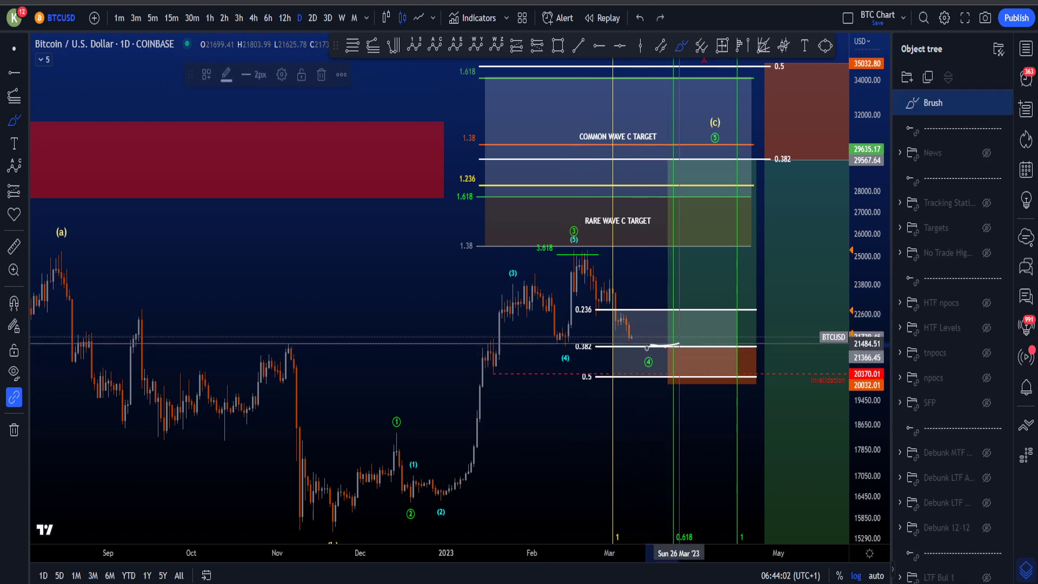
{"action": "key", "text": "ctrl+z"}
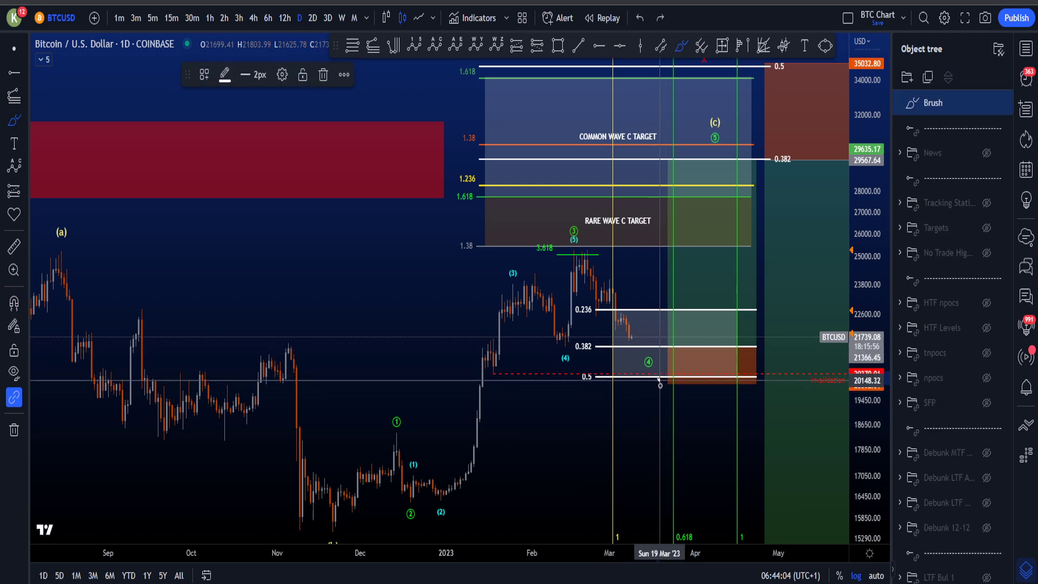
{"action": "key", "text": "ctrl+z"}
Step: Brush an upward path from the 0.382 area into the rare wave C target box, and undo the strokes
{"action": "mouse_move", "coordinate": [668, 336]}
{"action": "left_mouse_down"}
{"action": "mouse_move", "coordinate": [695, 221]}
{"action": "mouse_move", "coordinate": [702, 240]}
{"action": "left_mouse_up"}
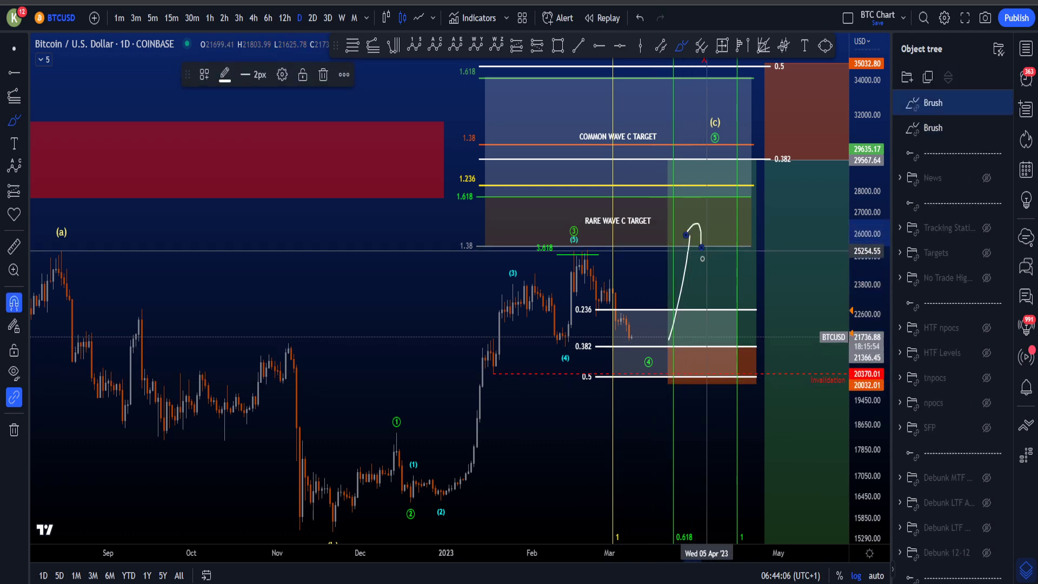
{"action": "key", "text": "ctrl+z"}
{"action": "key", "text": "ctrl+z"}
Step: Trace the larger W-X-Y path from the June low up to X and down past the short target, and undo it
{"action": "scroll", "coordinate": [718, 159], "scroll_direction": "down", "scroll_amount": 5}
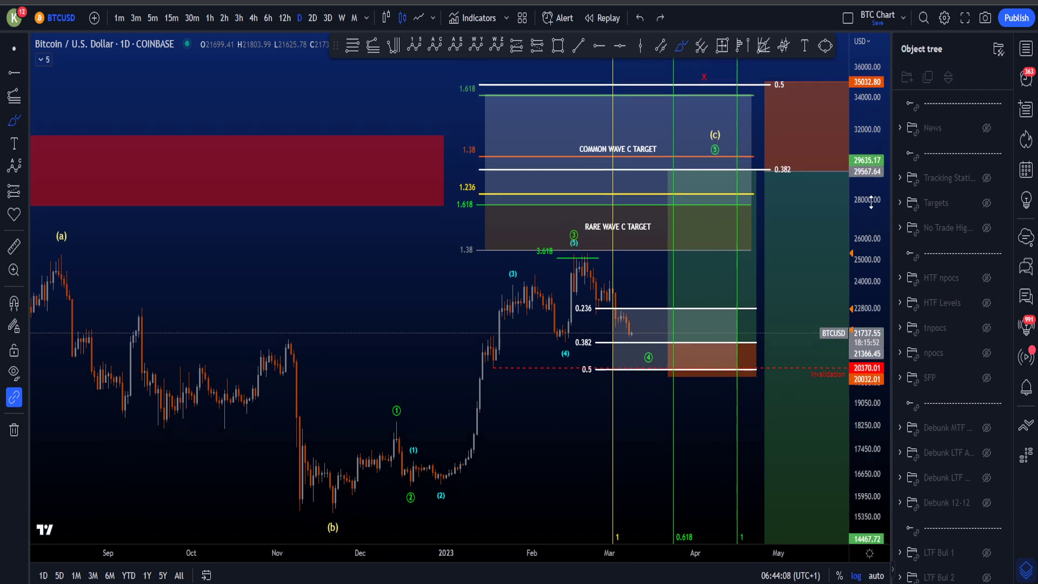
{"action": "left_click_drag", "start_coordinate": [868, 252], "coordinate": [868, 298]}
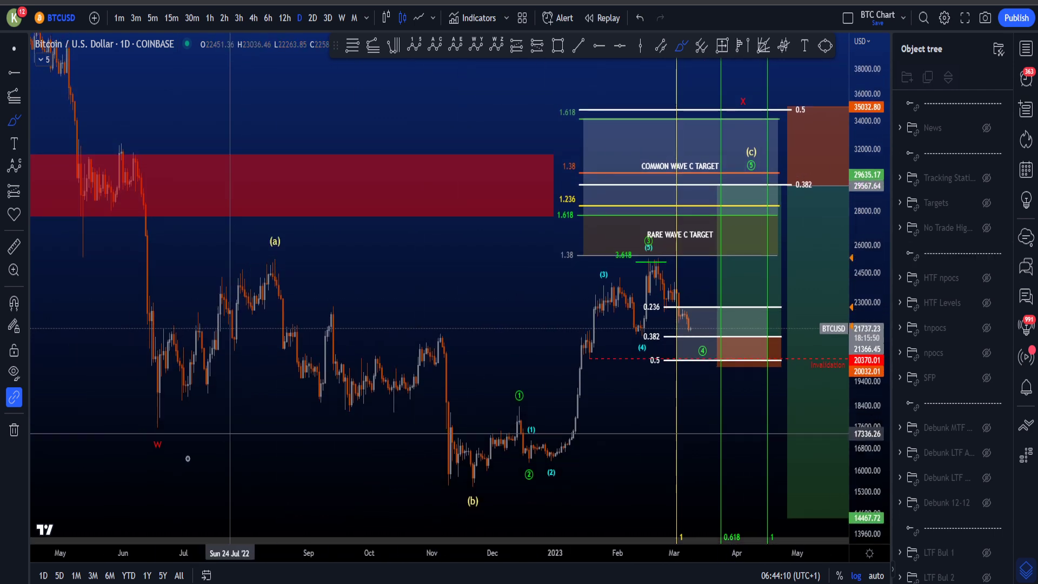
{"action": "mouse_move", "coordinate": [150, 196]}
{"action": "left_mouse_down"}
{"action": "mouse_move", "coordinate": [160, 259]}
{"action": "mouse_move", "coordinate": [482, 239]}
{"action": "mouse_move", "coordinate": [795, 501]}
{"action": "mouse_move", "coordinate": [804, 528]}
{"action": "left_mouse_up"}
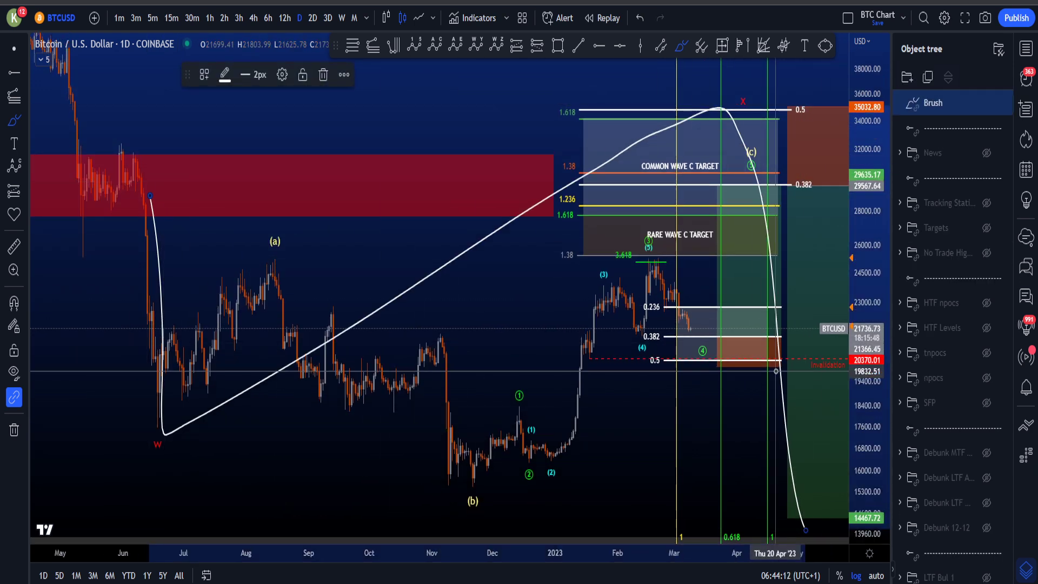
{"action": "key", "text": "ctrl+z"}
Step: Circle the 0.382 label at the short position's entry with the Brush and undo the stroke
{"action": "left_click_drag", "start_coordinate": [871, 309], "coordinate": [871, 243]}
{"action": "scroll", "coordinate": [815, 238], "scroll_direction": "up", "scroll_amount": 4}
{"action": "left_click_drag", "start_coordinate": [876, 185], "coordinate": [875, 203]}
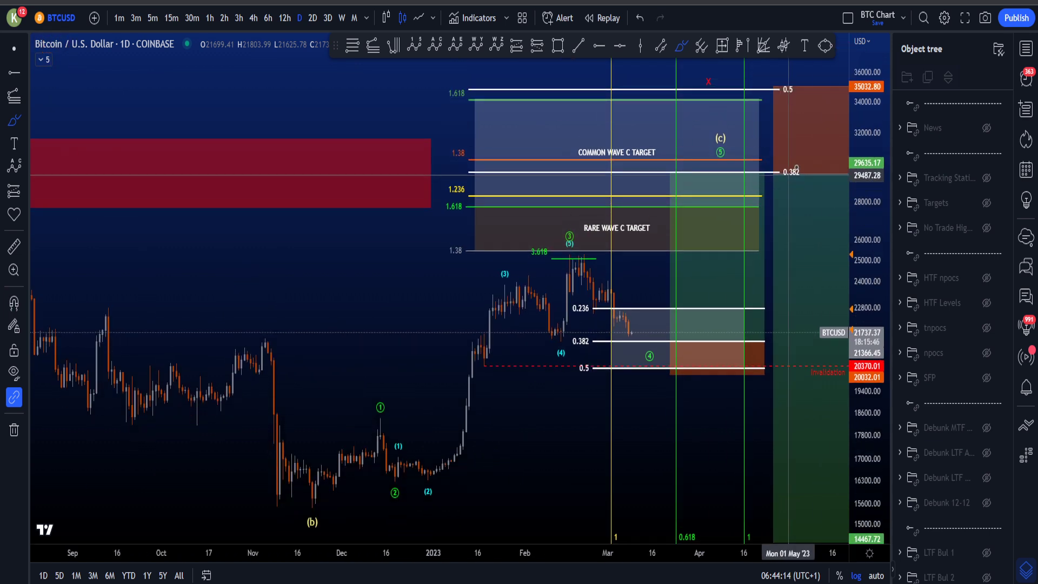
{"action": "mouse_move", "coordinate": [800, 164]}
{"action": "left_mouse_down"}
{"action": "mouse_move", "coordinate": [781, 162]}
{"action": "mouse_move", "coordinate": [803, 158]}
{"action": "left_mouse_up"}
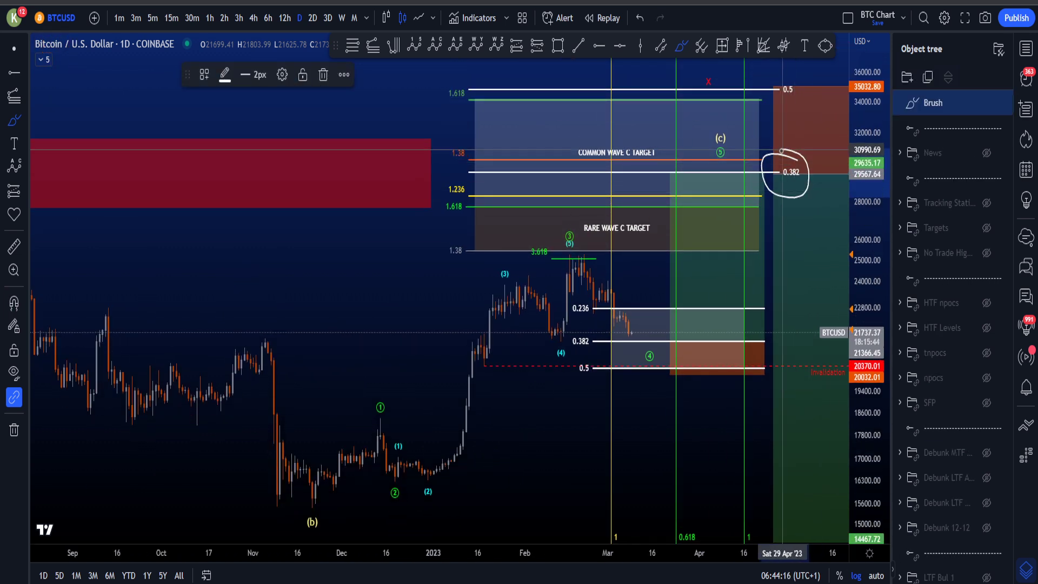
{"action": "key", "text": "ctrl+z"}
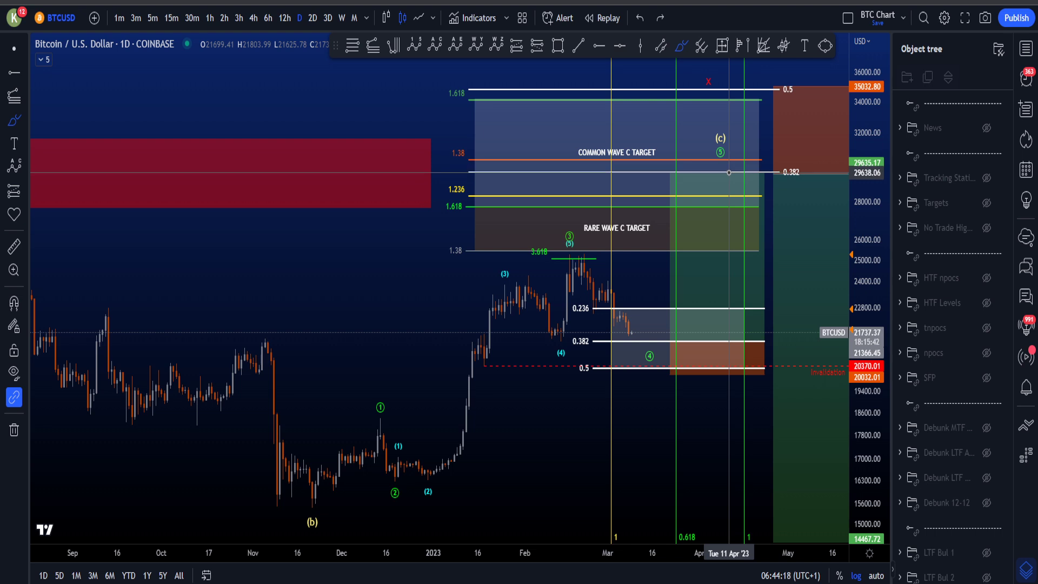
Step: Brush across the red zone starting in 2021 and beside the recent wave (5) high, undoing each stroke
{"action": "scroll", "coordinate": [730, 172], "scroll_direction": "down", "scroll_amount": 10}
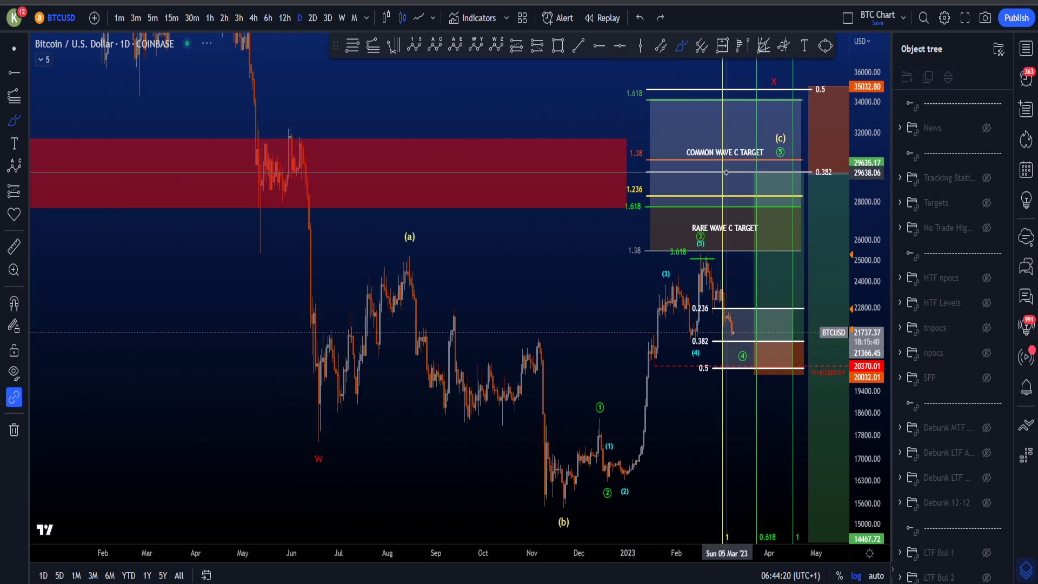
{"action": "scroll", "coordinate": [261, 209], "scroll_direction": "down", "scroll_amount": 3}
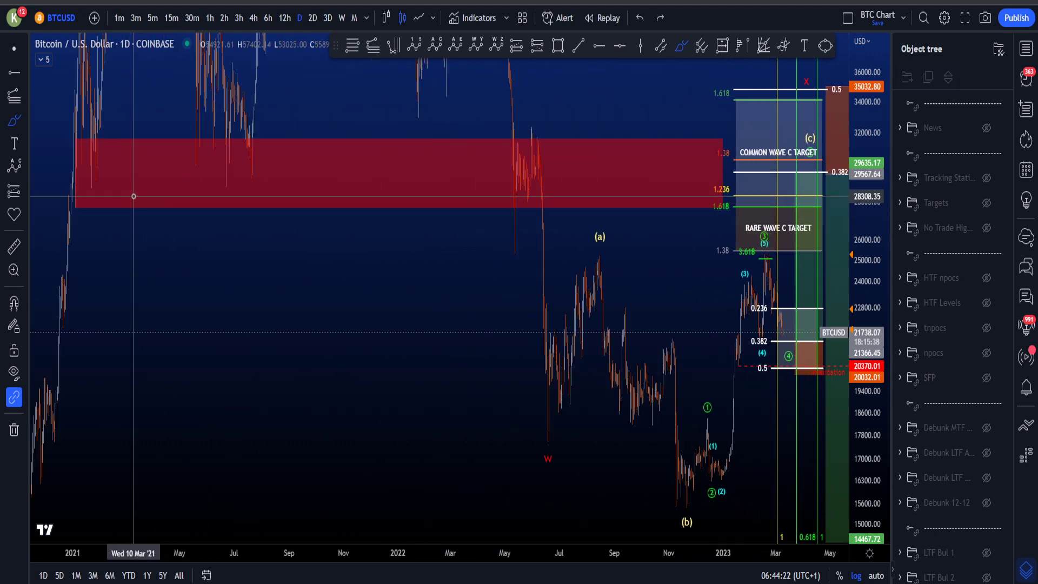
{"action": "mouse_move", "coordinate": [160, 146]}
{"action": "left_mouse_down"}
{"action": "mouse_move", "coordinate": [344, 178]}
{"action": "mouse_move", "coordinate": [566, 162]}
{"action": "left_mouse_up"}
{"action": "key", "text": "ctrl+z"}
{"action": "scroll", "coordinate": [755, 278], "scroll_direction": "up", "scroll_amount": 8}
{"action": "mouse_move", "coordinate": [703, 268]}
{"action": "left_mouse_down"}
{"action": "mouse_move", "coordinate": [783, 161]}
{"action": "mouse_move", "coordinate": [800, 297]}
{"action": "left_mouse_up"}
{"action": "key", "text": "ctrl+z"}
{"action": "key", "text": "ctrl+z"}
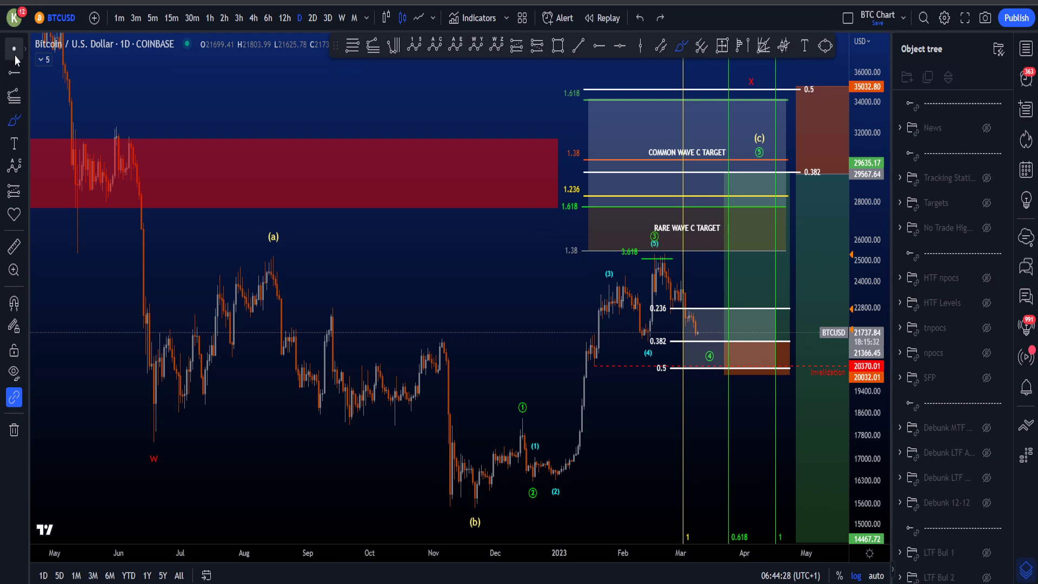
Step: Brush marks at the short position's 0.382 entry and the 0.5 level, undoing each mark
{"action": "left_click_drag", "start_coordinate": [474, 100], "coordinate": [331, 124]}
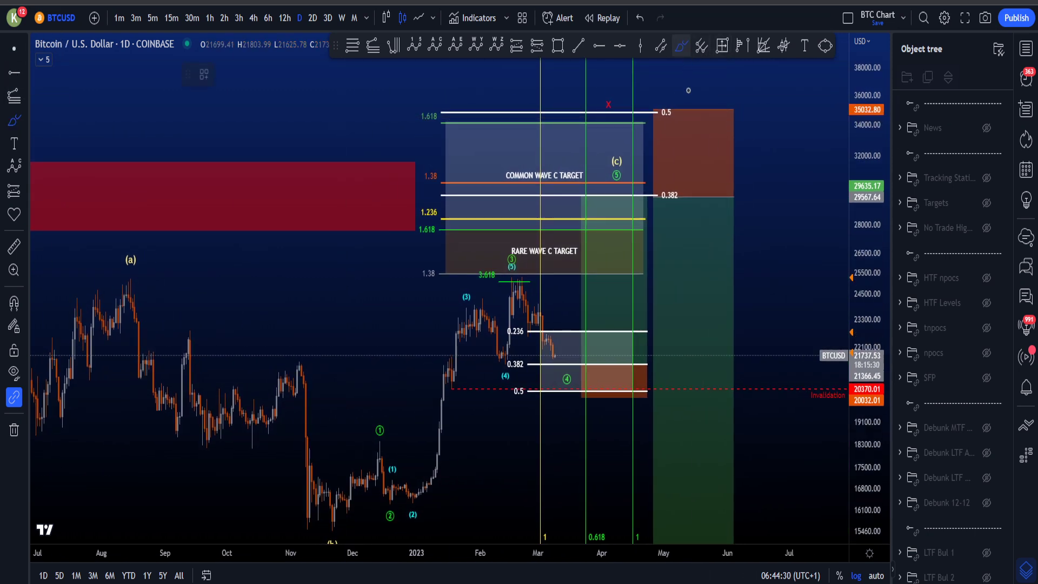
{"action": "left_click_drag", "start_coordinate": [672, 194], "coordinate": [673, 196]}
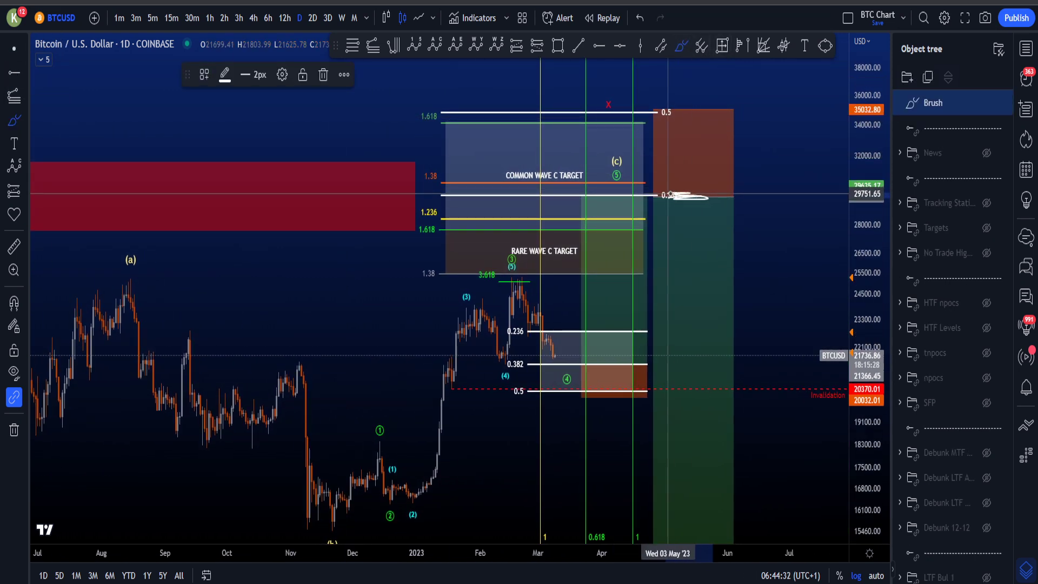
{"action": "key", "text": "ctrl+z"}
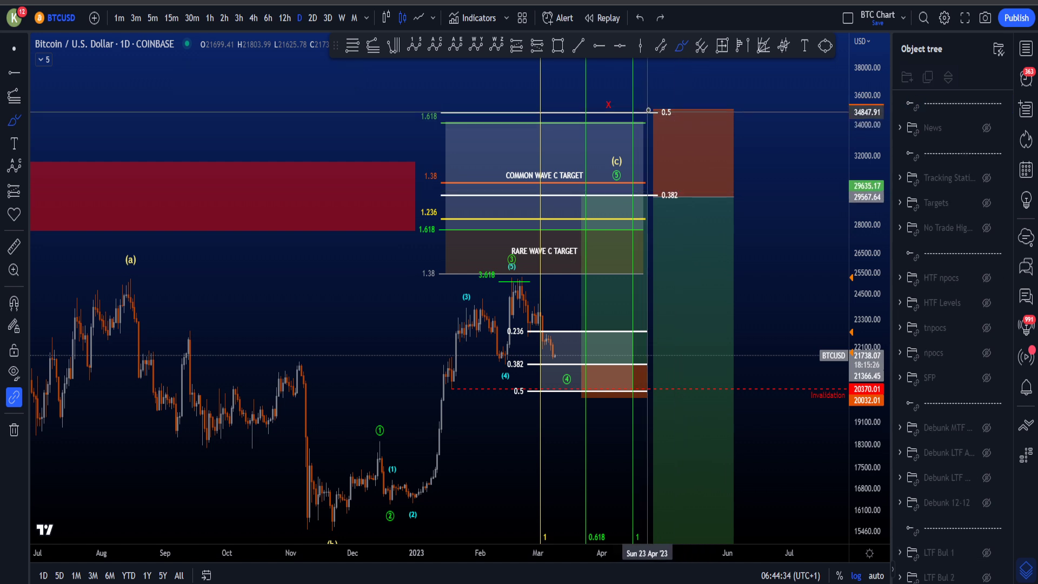
{"action": "left_click_drag", "start_coordinate": [648, 111], "coordinate": [647, 127]}
{"action": "key", "text": "ctrl+z"}
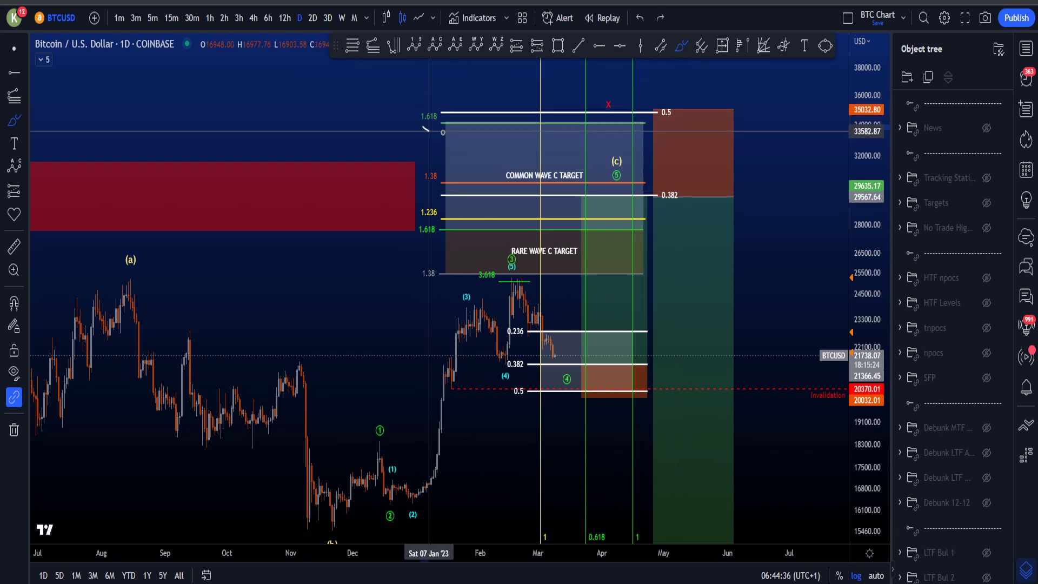
Step: Brush a mark near the 1.618 target level and a downward stroke over the short position, undoing both
{"action": "mouse_move", "coordinate": [423, 127]}
{"action": "left_mouse_down"}
{"action": "mouse_move", "coordinate": [407, 116]}
{"action": "mouse_move", "coordinate": [435, 134]}
{"action": "left_mouse_up"}
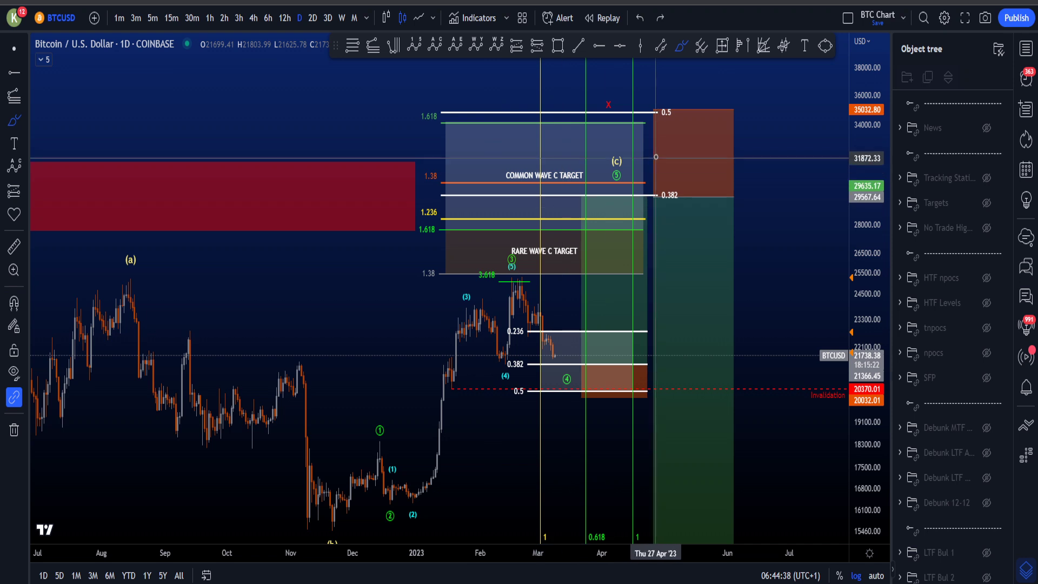
{"action": "mouse_move", "coordinate": [655, 157]}
{"action": "left_mouse_down"}
{"action": "mouse_move", "coordinate": [695, 335]}
{"action": "mouse_move", "coordinate": [732, 276]}
{"action": "left_mouse_up"}
{"action": "key", "text": "ctrl+z"}
{"action": "key", "text": "ctrl+z"}
Step: Hide the HTF Bul and HTF Bul Trades drawing groups and show HTF Bear over a wider date range
{"action": "left_click_drag", "start_coordinate": [867, 217], "coordinate": [866, 341]}
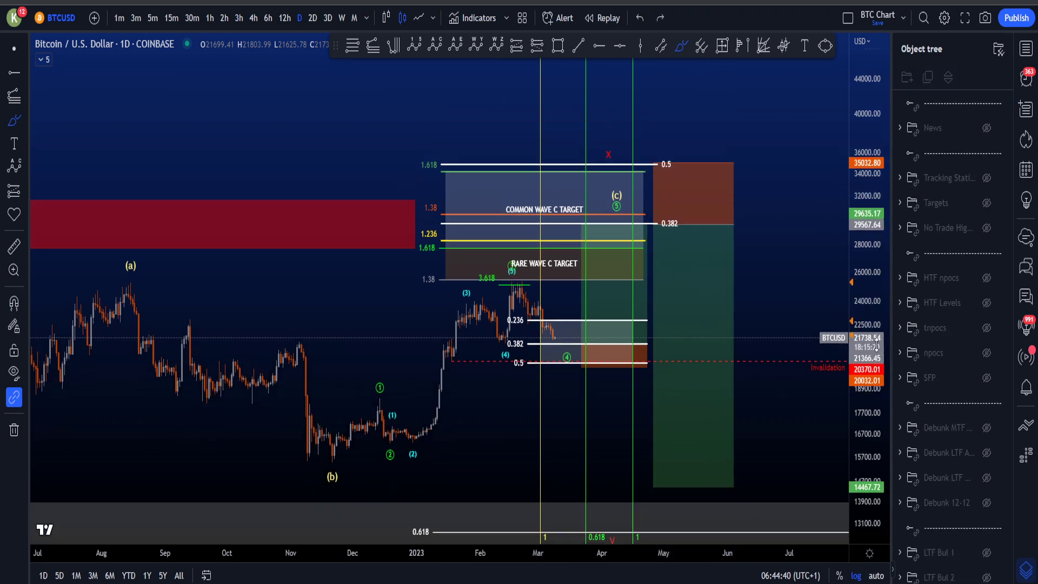
{"action": "scroll", "coordinate": [968, 487], "scroll_direction": "down", "scroll_amount": 7}
{"action": "left_click", "coordinate": [985, 409]}
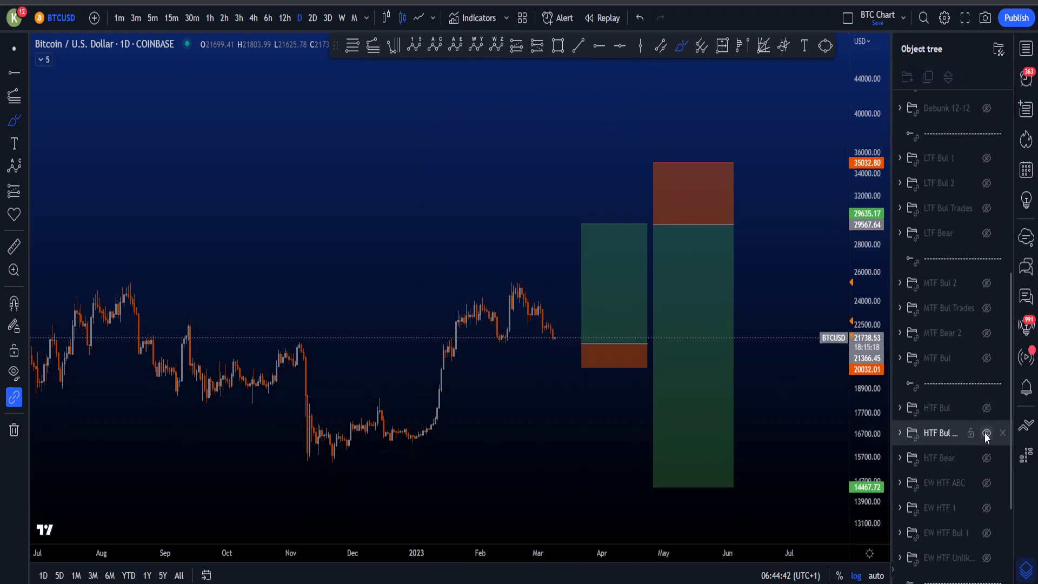
{"action": "left_click", "coordinate": [987, 433]}
{"action": "left_click", "coordinate": [987, 458]}
{"action": "scroll", "coordinate": [777, 390], "scroll_direction": "down", "scroll_amount": 4}
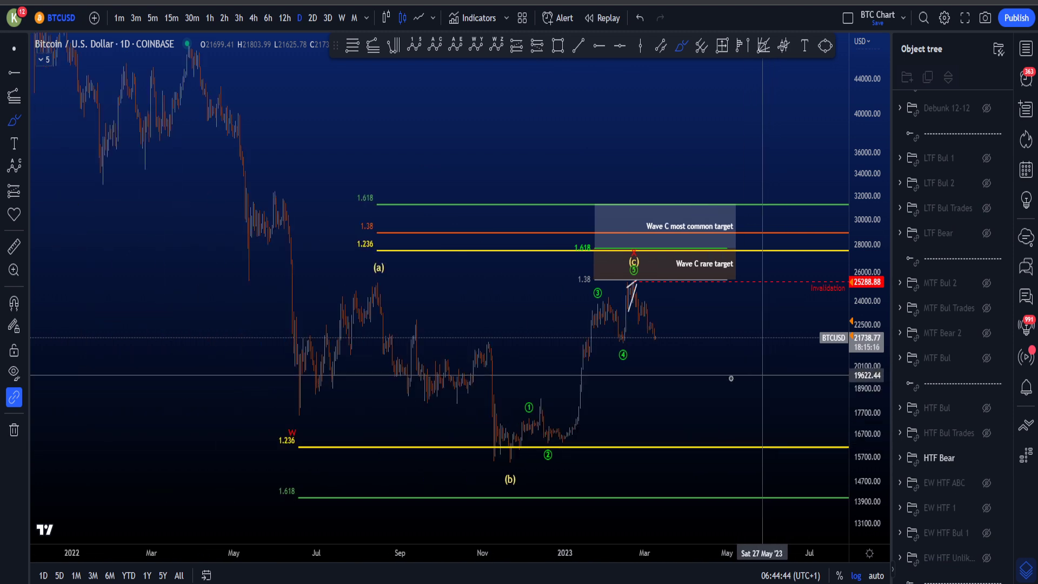
Step: Circle the wave (c) and wave 5 labels above the February 2023 high with the brush, undoing the mark
{"action": "scroll", "coordinate": [732, 378], "scroll_direction": "up", "scroll_amount": 4}
{"action": "left_click_drag", "start_coordinate": [501, 244], "coordinate": [506, 248]}
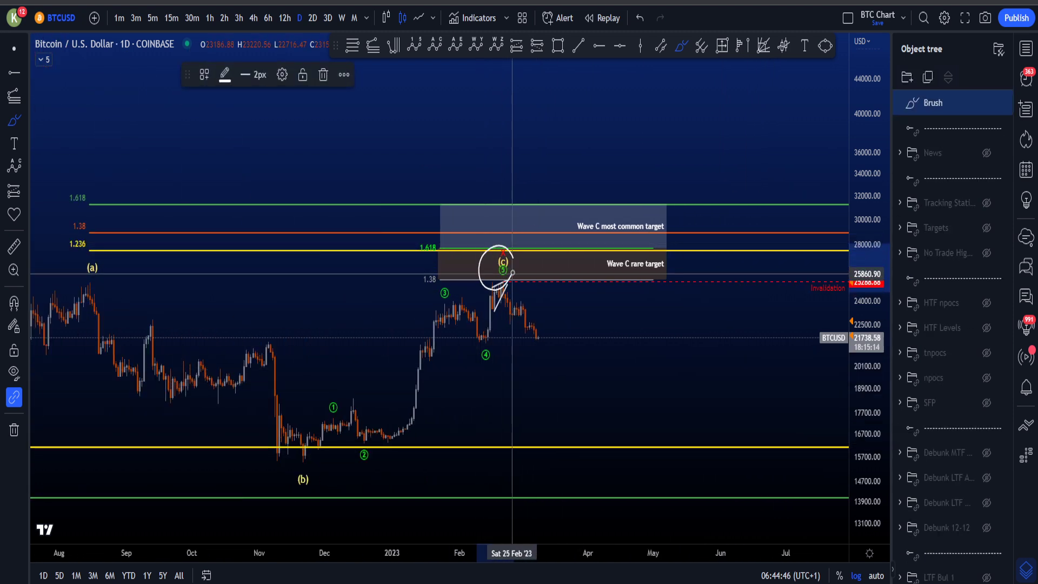
{"action": "key", "text": "ctrl+z"}
Step: Brush a long downward projection from the recent high to about 16,300 in mid-April, plus a second stroke near its end, undoing both
{"action": "left_click_drag", "start_coordinate": [882, 444], "coordinate": [880, 368]}
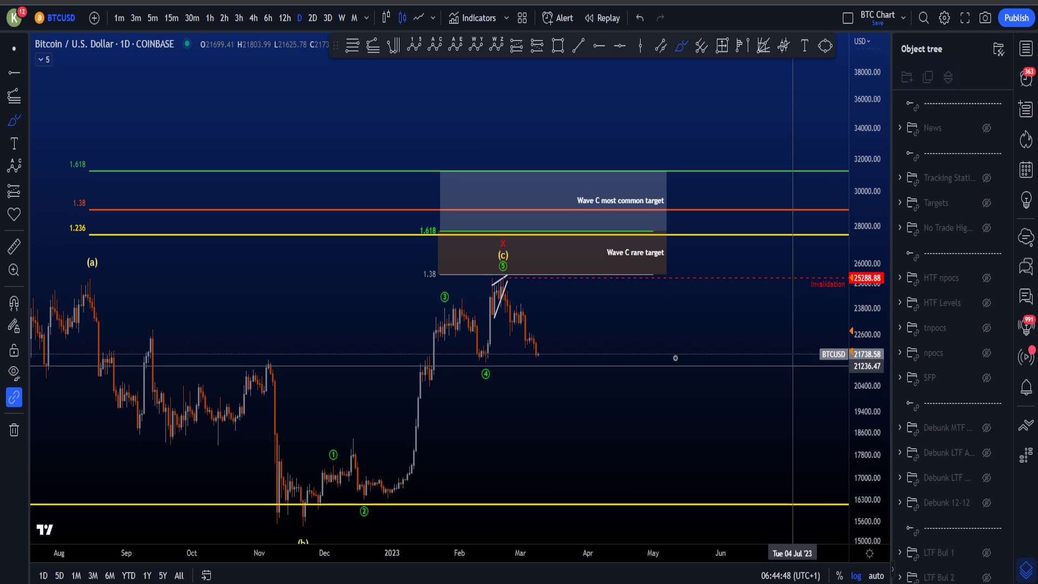
{"action": "scroll", "coordinate": [638, 346], "scroll_direction": "up", "scroll_amount": 3}
{"action": "scroll", "coordinate": [576, 330], "scroll_direction": "down", "scroll_amount": 1}
{"action": "left_click_drag", "start_coordinate": [522, 305], "coordinate": [635, 496]}
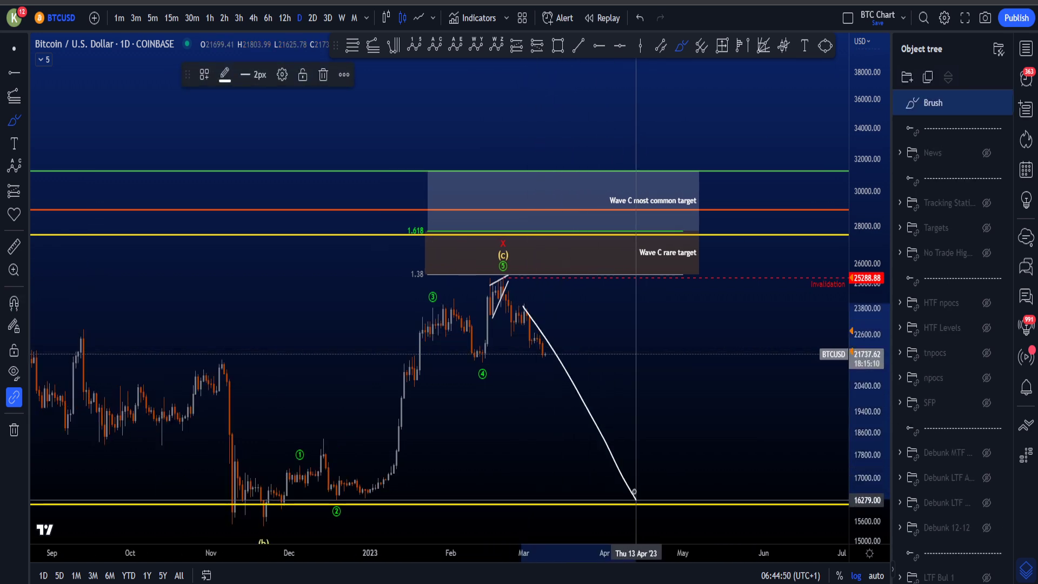
{"action": "mouse_move", "coordinate": [635, 428]}
{"action": "left_mouse_down"}
{"action": "mouse_move", "coordinate": [644, 521]}
{"action": "mouse_move", "coordinate": [622, 520]}
{"action": "left_mouse_up"}
{"action": "key", "text": "ctrl+z"}
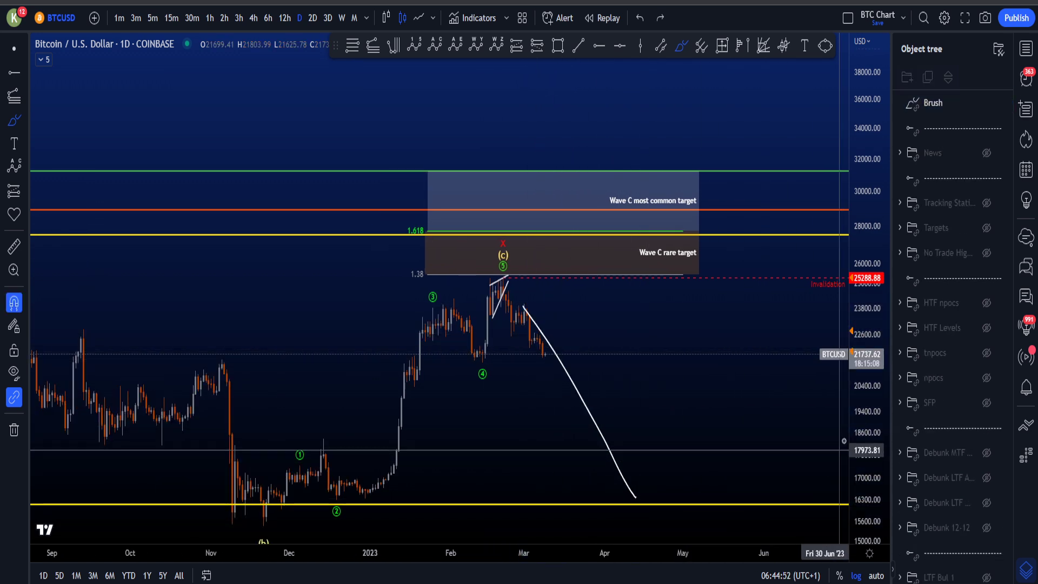
{"action": "key", "text": "ctrl+z"}
Step: Brush two short downward strokes following the decline from the wave 5 high to the current price, undoing both
{"action": "left_click_drag", "start_coordinate": [866, 412], "coordinate": [867, 443]}
{"action": "left_click_drag", "start_coordinate": [508, 282], "coordinate": [549, 347]}
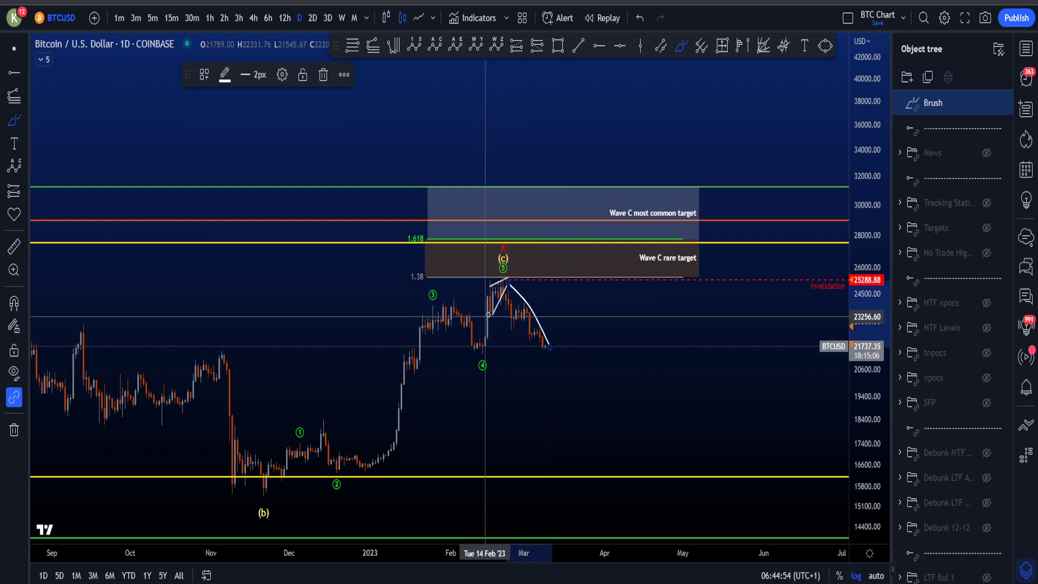
{"action": "left_click_drag", "start_coordinate": [496, 311], "coordinate": [542, 352]}
{"action": "key", "text": "ctrl+z"}
{"action": "key", "text": "ctrl+z"}
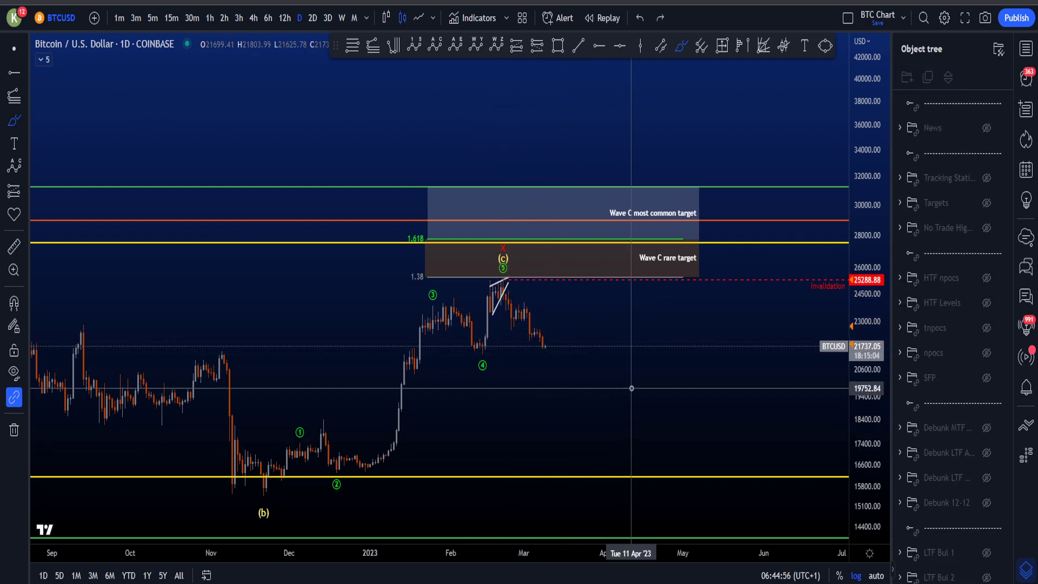
Step: Brush a mark at the wave (b) low and another at the wave (c) high, undoing each mark
{"action": "left_click_drag", "start_coordinate": [880, 318], "coordinate": [835, 365]}
{"action": "scroll", "coordinate": [798, 364], "scroll_direction": "down", "scroll_amount": 2}
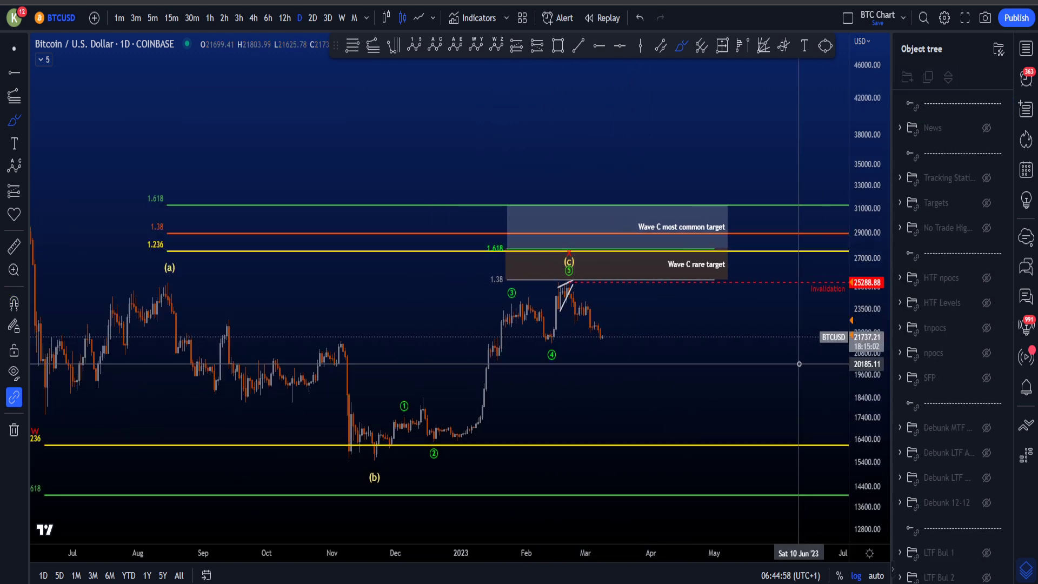
{"action": "scroll", "coordinate": [798, 364], "scroll_direction": "up", "scroll_amount": 2}
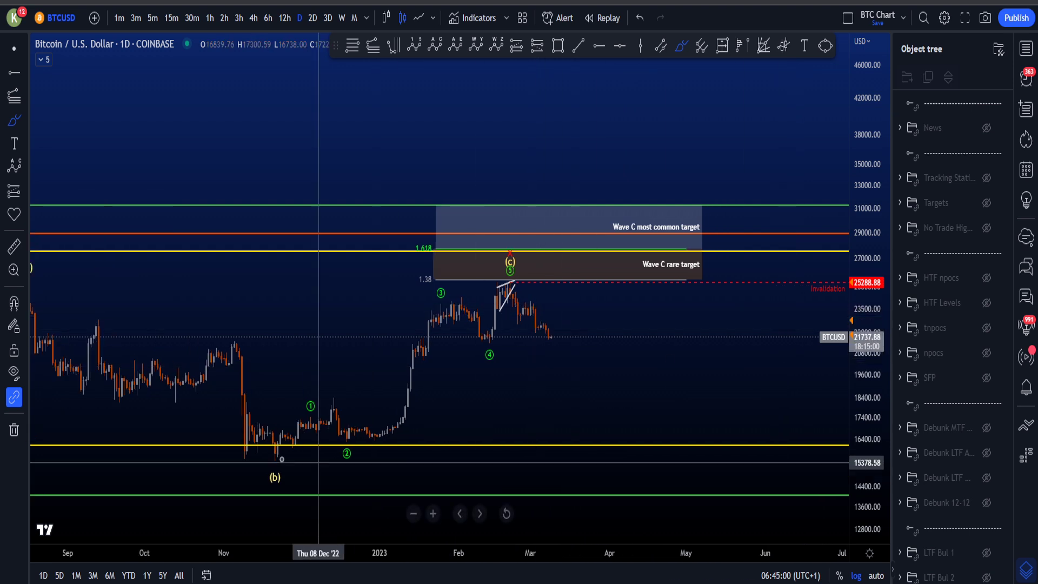
{"action": "left_click_drag", "start_coordinate": [264, 461], "coordinate": [259, 460]}
{"action": "key", "text": "ctrl+z"}
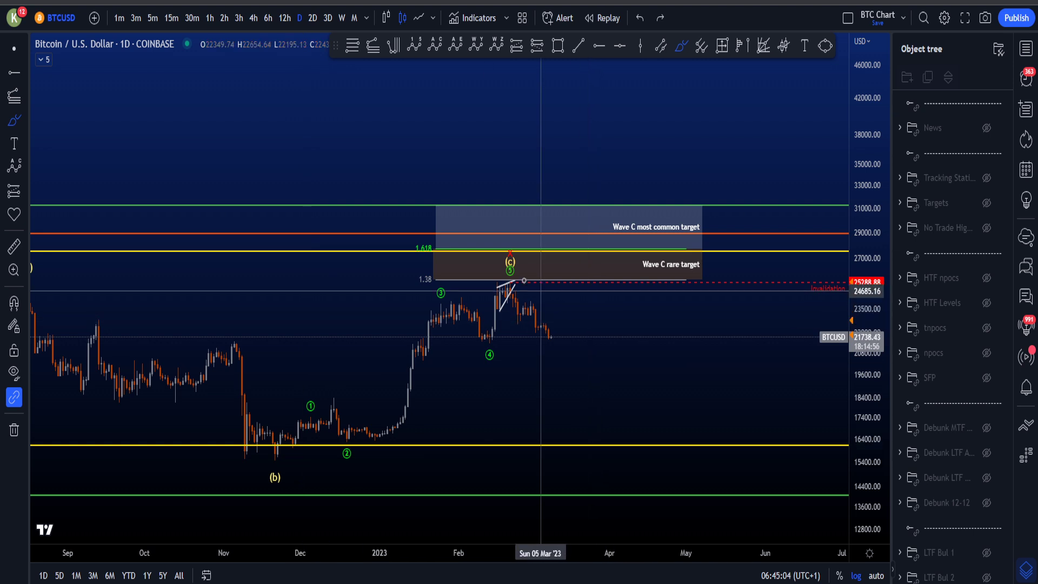
{"action": "left_click_drag", "start_coordinate": [491, 274], "coordinate": [505, 282]}
{"action": "key", "text": "ctrl+z"}
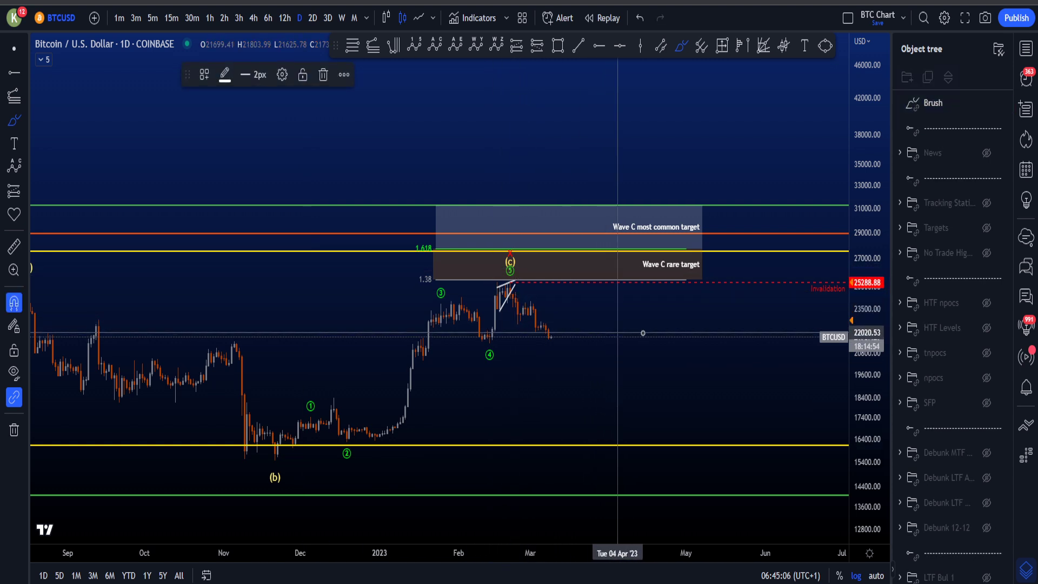
Step: Hide the HTF Bear group, show MTF Bul 2, and switch the chart to the 1-hour timeframe with the price range fitted
{"action": "scroll", "coordinate": [973, 449], "scroll_direction": "down", "scroll_amount": 6}
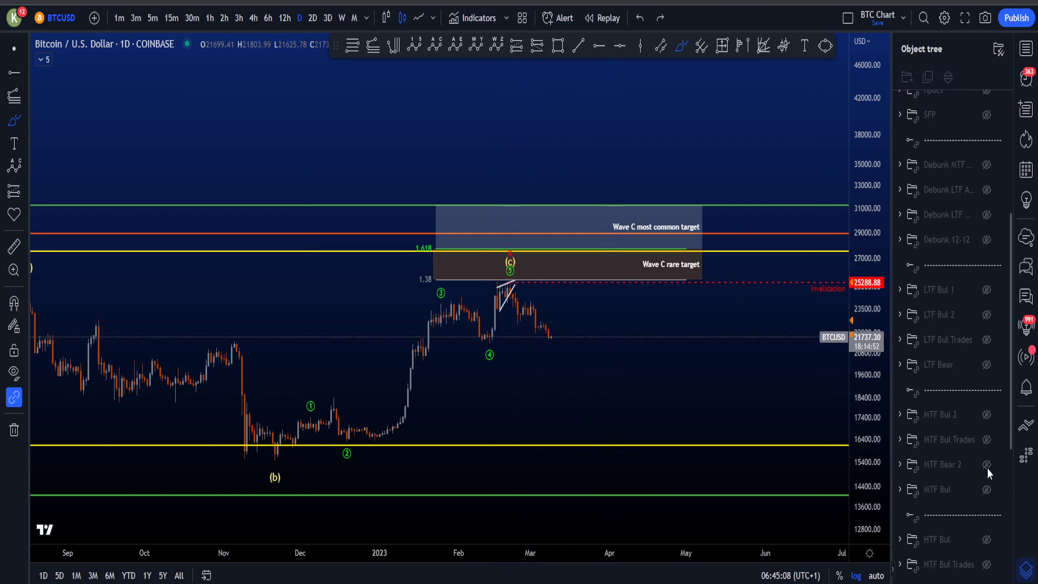
{"action": "left_click", "coordinate": [987, 522]}
{"action": "scroll", "coordinate": [989, 508], "scroll_direction": "up", "scroll_amount": 3}
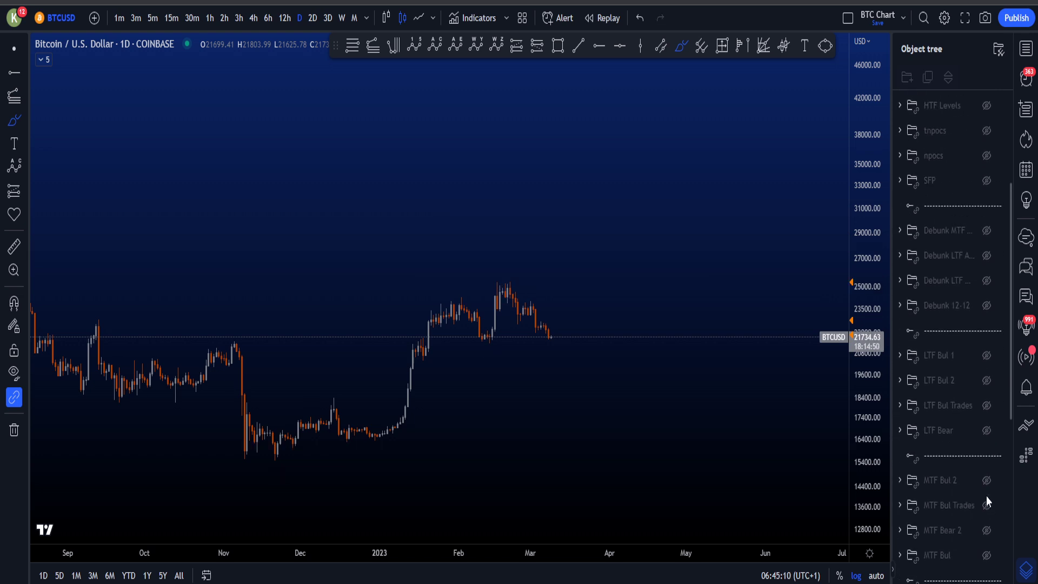
{"action": "left_click", "coordinate": [986, 478]}
{"action": "left_click", "coordinate": [209, 18]}
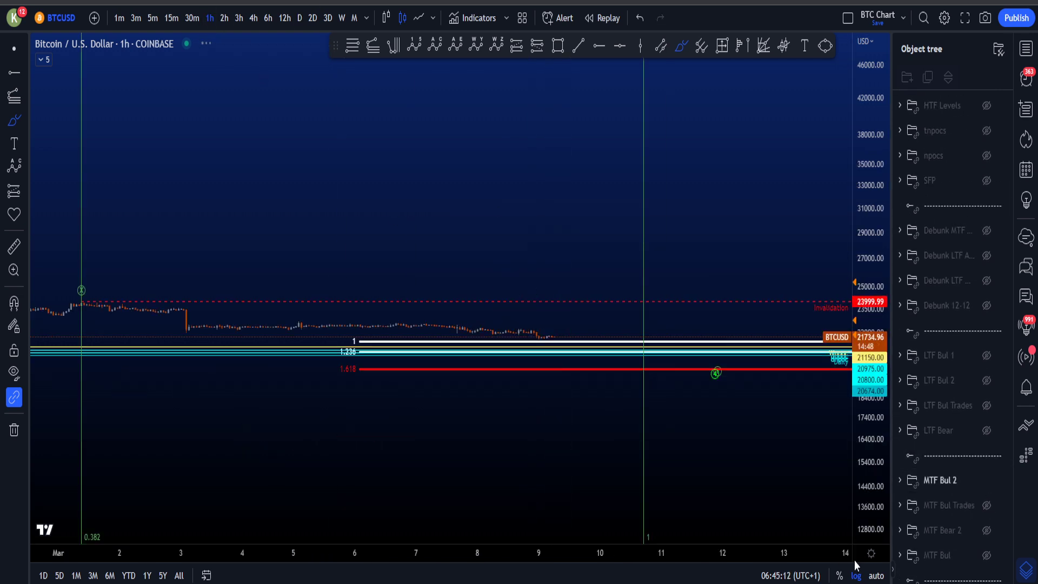
{"action": "scroll", "coordinate": [741, 359], "scroll_direction": "down", "scroll_amount": 10}
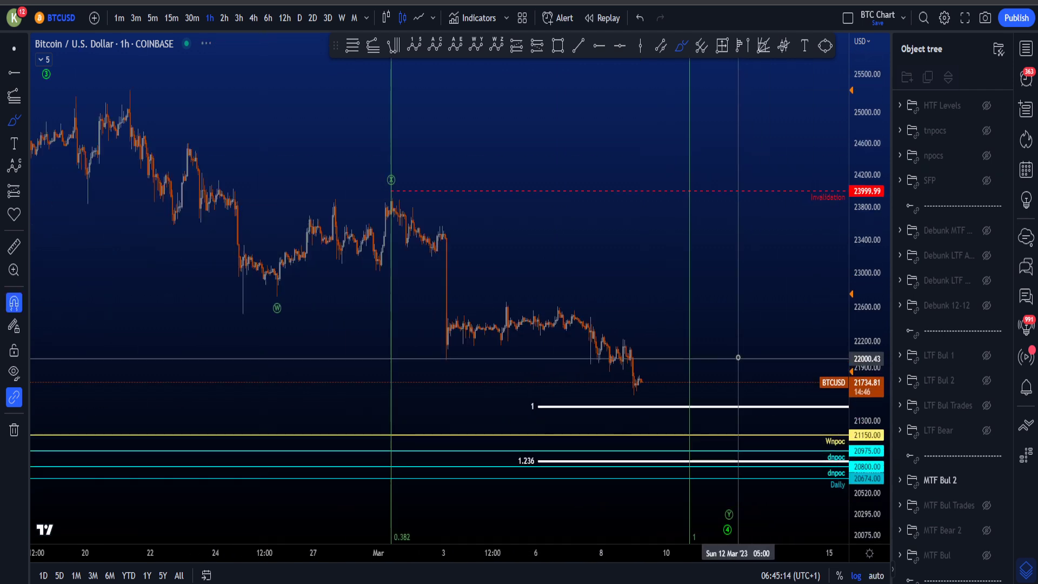
{"action": "left_click_drag", "start_coordinate": [861, 310], "coordinate": [784, 400]}
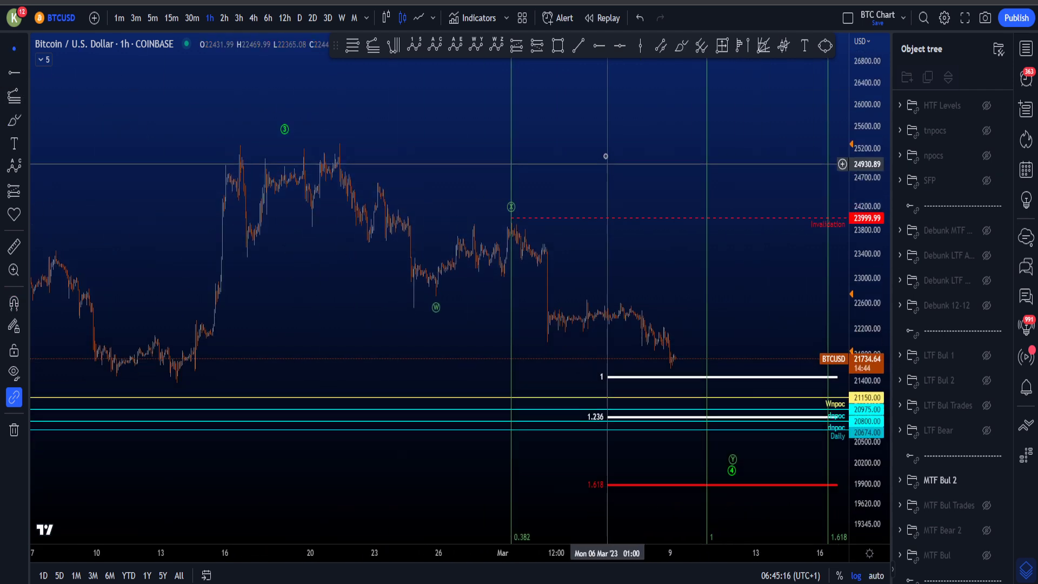
Step: Brush the corrective path from the February 23 high through waves W and X down to about 21,000, undoing the stroke
{"action": "left_click_drag", "start_coordinate": [601, 157], "coordinate": [535, 148]}
{"action": "left_click", "coordinate": [682, 47]}
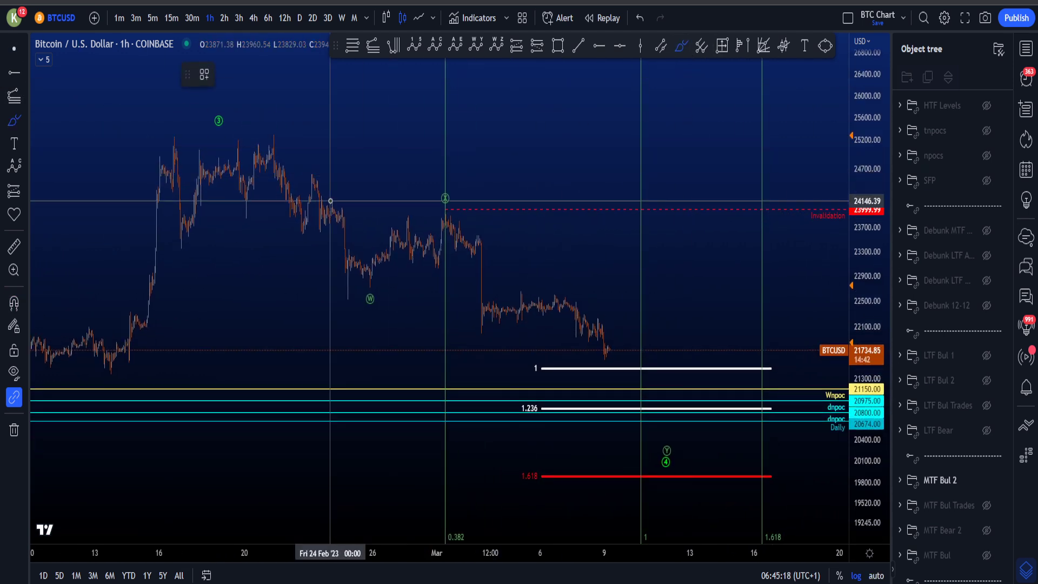
{"action": "mouse_move", "coordinate": [307, 165]}
{"action": "left_mouse_down"}
{"action": "mouse_move", "coordinate": [369, 298]}
{"action": "mouse_move", "coordinate": [452, 211]}
{"action": "mouse_move", "coordinate": [523, 326]}
{"action": "mouse_move", "coordinate": [638, 386]}
{"action": "mouse_move", "coordinate": [643, 401]}
{"action": "left_mouse_up"}
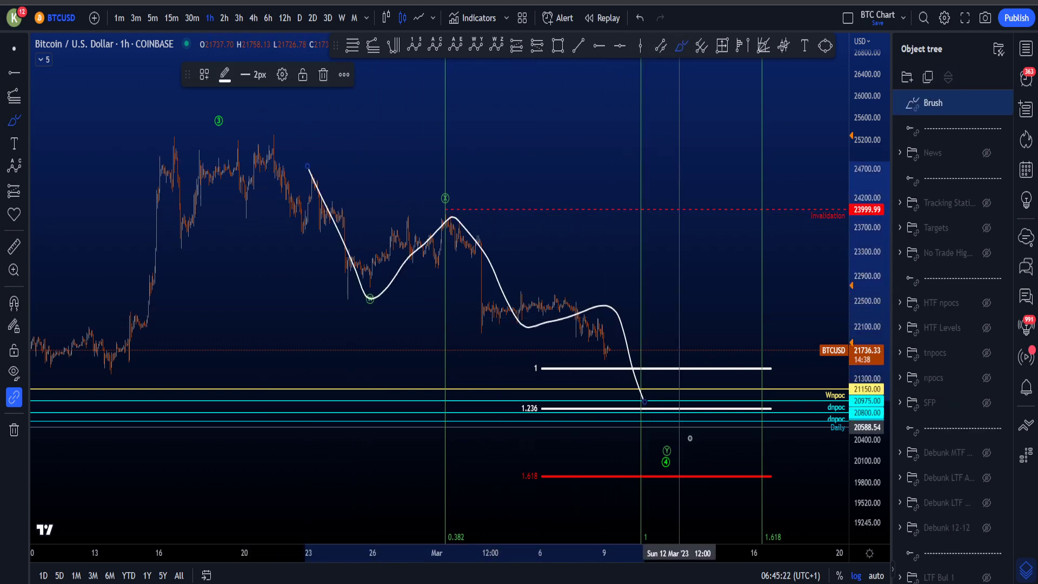
{"action": "key", "text": "ctrl+z"}
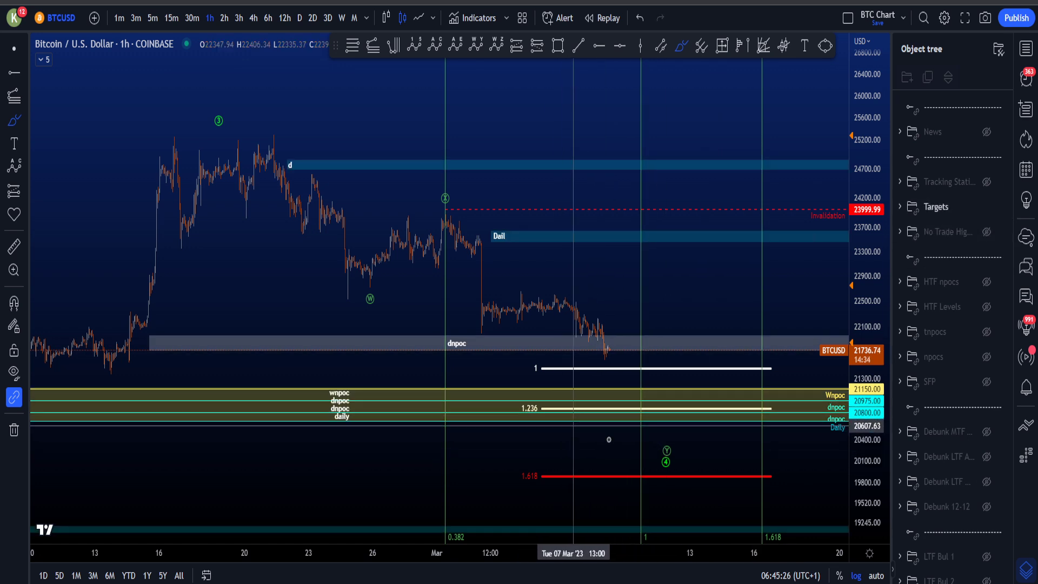
Step: Brush a mark at the wave Y and 4 labels and circle the 1 to 1.236 extension levels, undoing each mark
{"action": "mouse_move", "coordinate": [676, 448]}
{"action": "left_mouse_down"}
{"action": "mouse_move", "coordinate": [683, 452]}
{"action": "mouse_move", "coordinate": [659, 444]}
{"action": "left_mouse_up"}
{"action": "key", "text": "ctrl+z"}
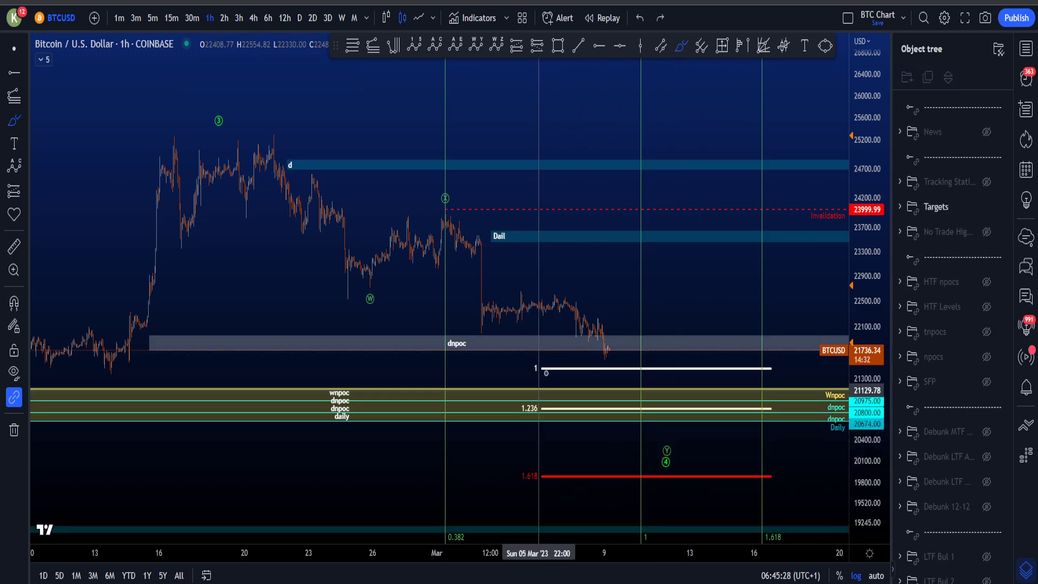
{"action": "mouse_move", "coordinate": [541, 359]}
{"action": "left_mouse_down"}
{"action": "mouse_move", "coordinate": [520, 372]}
{"action": "mouse_move", "coordinate": [558, 393]}
{"action": "left_mouse_up"}
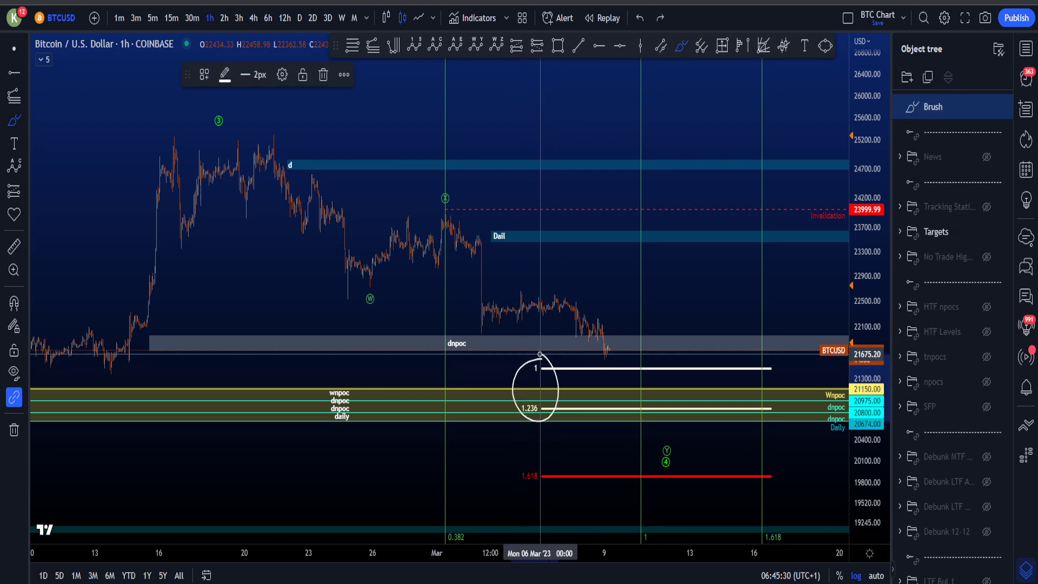
{"action": "key", "text": "ctrl+z"}
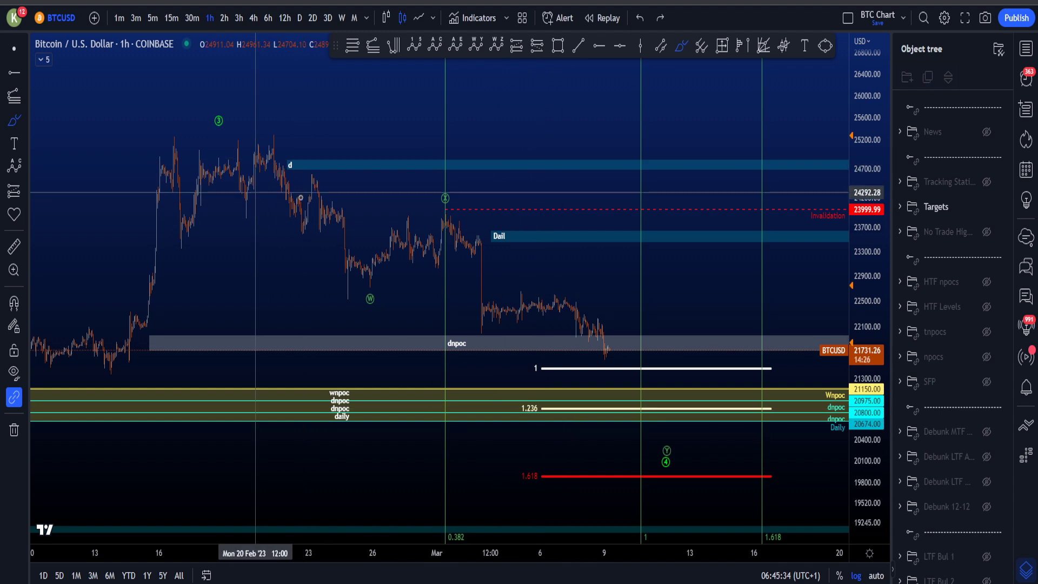
Step: Brush the wave W to X move, and circle the 1.236 level with an arrow running forward through the support zone, undoing everything
{"action": "left_click_drag", "start_coordinate": [365, 278], "coordinate": [463, 232]}
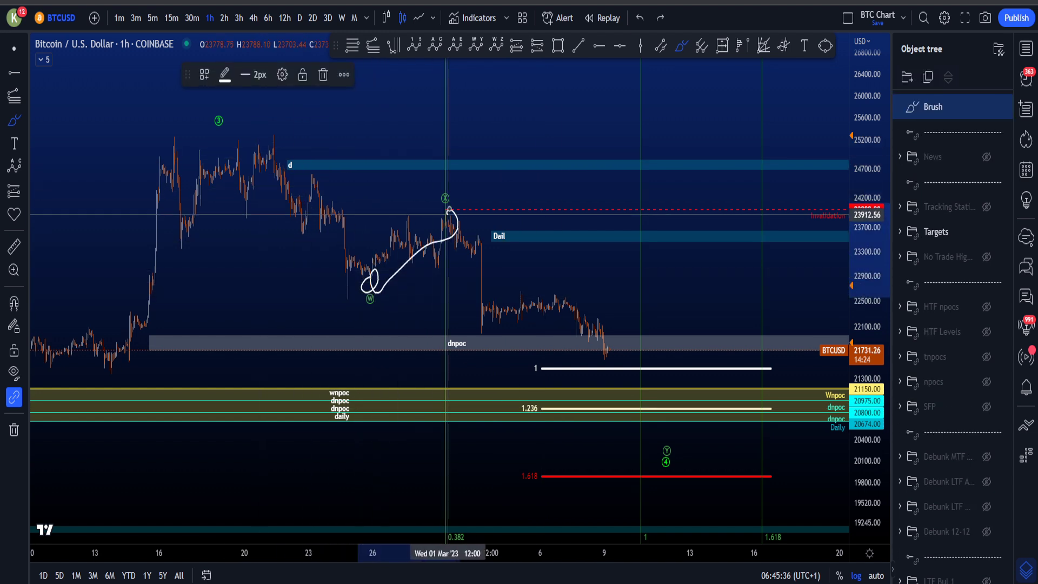
{"action": "key", "text": "ctrl+z"}
{"action": "mouse_move", "coordinate": [579, 395]}
{"action": "left_mouse_down"}
{"action": "mouse_move", "coordinate": [535, 410]}
{"action": "mouse_move", "coordinate": [578, 421]}
{"action": "mouse_move", "coordinate": [802, 402]}
{"action": "mouse_move", "coordinate": [792, 420]}
{"action": "left_mouse_up"}
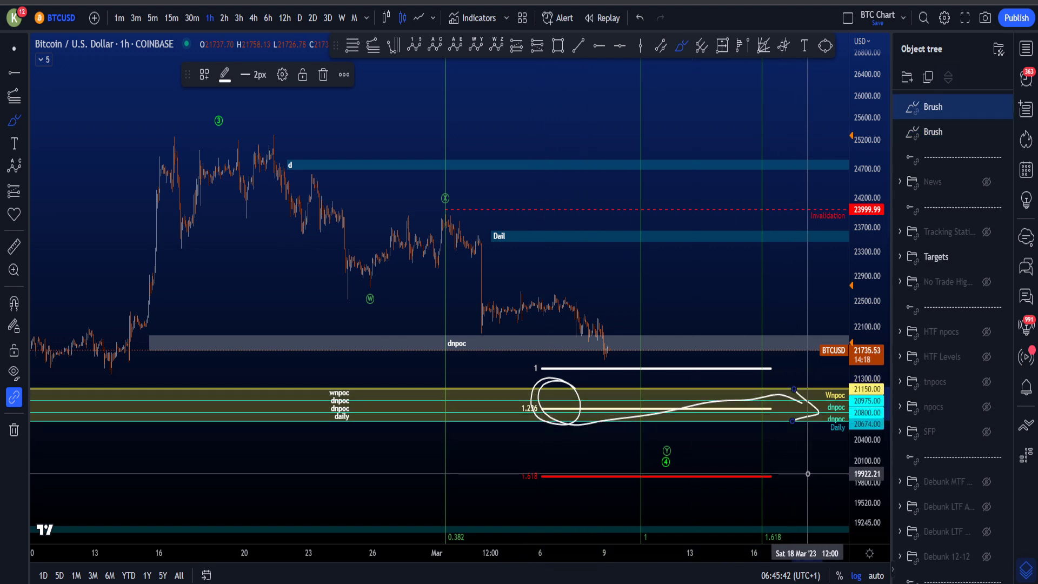
{"action": "key", "text": "ctrl+z"}
{"action": "key", "text": "ctrl+z"}
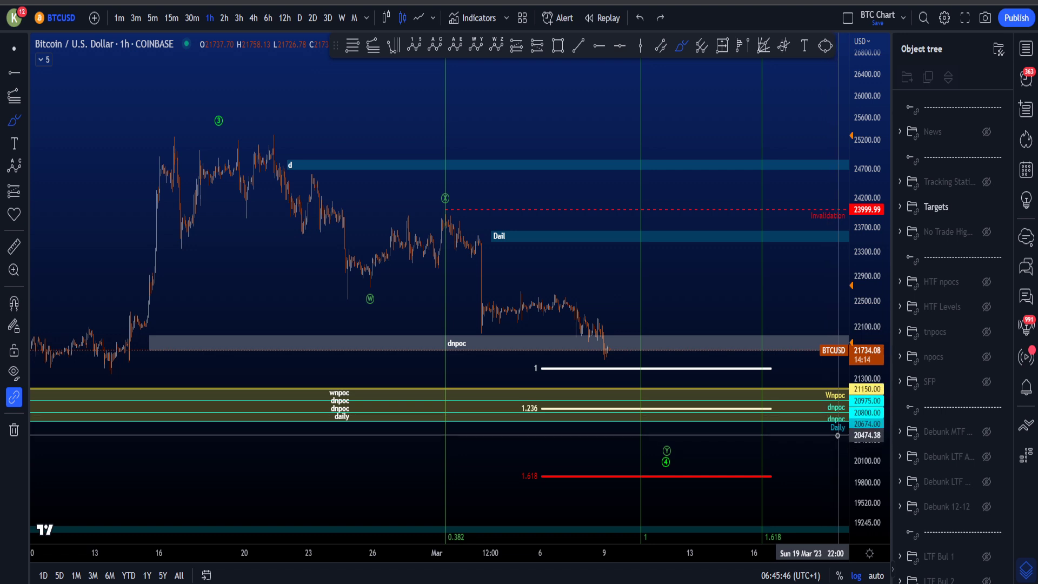
Step: Circle the red 1.618 extension level and brush a mark beside the wave 4 label, undoing each mark
{"action": "scroll", "coordinate": [628, 439], "scroll_direction": "down", "scroll_amount": 3}
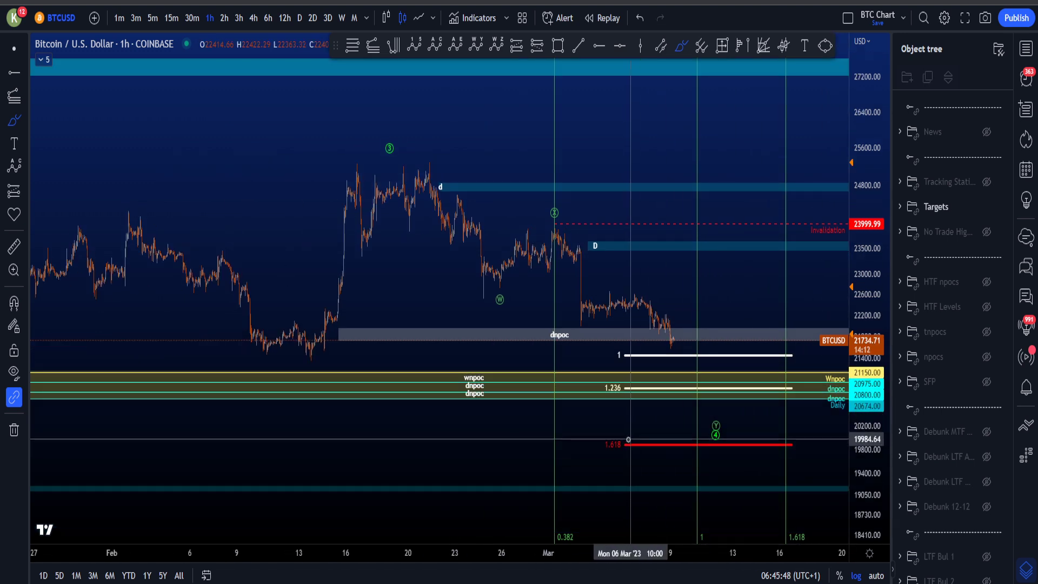
{"action": "left_click_drag", "start_coordinate": [619, 438], "coordinate": [616, 473]}
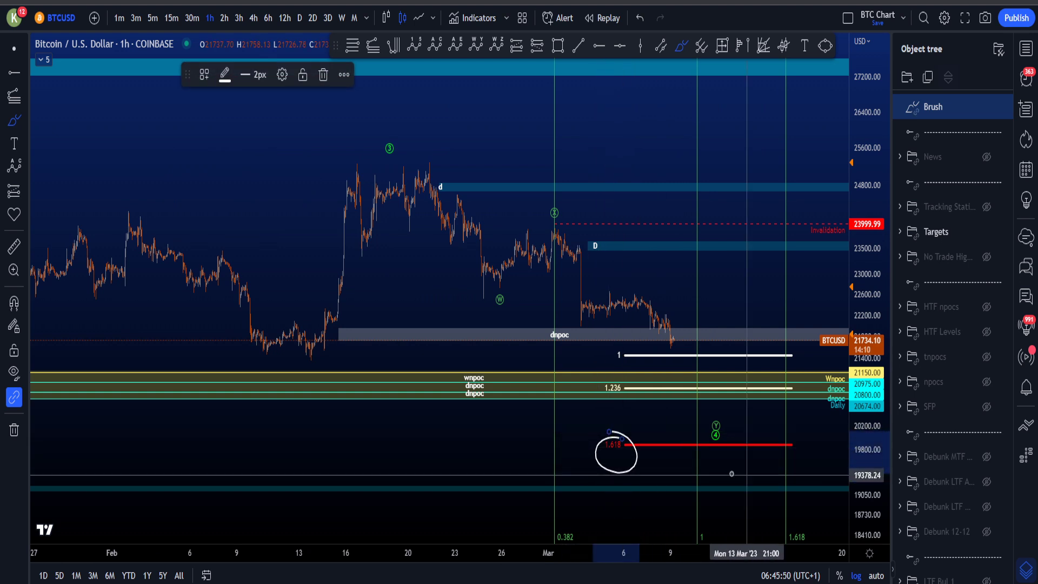
{"action": "key", "text": "ctrl+z"}
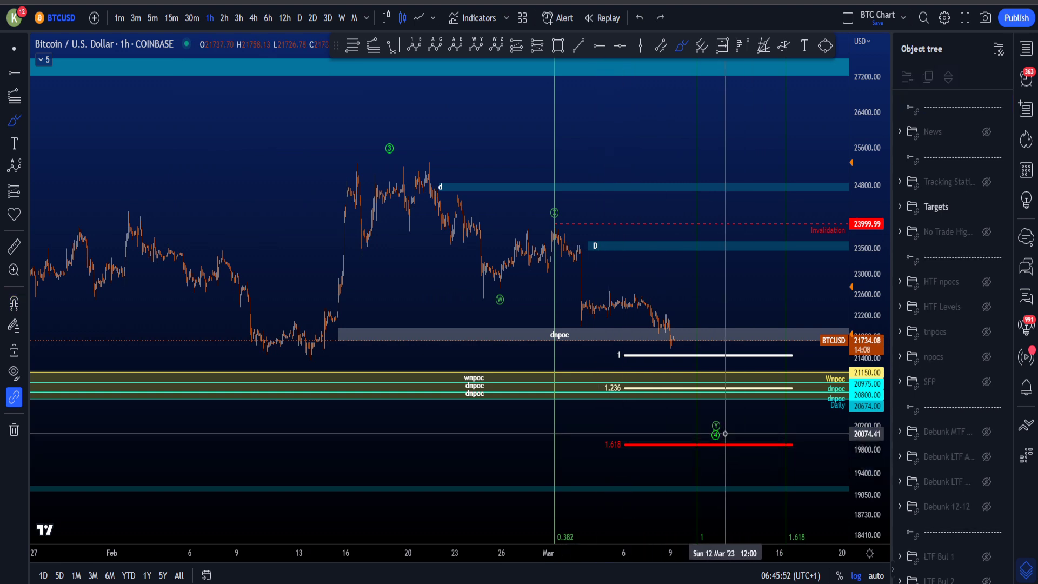
{"action": "mouse_move", "coordinate": [727, 435]}
{"action": "left_mouse_down"}
{"action": "mouse_move", "coordinate": [717, 424]}
{"action": "mouse_move", "coordinate": [724, 447]}
{"action": "left_mouse_up"}
{"action": "key", "text": "ctrl+z"}
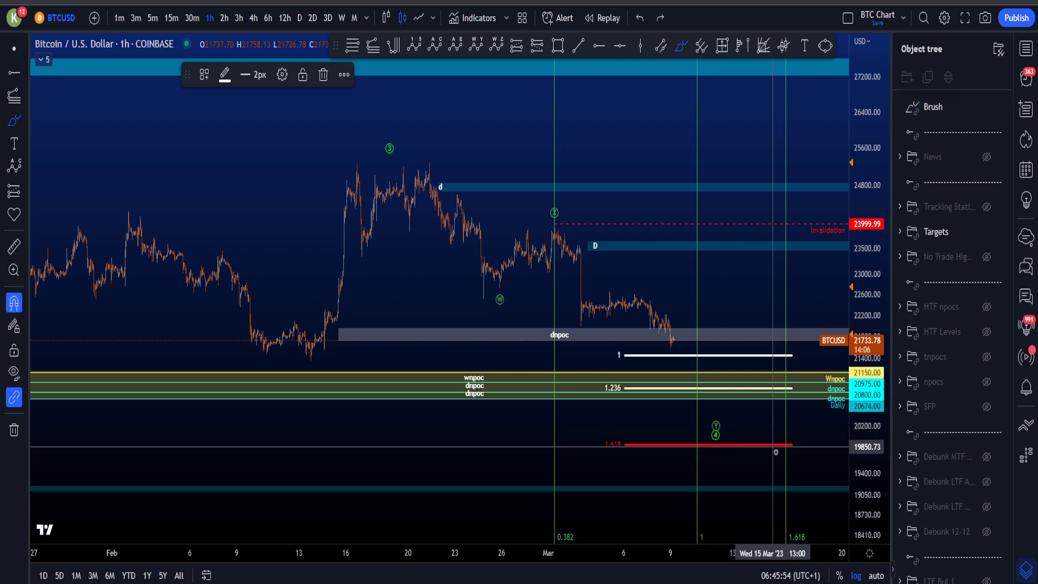
Step: Brush an upward stroke from the current price past the invalidation line to about 24,600, and circle the wave X label, undoing both
{"action": "scroll", "coordinate": [823, 454], "scroll_direction": "up", "scroll_amount": 2}
{"action": "scroll", "coordinate": [646, 315], "scroll_direction": "up", "scroll_amount": 2}
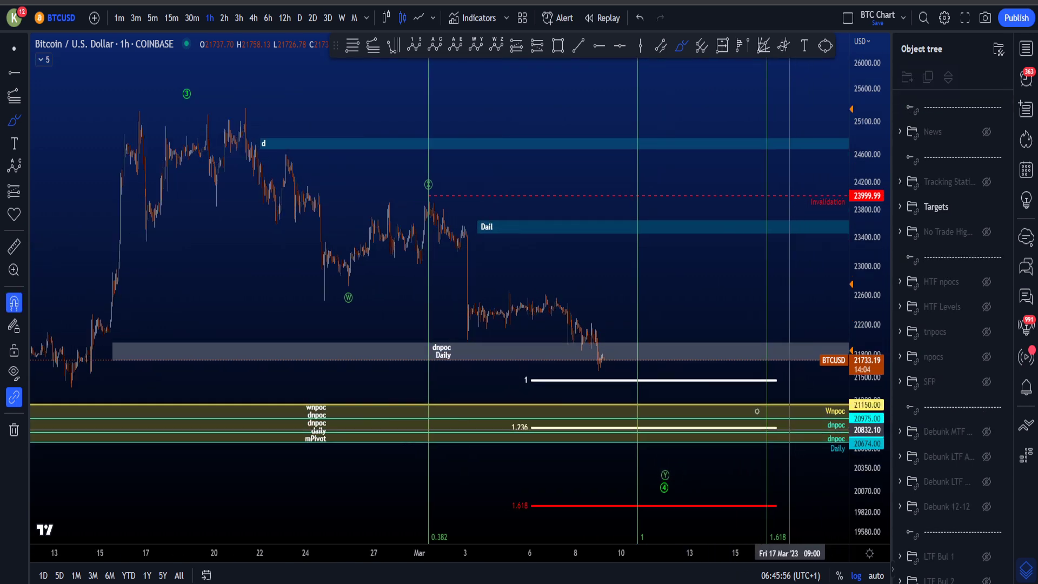
{"action": "left_click_drag", "start_coordinate": [614, 352], "coordinate": [676, 149]}
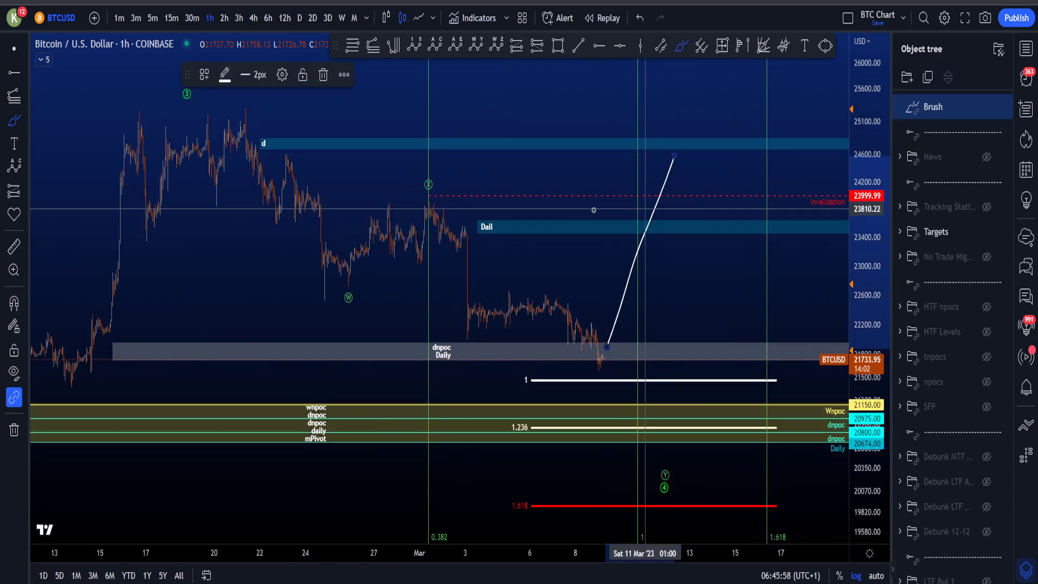
{"action": "key", "text": "ctrl+z"}
{"action": "mouse_move", "coordinate": [446, 184]}
{"action": "left_mouse_down"}
{"action": "mouse_move", "coordinate": [428, 173]}
{"action": "mouse_move", "coordinate": [436, 193]}
{"action": "left_mouse_up"}
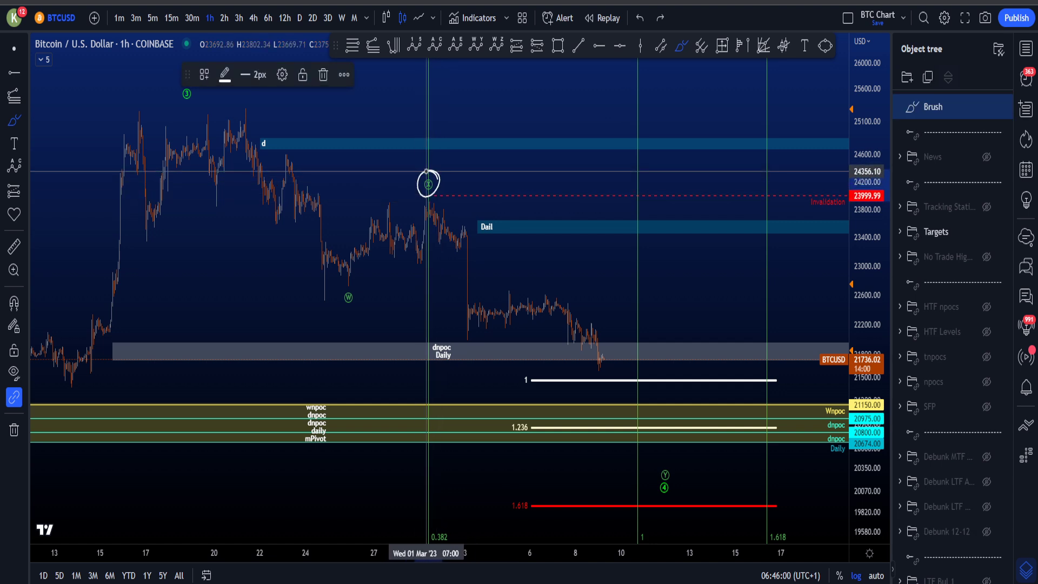
{"action": "key", "text": "ctrl+z"}
Step: Show the MTF Bul Trades group on the chart together with MTF Bul 2
{"action": "scroll", "coordinate": [967, 388], "scroll_direction": "down", "scroll_amount": 5}
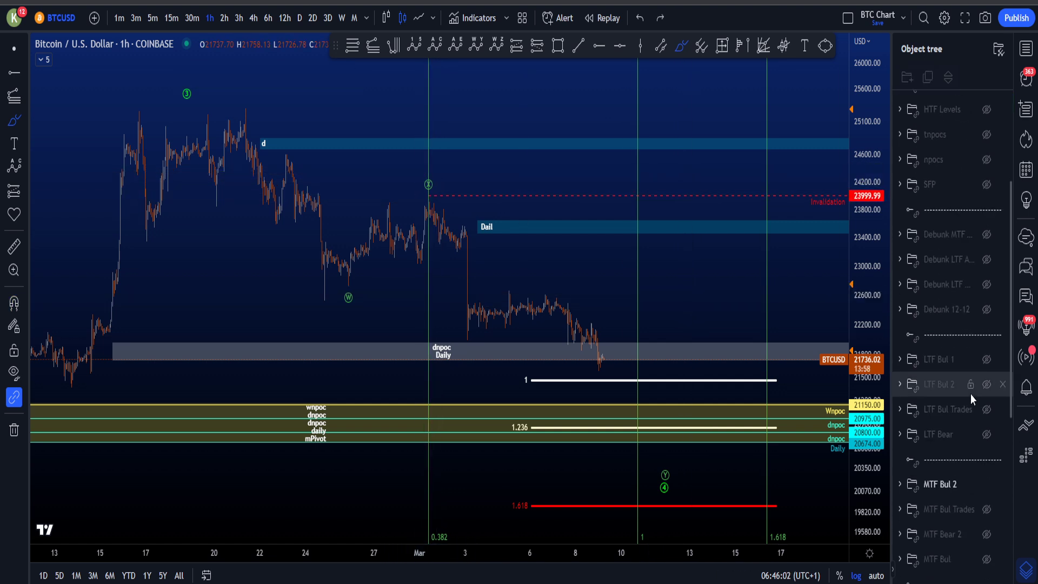
{"action": "left_click", "coordinate": [986, 418]}
{"action": "left_click", "coordinate": [986, 444]}
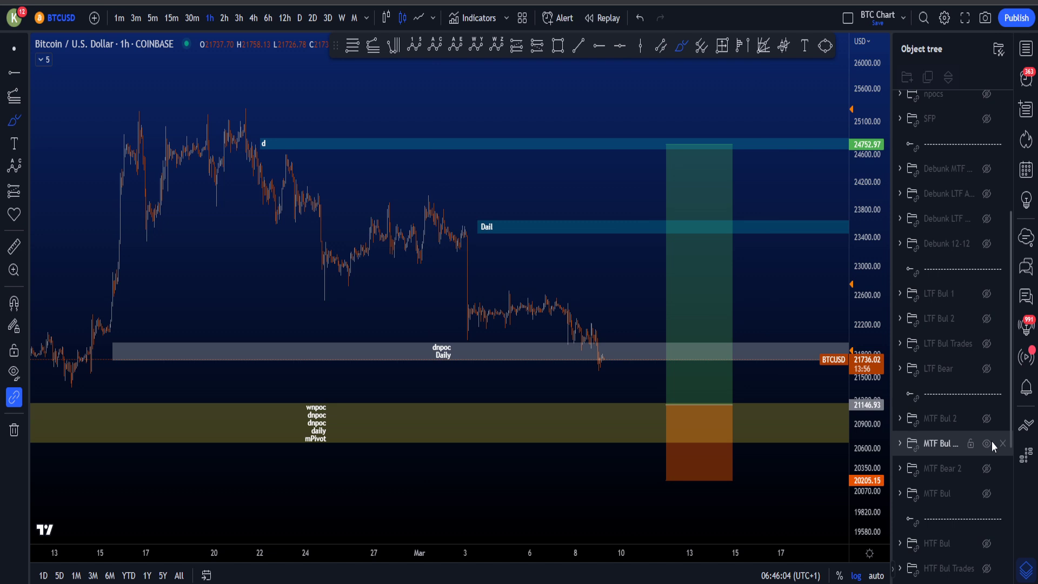
{"action": "left_click", "coordinate": [986, 419]}
Step: Brush a mark at the long position's entry and another just above its stop level, undoing each mark
{"action": "scroll", "coordinate": [743, 409], "scroll_direction": "down", "scroll_amount": 3}
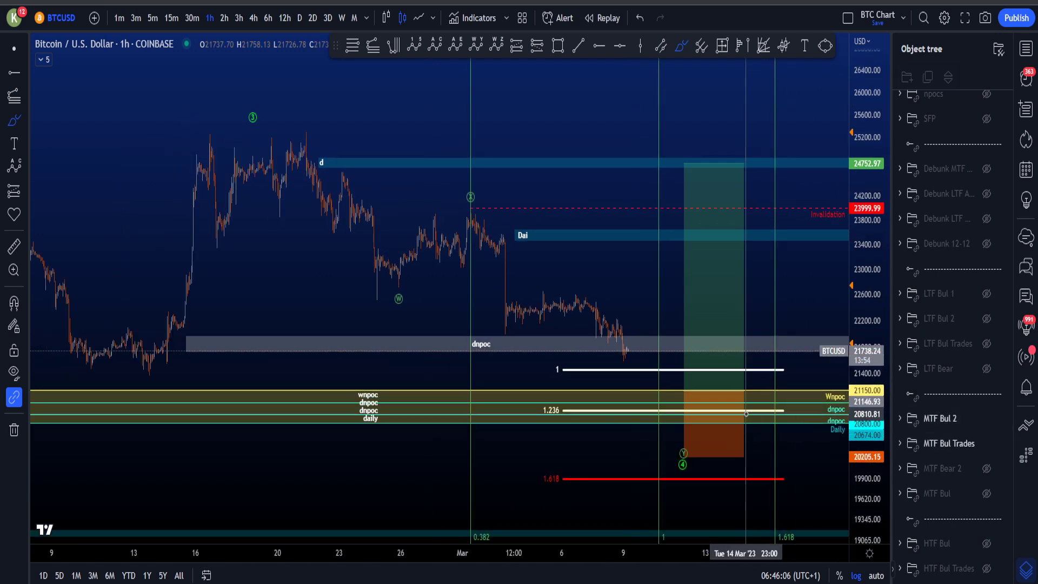
{"action": "left_click_drag", "start_coordinate": [735, 395], "coordinate": [709, 392]}
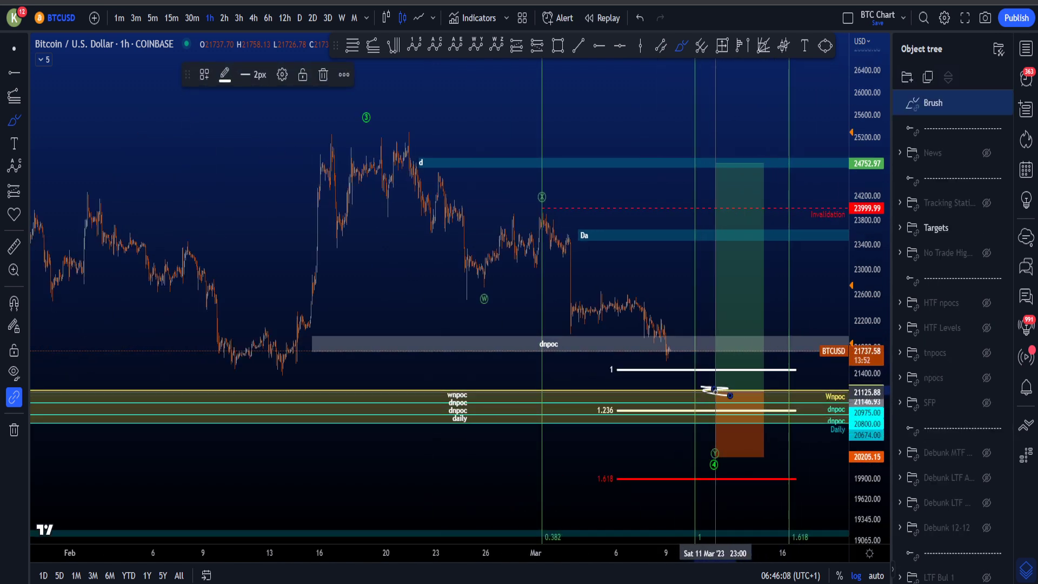
{"action": "key", "text": "ctrl+z"}
{"action": "scroll", "coordinate": [788, 400], "scroll_direction": "down", "scroll_amount": 4}
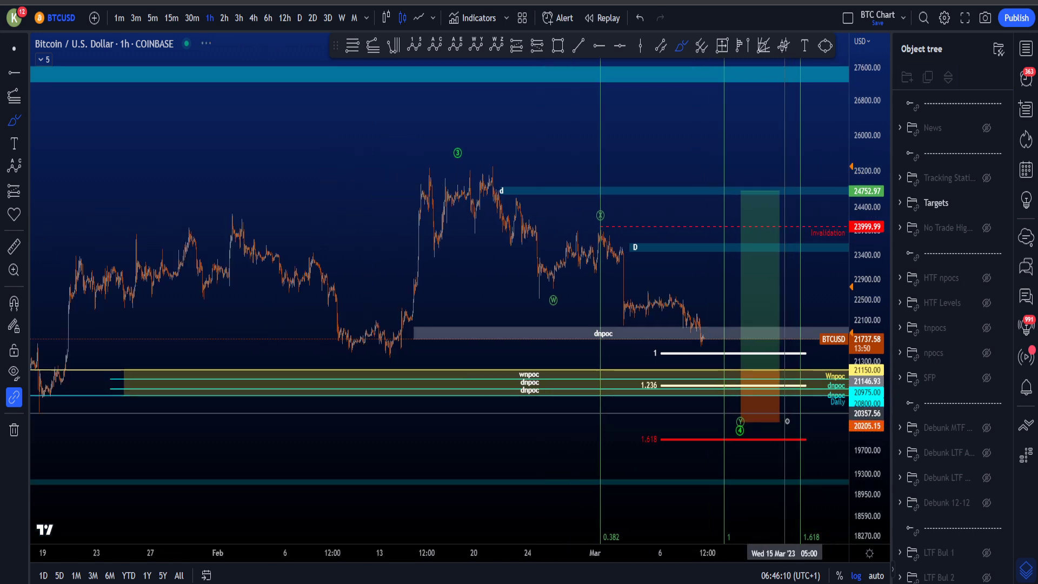
{"action": "mouse_move", "coordinate": [219, 412]}
{"action": "left_mouse_down"}
{"action": "mouse_move", "coordinate": [133, 408]}
{"action": "mouse_move", "coordinate": [206, 416]}
{"action": "left_mouse_up"}
{"action": "key", "text": "ctrl+z"}
{"action": "scroll", "coordinate": [782, 411], "scroll_direction": "up", "scroll_amount": 4}
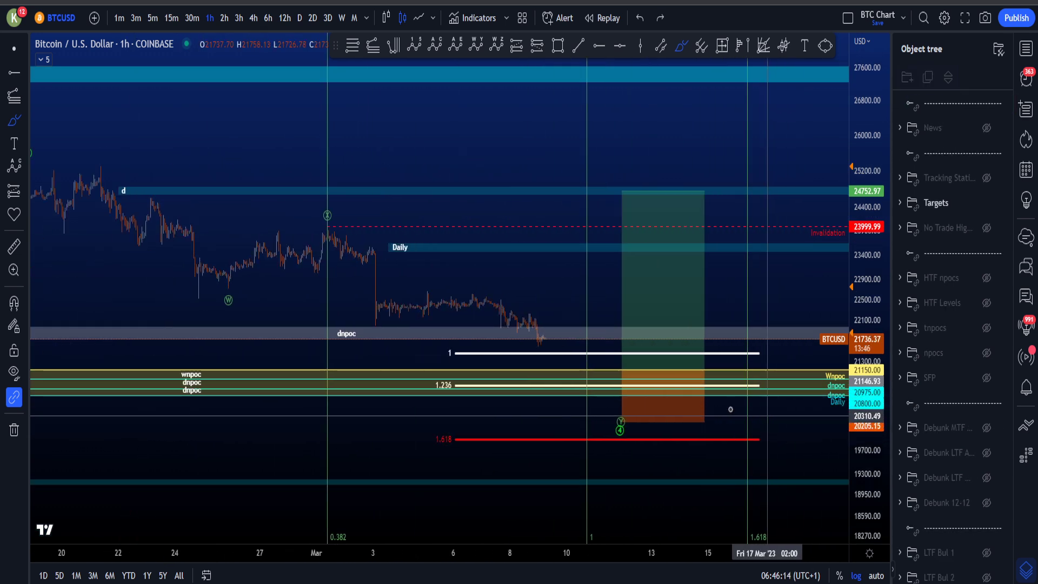
Step: Brush a rising path with a hooked end from the long position's entry into its profit zone, undoing both strokes
{"action": "mouse_move", "coordinate": [629, 366]}
{"action": "left_mouse_down"}
{"action": "mouse_move", "coordinate": [656, 301]}
{"action": "mouse_move", "coordinate": [673, 306]}
{"action": "left_mouse_up"}
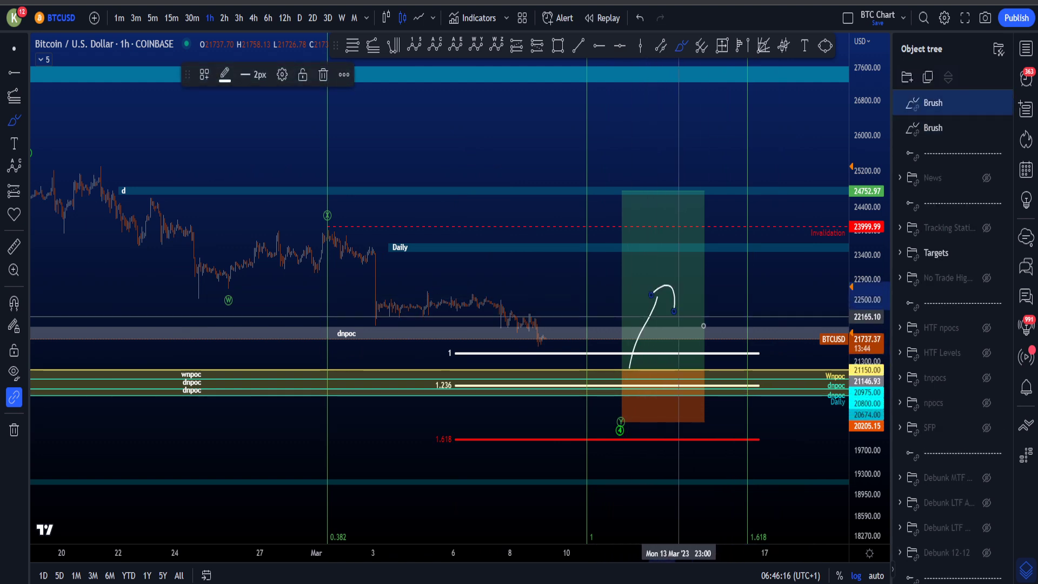
{"action": "key", "text": "ctrl+z"}
{"action": "key", "text": "ctrl+z"}
Step: Brush the decline from wave 3 towards the wave 4 label and further strokes past the long position, removing them all
{"action": "scroll", "coordinate": [751, 324], "scroll_direction": "down", "scroll_amount": 3}
{"action": "left_click_drag", "start_coordinate": [873, 307], "coordinate": [874, 329]}
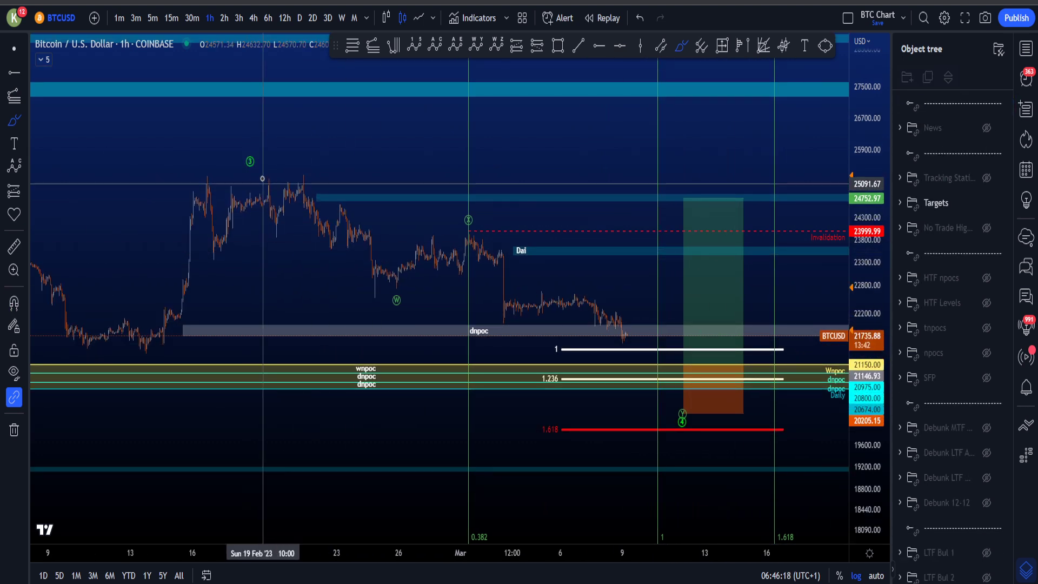
{"action": "mouse_move", "coordinate": [266, 179]}
{"action": "left_mouse_down"}
{"action": "mouse_move", "coordinate": [455, 244]}
{"action": "mouse_move", "coordinate": [688, 412]}
{"action": "left_mouse_up"}
{"action": "key", "text": "ctrl+z"}
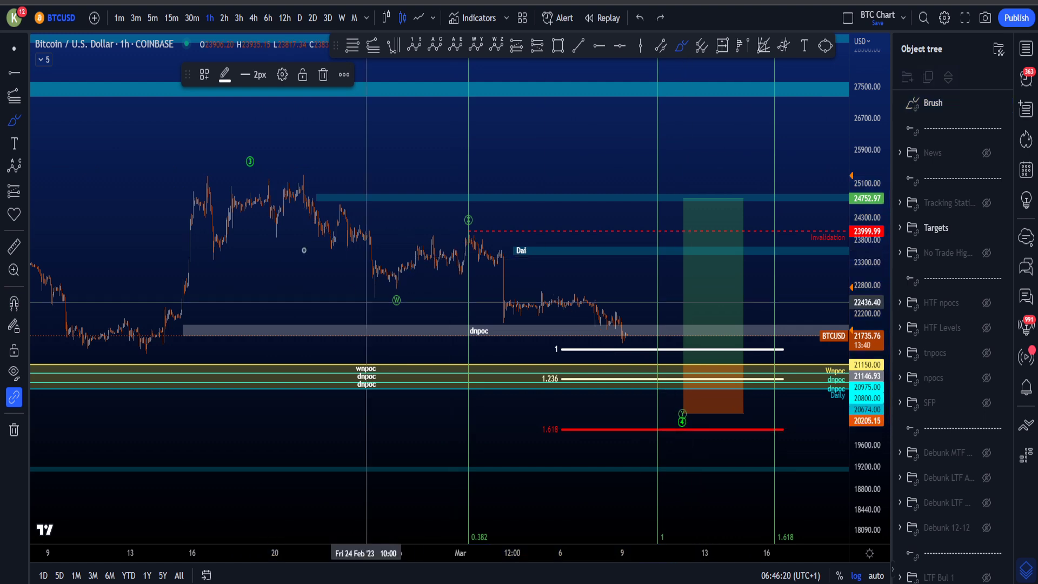
{"action": "mouse_move", "coordinate": [283, 191]}
{"action": "left_mouse_down"}
{"action": "mouse_move", "coordinate": [486, 344]}
{"action": "mouse_move", "coordinate": [732, 339]}
{"action": "left_mouse_up"}
{"action": "left_click_drag", "start_coordinate": [788, 247], "coordinate": [833, 446]}
{"action": "key", "text": "Delete"}
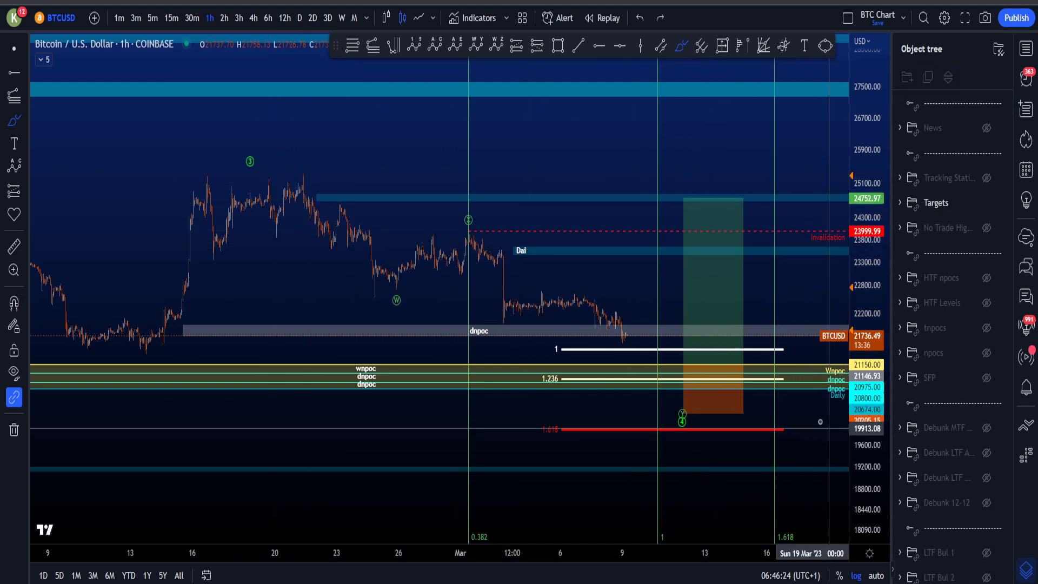
Step: Hide the MTF Bul Trades and MTF Bul 2 groups and show the MTF Bear 2 group
{"action": "scroll", "coordinate": [748, 384], "scroll_direction": "up", "scroll_amount": 3}
{"action": "left_click_drag", "start_coordinate": [863, 416], "coordinate": [864, 382]}
{"action": "scroll", "coordinate": [947, 459], "scroll_direction": "down", "scroll_amount": 6}
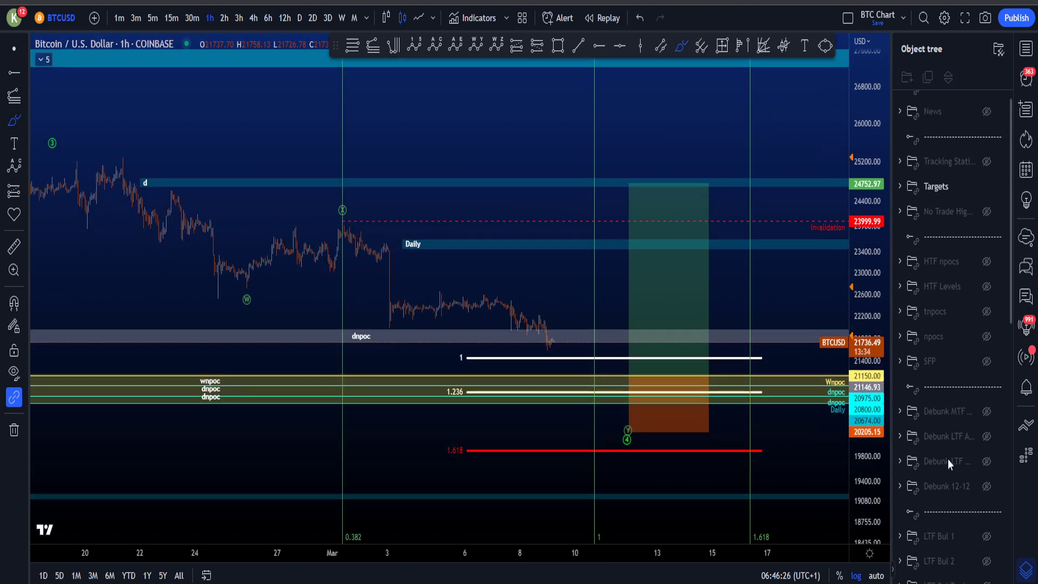
{"action": "left_click", "coordinate": [987, 374]}
{"action": "left_click", "coordinate": [986, 398]}
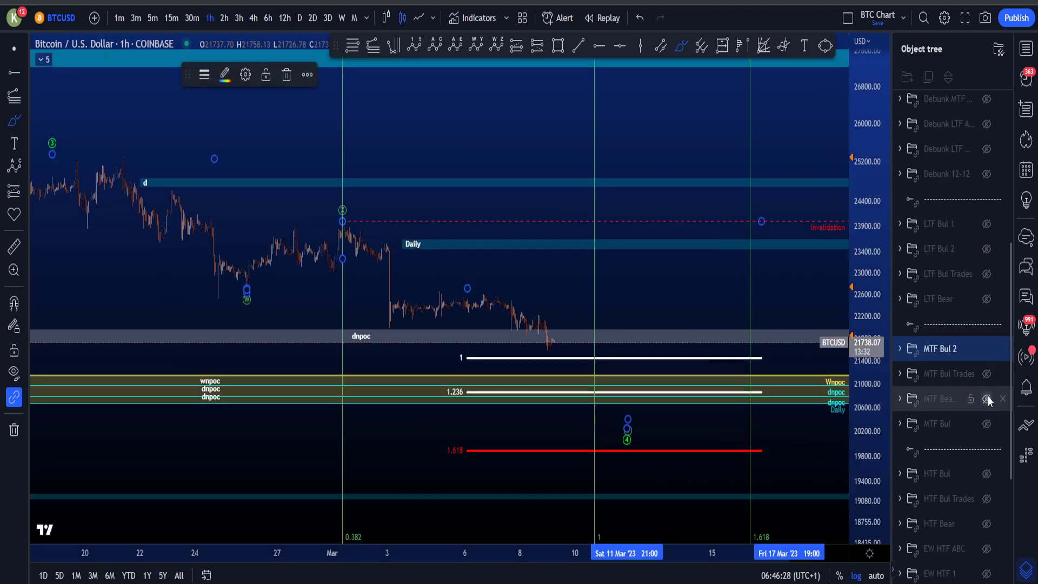
{"action": "left_click", "coordinate": [985, 348]}
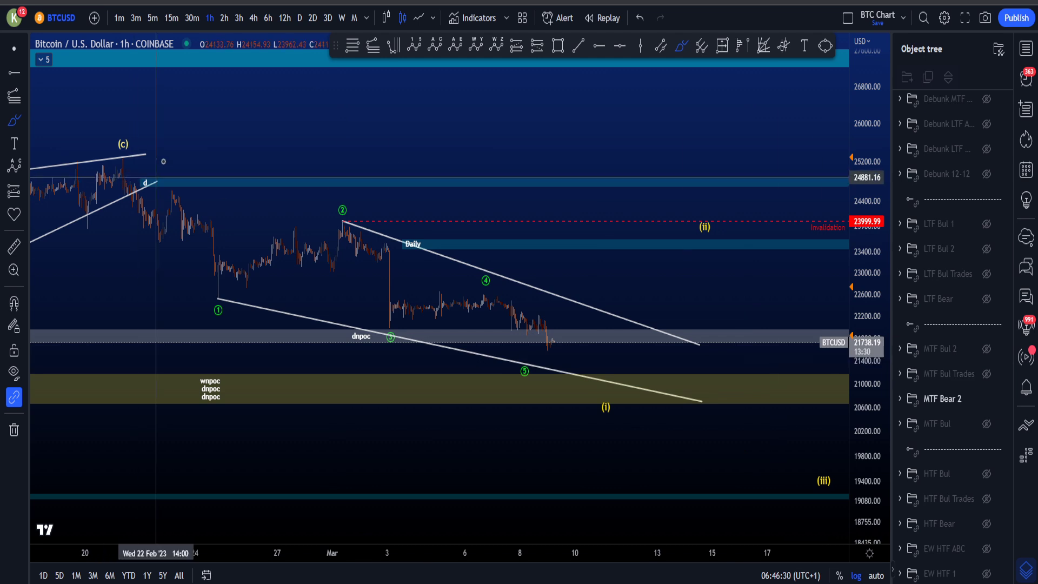
Step: Brush the path from (c) through waves 1 to 5 and circle the wave 5 target on the lower trendline, undoing both
{"action": "scroll", "coordinate": [491, 109], "scroll_direction": "down", "scroll_amount": 2}
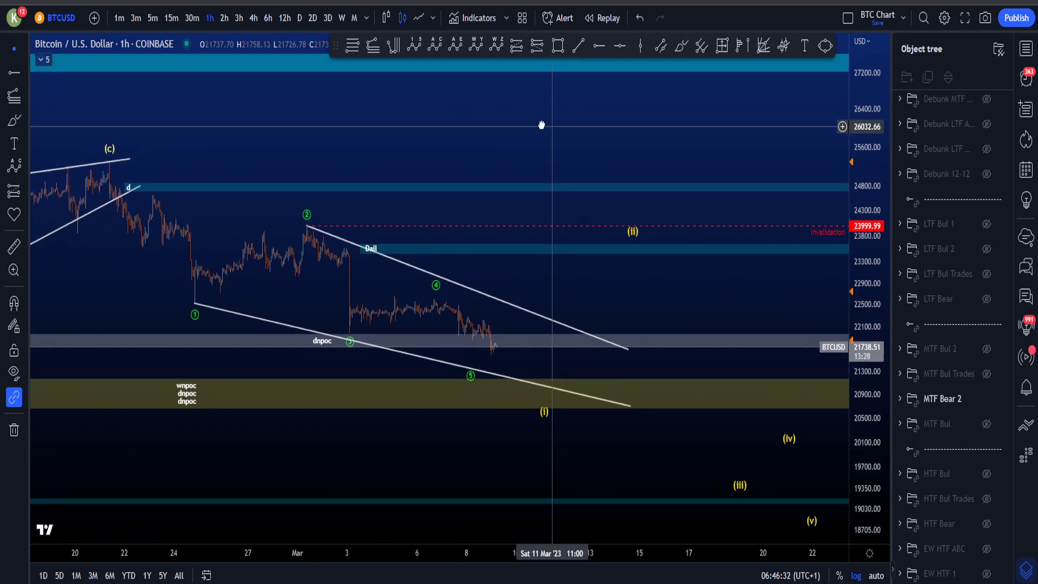
{"action": "left_click_drag", "start_coordinate": [541, 125], "coordinate": [532, 122]}
{"action": "mouse_move", "coordinate": [96, 180]}
{"action": "left_mouse_down"}
{"action": "mouse_move", "coordinate": [231, 253]}
{"action": "mouse_move", "coordinate": [359, 296]}
{"action": "left_mouse_up"}
{"action": "mouse_move", "coordinate": [362, 333]}
{"action": "left_mouse_down"}
{"action": "mouse_move", "coordinate": [424, 300]}
{"action": "mouse_move", "coordinate": [480, 380]}
{"action": "left_mouse_up"}
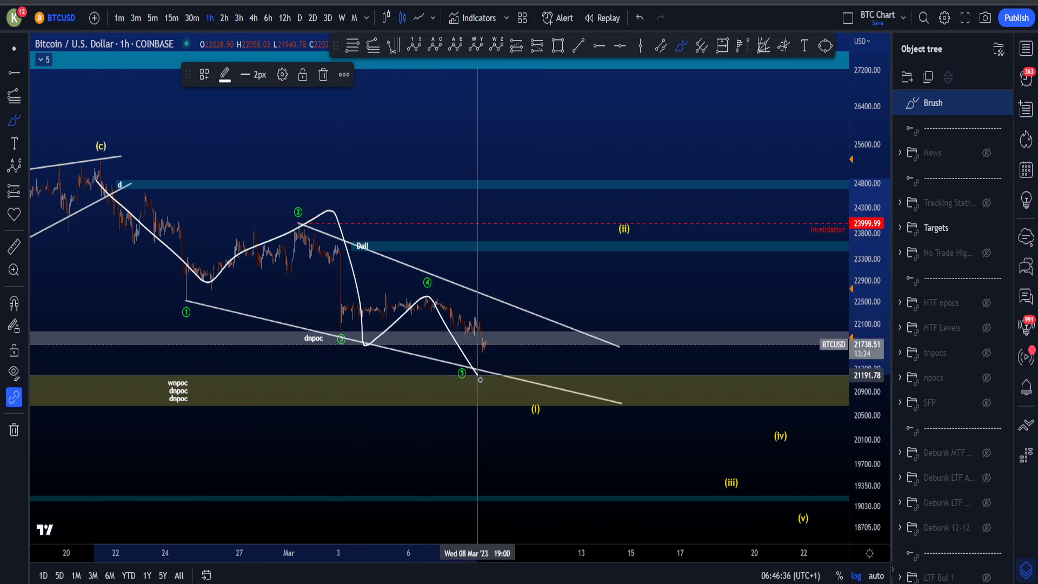
{"action": "key", "text": "ctrl+z"}
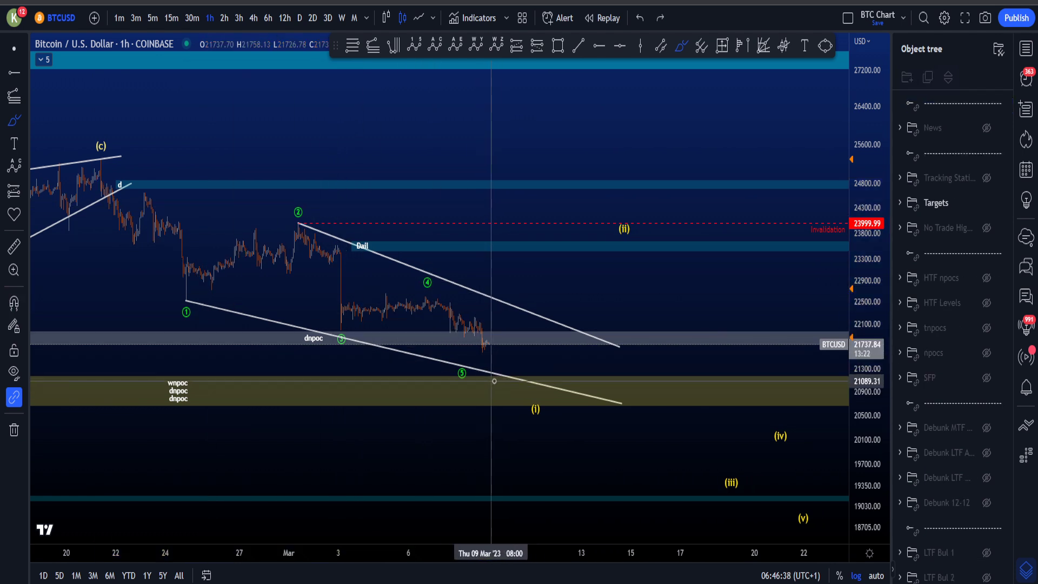
{"action": "mouse_move", "coordinate": [489, 379]}
{"action": "left_mouse_down"}
{"action": "mouse_move", "coordinate": [489, 371]}
{"action": "mouse_move", "coordinate": [497, 393]}
{"action": "mouse_move", "coordinate": [484, 392]}
{"action": "left_mouse_up"}
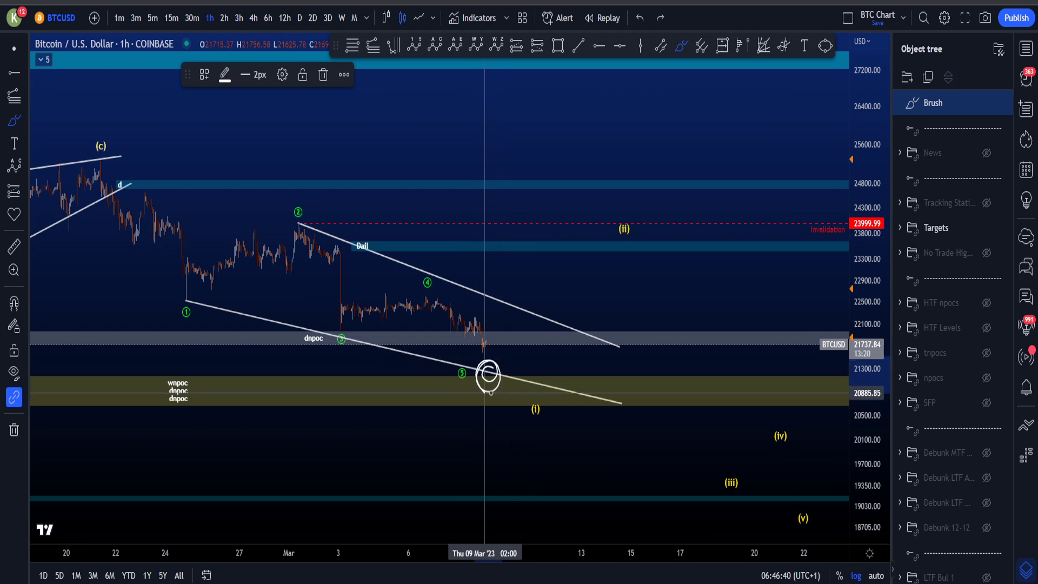
{"action": "key", "text": "ctrl+z"}
Step: Brush the projected path from (c) down to (i), up to (ii) and down towards (iii), undoing all strokes
{"action": "left_click_drag", "start_coordinate": [103, 158], "coordinate": [539, 399]}
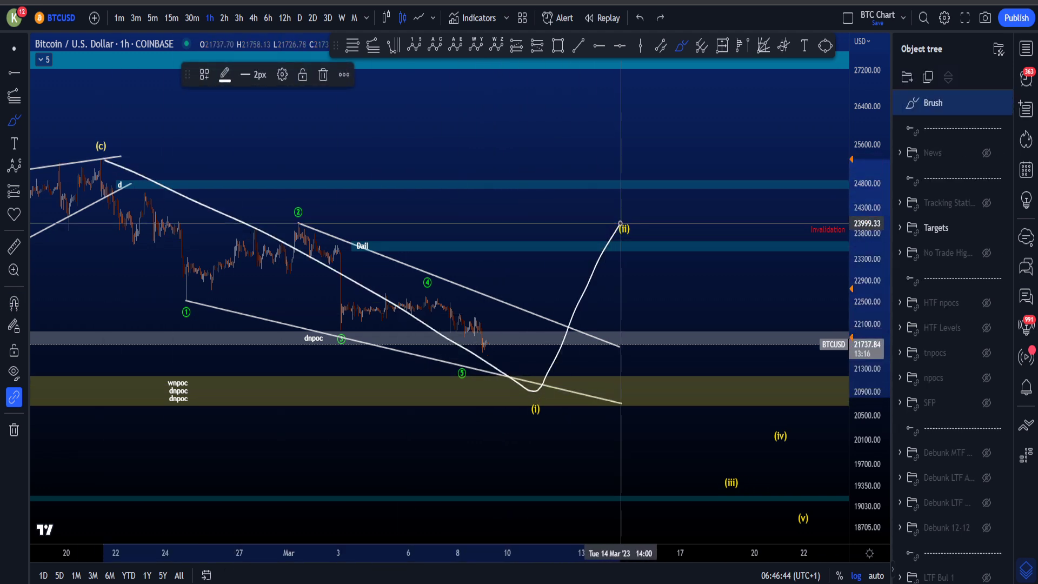
{"action": "left_click_drag", "start_coordinate": [620, 223], "coordinate": [712, 405]}
{"action": "mouse_move", "coordinate": [707, 336]}
{"action": "left_mouse_down"}
{"action": "mouse_move", "coordinate": [720, 419]}
{"action": "mouse_move", "coordinate": [689, 429]}
{"action": "left_mouse_up"}
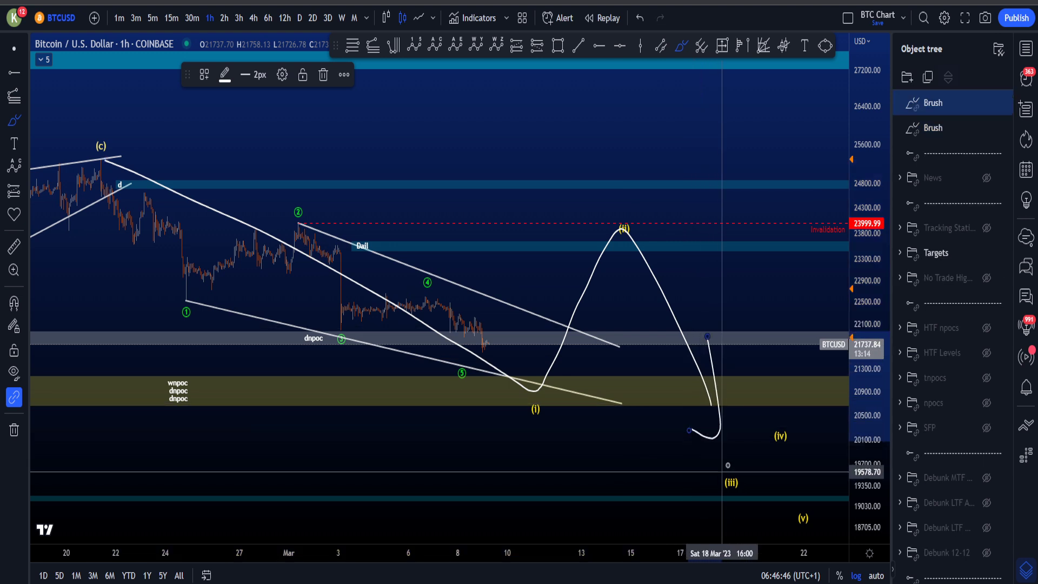
{"action": "key", "text": "ctrl+z"}
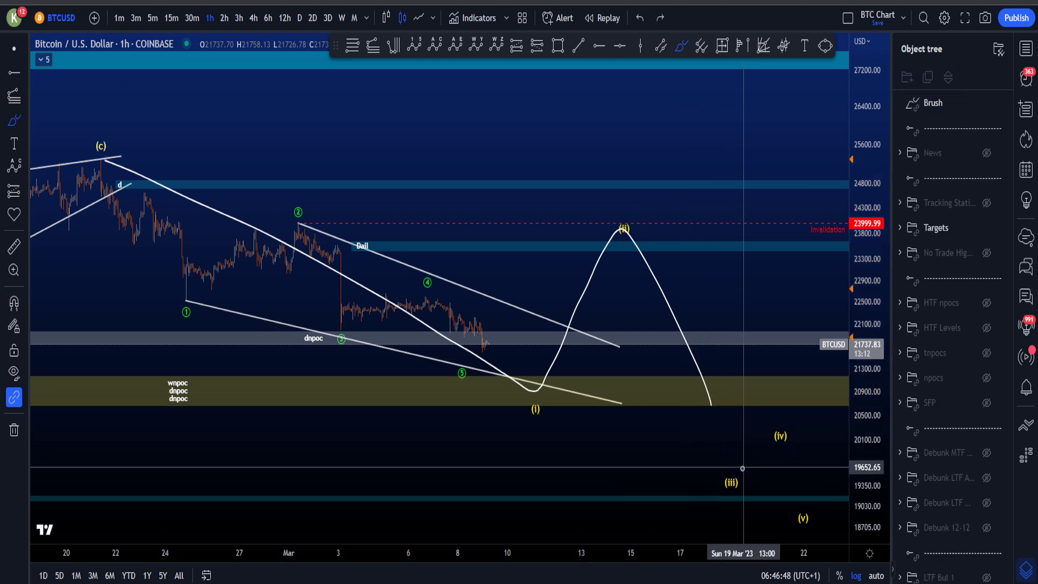
{"action": "key", "text": "ctrl+z"}
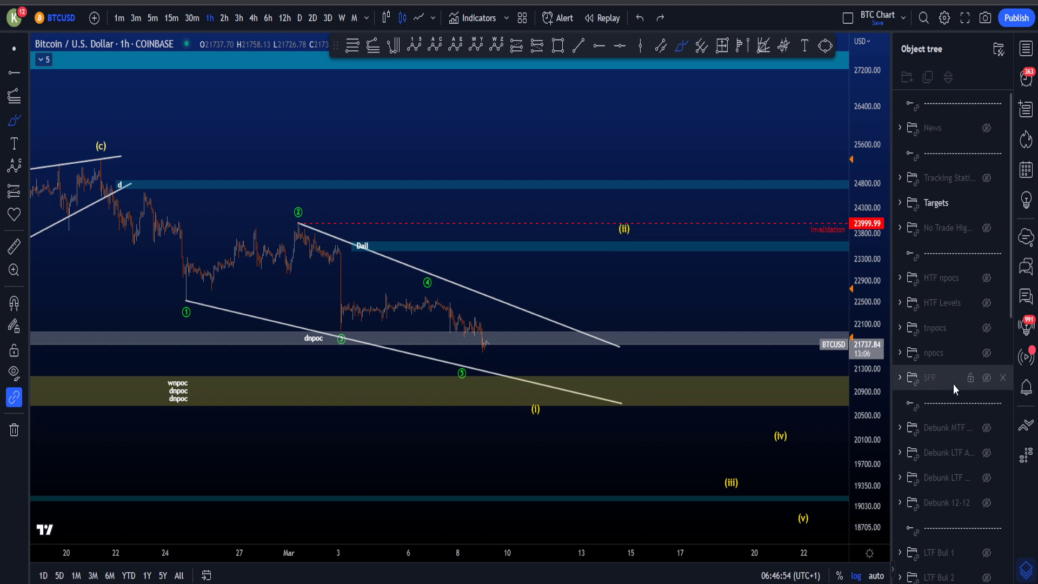
Step: Hide the MTF Bear 2 group, show the LTF Bul 1 group, and switch the chart to the 15-minute timeframe
{"action": "scroll", "coordinate": [973, 422], "scroll_direction": "down", "scroll_amount": 6}
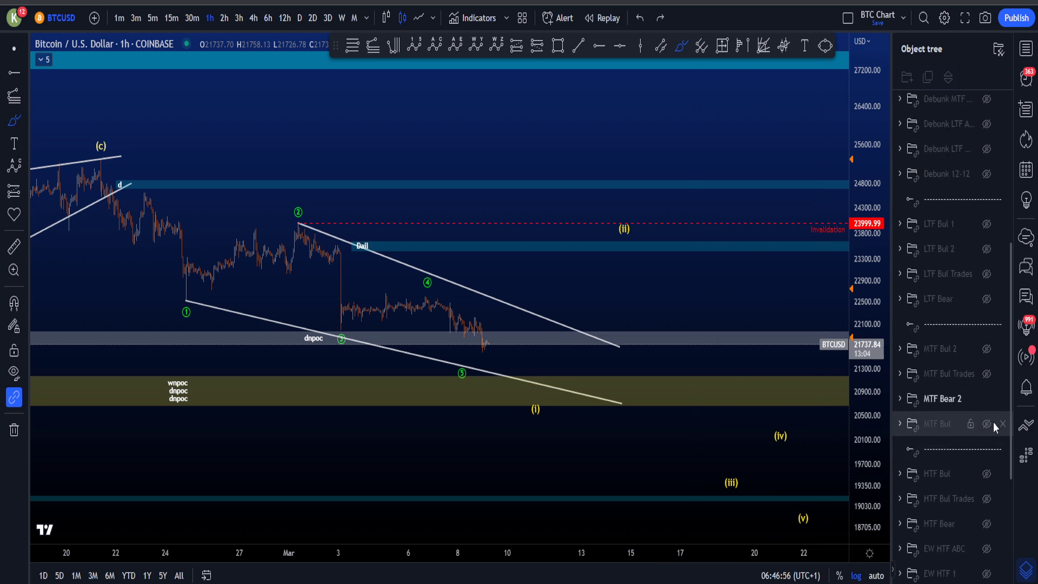
{"action": "left_click", "coordinate": [986, 400]}
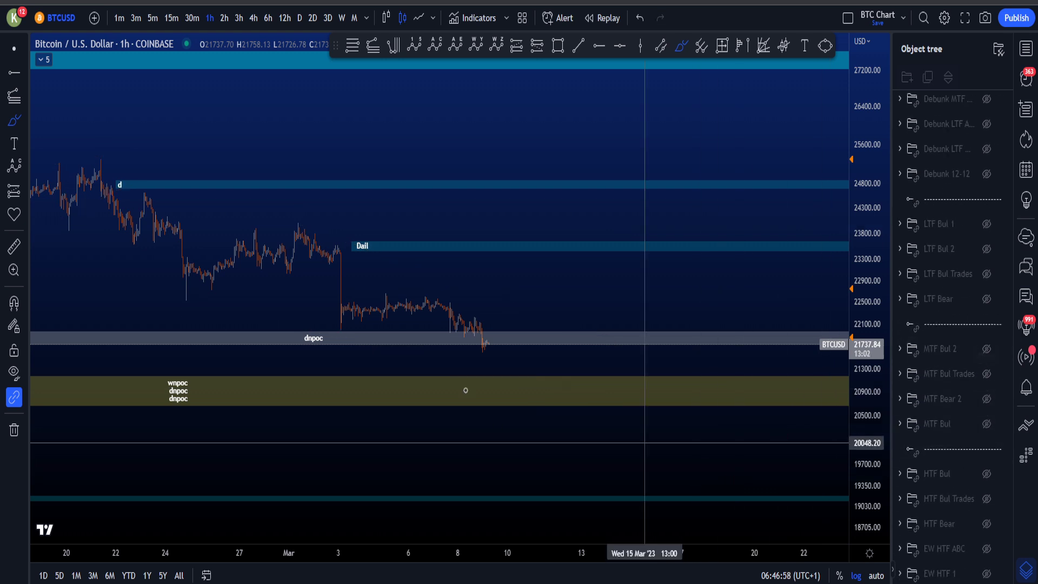
{"action": "scroll", "coordinate": [966, 392], "scroll_direction": "up", "scroll_amount": 1}
{"action": "scroll", "coordinate": [981, 346], "scroll_direction": "up", "scroll_amount": 2}
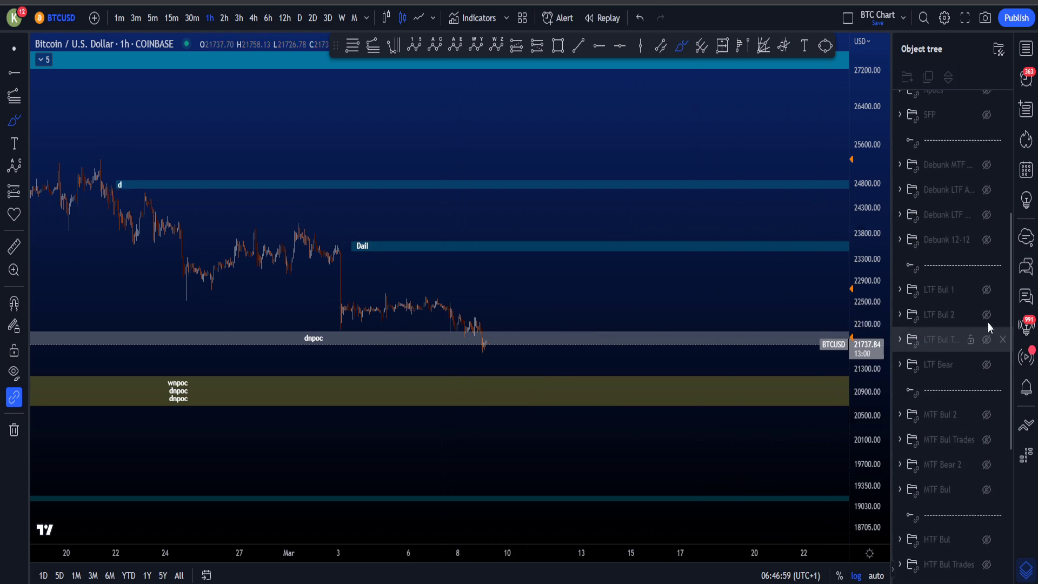
{"action": "left_click", "coordinate": [986, 290]}
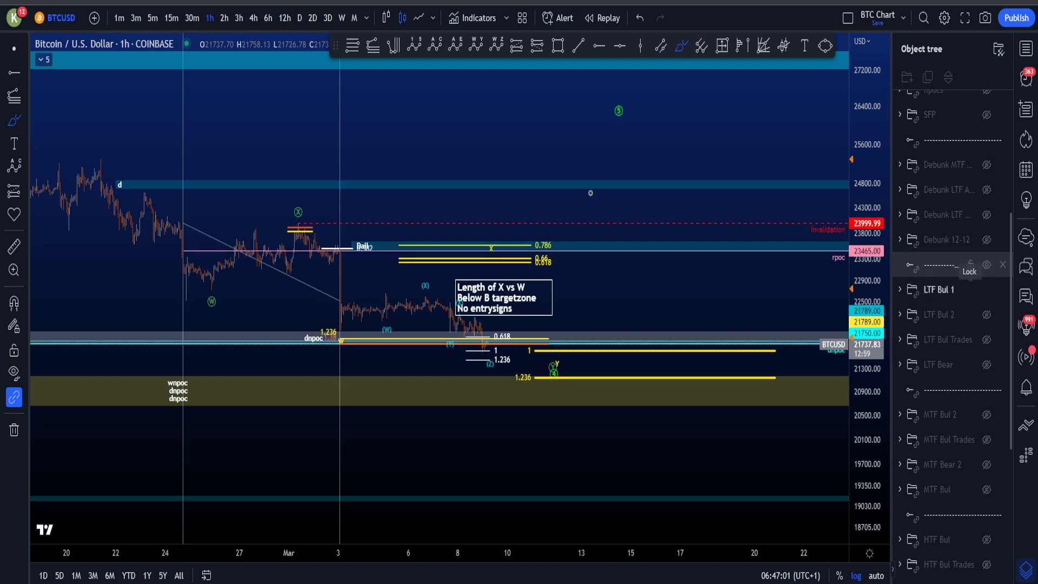
{"action": "left_click", "coordinate": [172, 18]}
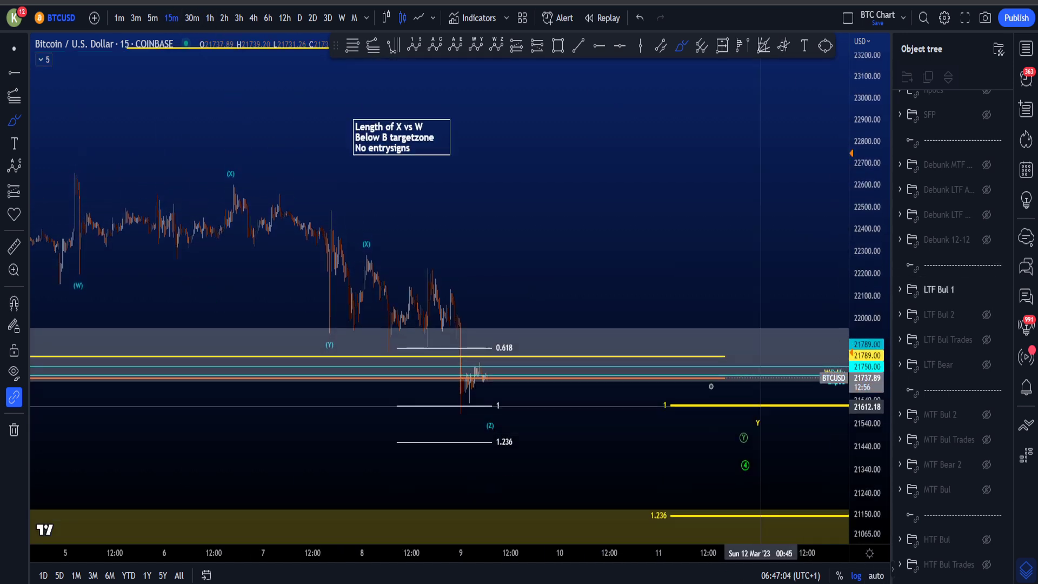
Step: Examine the LTF Bul 1 count after the yellow wave W, including the X retracement levels and the Y extension targets
{"action": "scroll", "coordinate": [710, 386], "scroll_direction": "down", "scroll_amount": 3}
{"action": "left_click", "coordinate": [12, 50]}
{"action": "scroll", "coordinate": [577, 314], "scroll_direction": "down", "scroll_amount": 5}
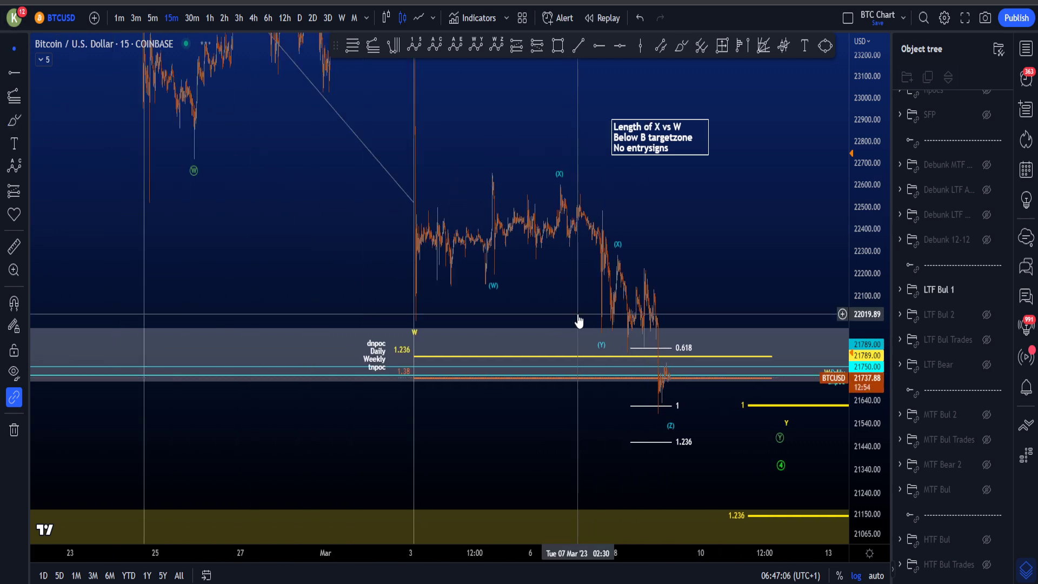
{"action": "scroll", "coordinate": [578, 317], "scroll_direction": "up", "scroll_amount": 5}
{"action": "left_click_drag", "start_coordinate": [573, 262], "coordinate": [690, 288]}
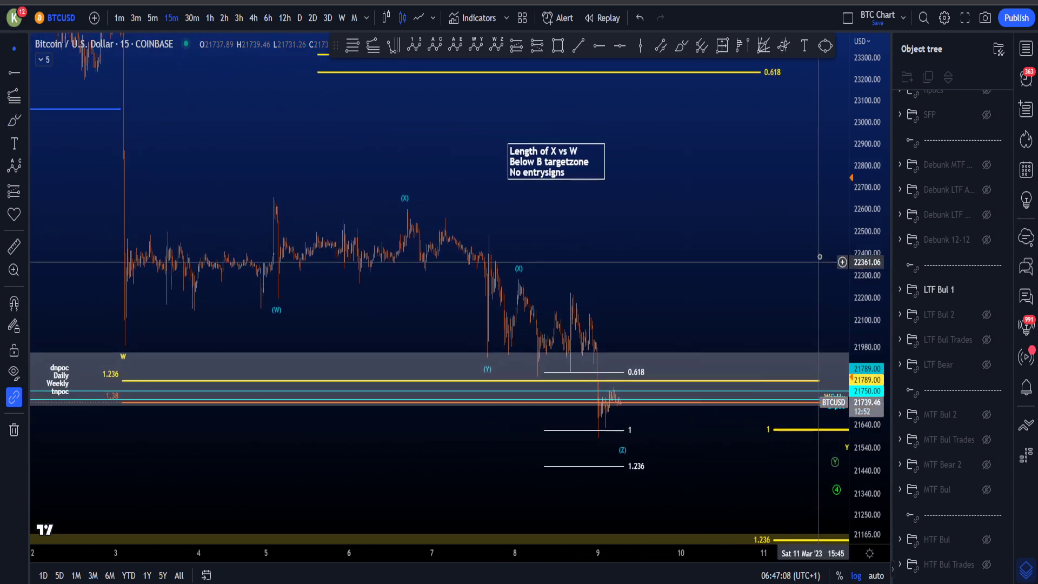
{"action": "left_click_drag", "start_coordinate": [859, 280], "coordinate": [859, 341]}
{"action": "left_click_drag", "start_coordinate": [728, 302], "coordinate": [693, 320]}
{"action": "scroll", "coordinate": [799, 271], "scroll_direction": "down", "scroll_amount": 3}
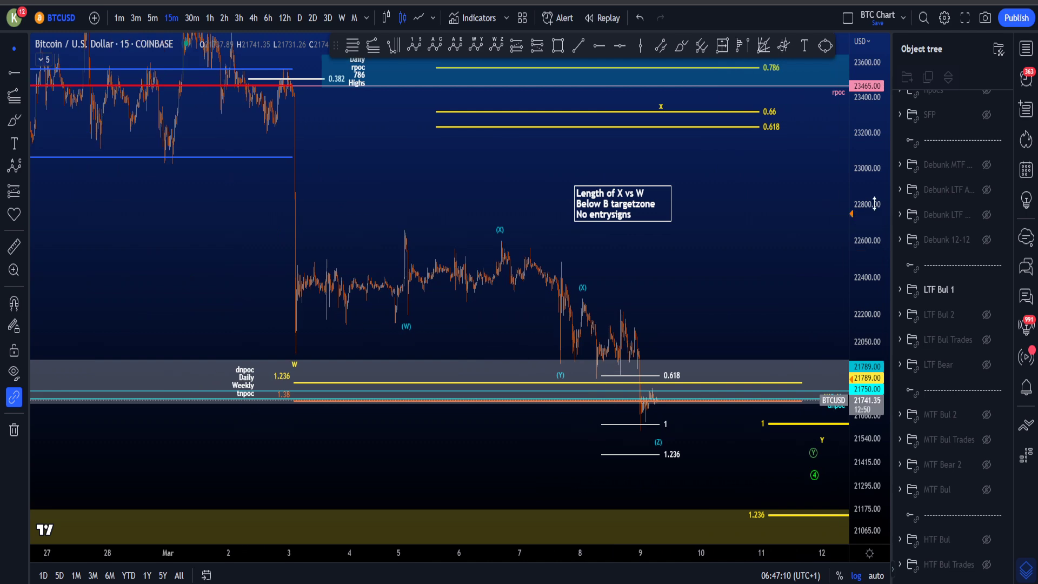
{"action": "left_click_drag", "start_coordinate": [874, 204], "coordinate": [870, 289]}
{"action": "scroll", "coordinate": [790, 303], "scroll_direction": "down", "scroll_amount": 3}
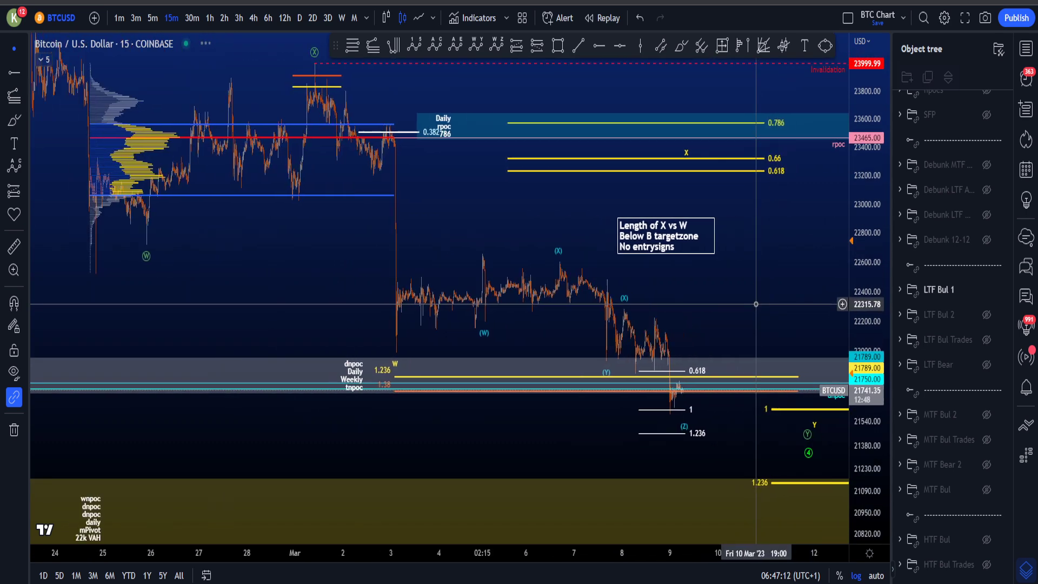
{"action": "left_click_drag", "start_coordinate": [748, 285], "coordinate": [750, 268]}
{"action": "left_click_drag", "start_coordinate": [855, 350], "coordinate": [852, 313]}
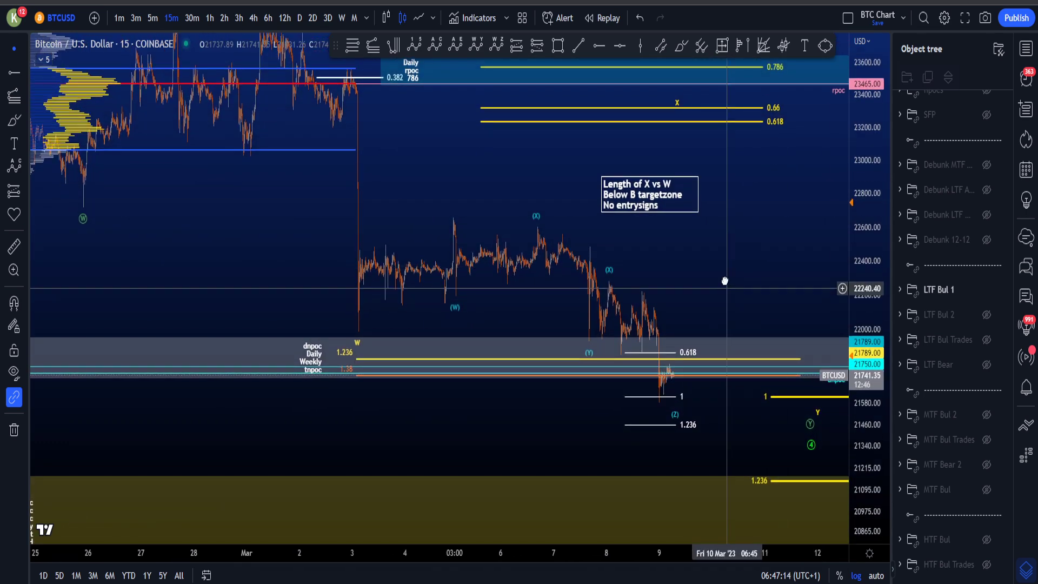
{"action": "left_click_drag", "start_coordinate": [722, 292], "coordinate": [719, 275]}
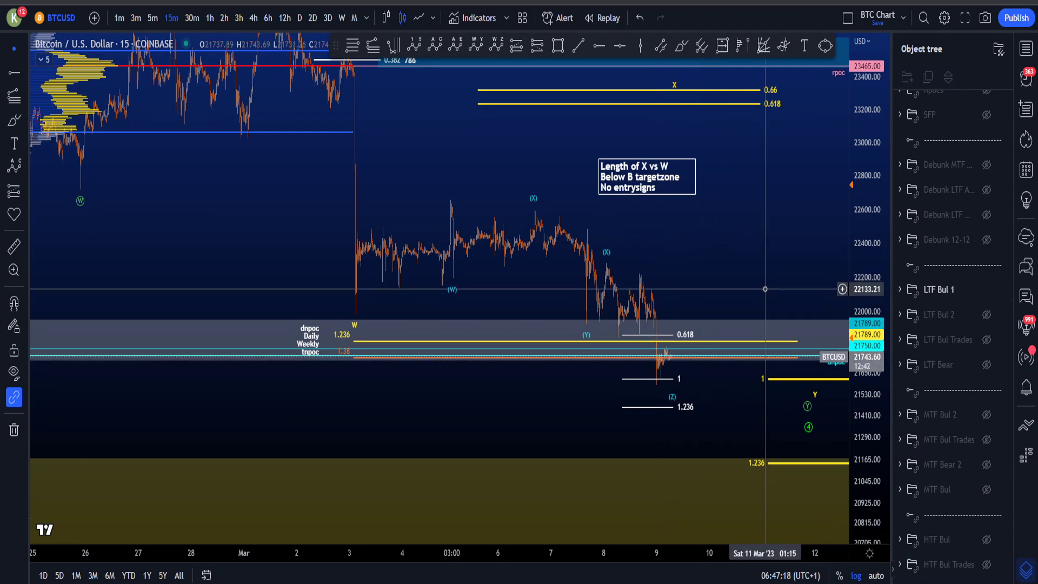
Step: Examine the recent W-X-Y-X-Z decline and its 0.618, 1 and 1.236 extension levels against the grey support zone
{"action": "left_click_drag", "start_coordinate": [680, 269], "coordinate": [787, 234]}
{"action": "scroll", "coordinate": [683, 257], "scroll_direction": "up", "scroll_amount": 5}
{"action": "mouse_move", "coordinate": [843, 338]}
{"action": "left_mouse_down"}
{"action": "mouse_move", "coordinate": [841, 289]}
{"action": "mouse_move", "coordinate": [842, 327]}
{"action": "left_mouse_up"}
{"action": "left_click_drag", "start_coordinate": [865, 338], "coordinate": [866, 279]}
{"action": "scroll", "coordinate": [687, 231], "scroll_direction": "up", "scroll_amount": 6}
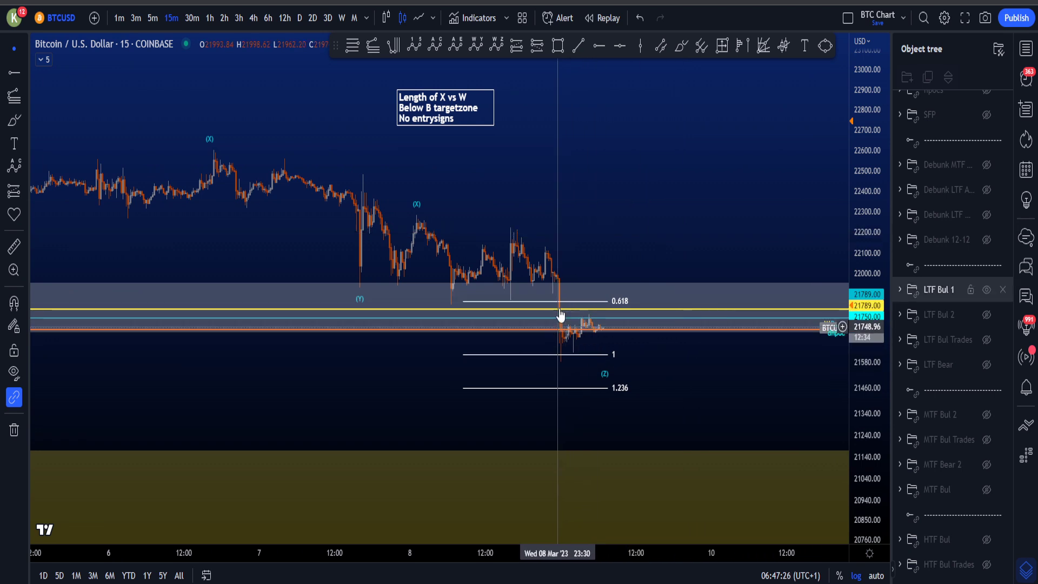
{"action": "scroll", "coordinate": [670, 212], "scroll_direction": "down", "scroll_amount": 2}
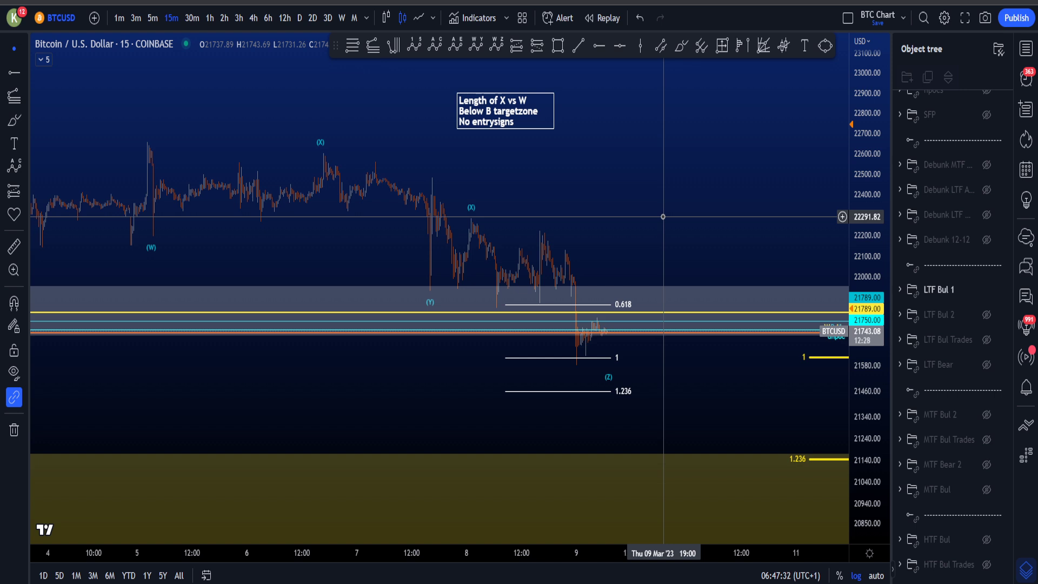
{"action": "scroll", "coordinate": [655, 220], "scroll_direction": "up", "scroll_amount": 2}
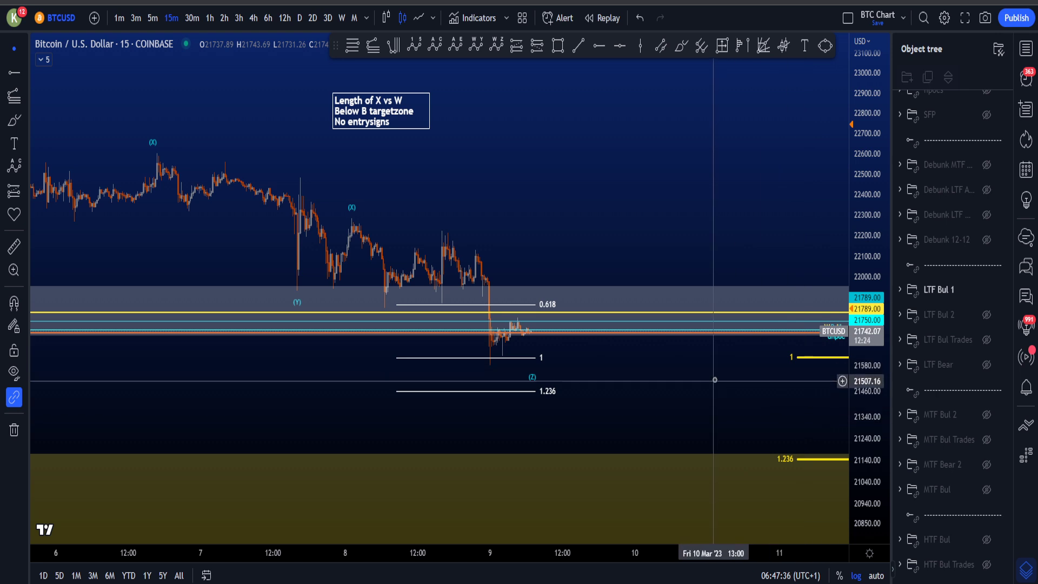
{"action": "scroll", "coordinate": [709, 378], "scroll_direction": "down", "scroll_amount": 4}
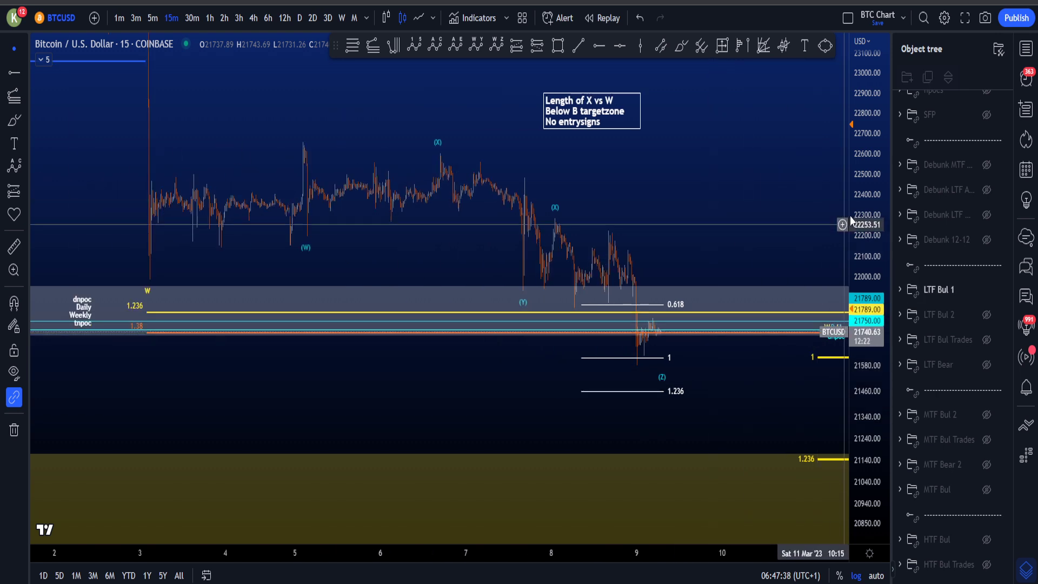
{"action": "left_click_drag", "start_coordinate": [771, 219], "coordinate": [778, 257]}
{"action": "scroll", "coordinate": [777, 283], "scroll_direction": "down", "scroll_amount": 4}
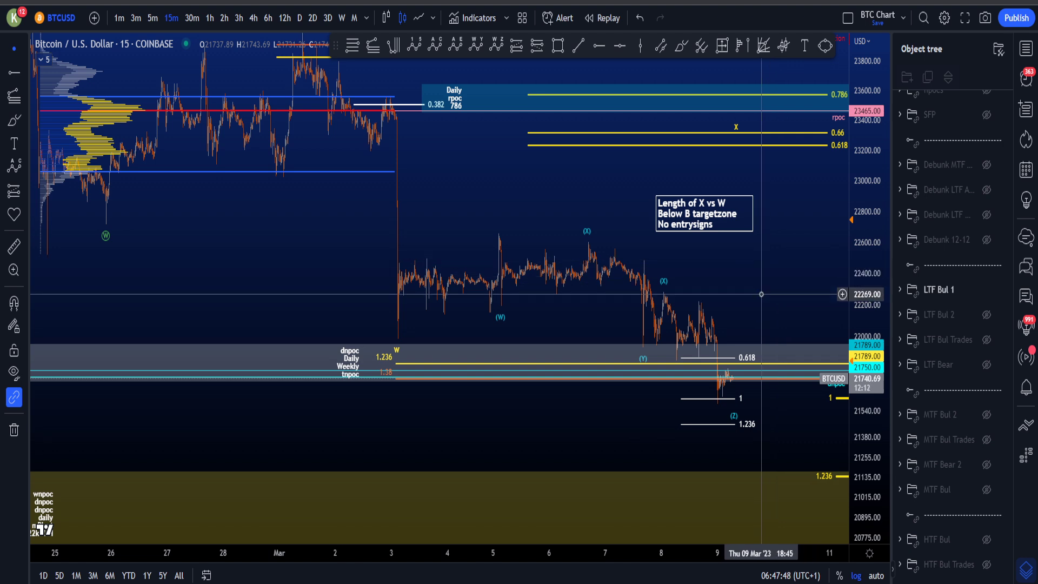
Step: Examine the (Z) low and its 1 and 1.236 extensions in relation to the X retracement levels and the yellow Y targets
{"action": "scroll", "coordinate": [761, 294], "scroll_direction": "up", "scroll_amount": 5}
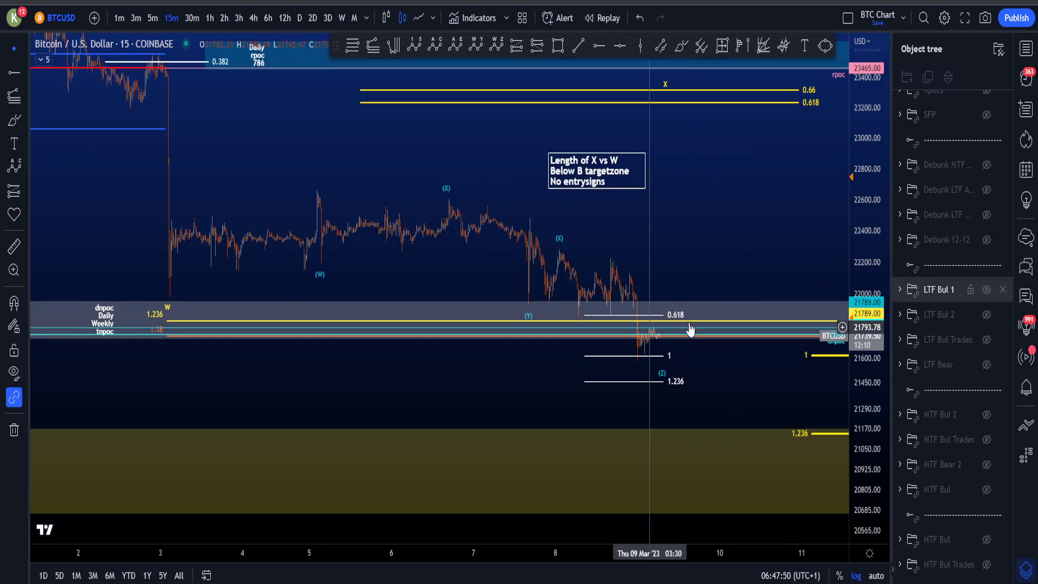
{"action": "left_click_drag", "start_coordinate": [697, 379], "coordinate": [704, 340]}
{"action": "left_click_drag", "start_coordinate": [861, 403], "coordinate": [860, 287]}
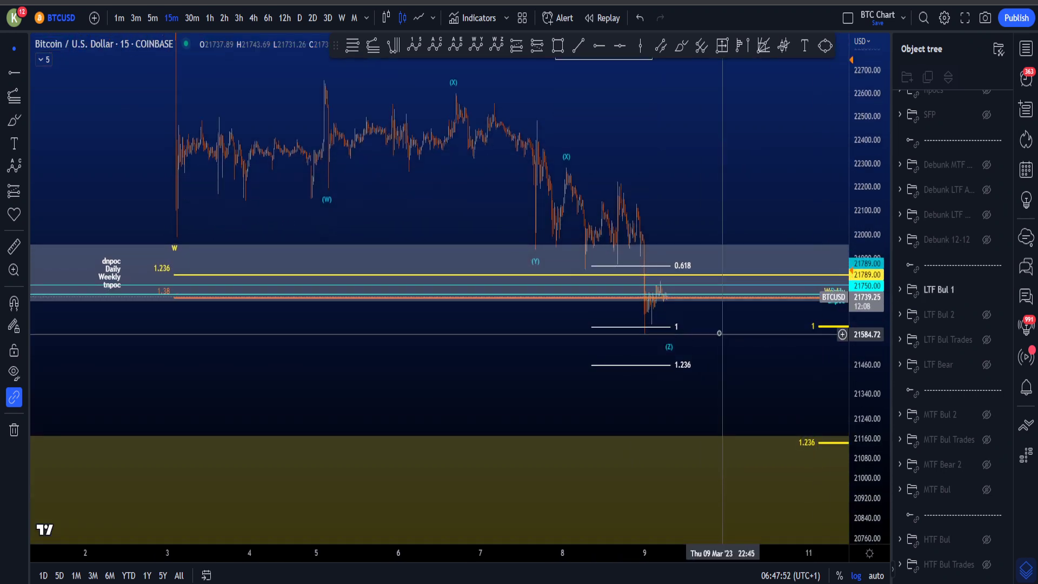
{"action": "left_click_drag", "start_coordinate": [719, 334], "coordinate": [702, 374]}
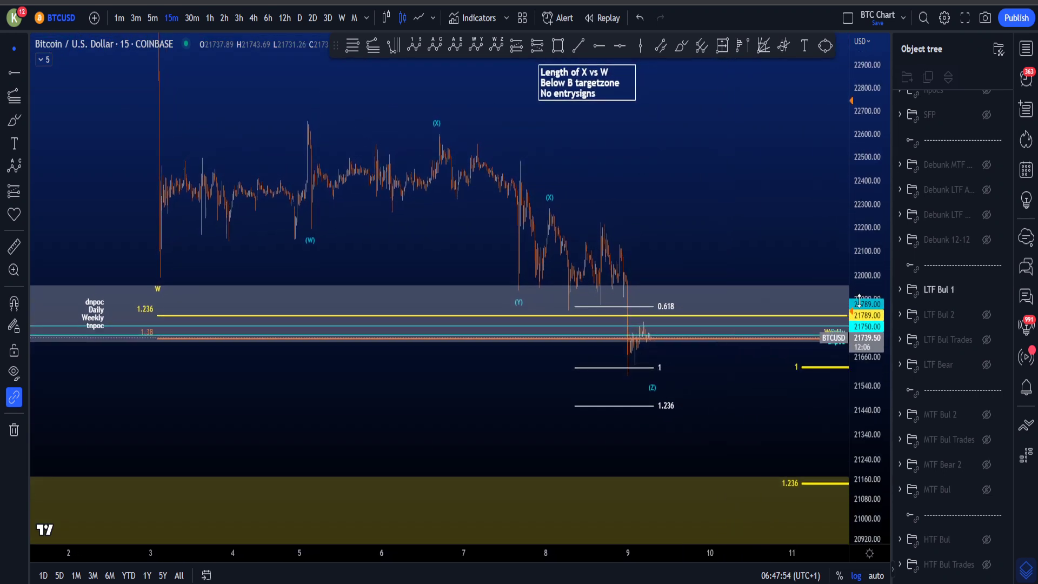
{"action": "left_click_drag", "start_coordinate": [859, 301], "coordinate": [860, 335]}
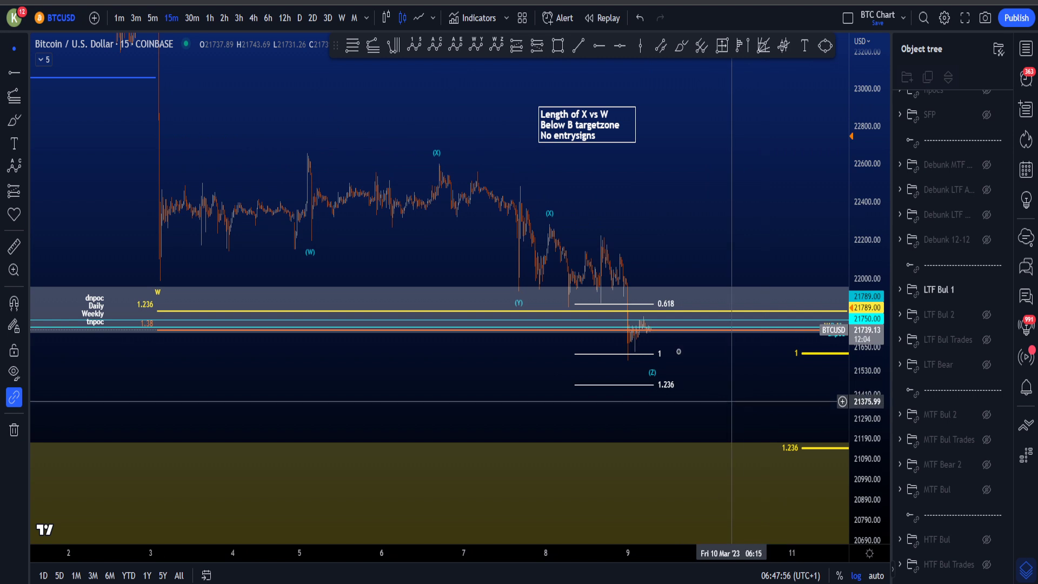
{"action": "left_click_drag", "start_coordinate": [713, 220], "coordinate": [676, 276]}
{"action": "left_click_drag", "start_coordinate": [864, 183], "coordinate": [865, 221]}
{"action": "scroll", "coordinate": [759, 266], "scroll_direction": "down", "scroll_amount": 2}
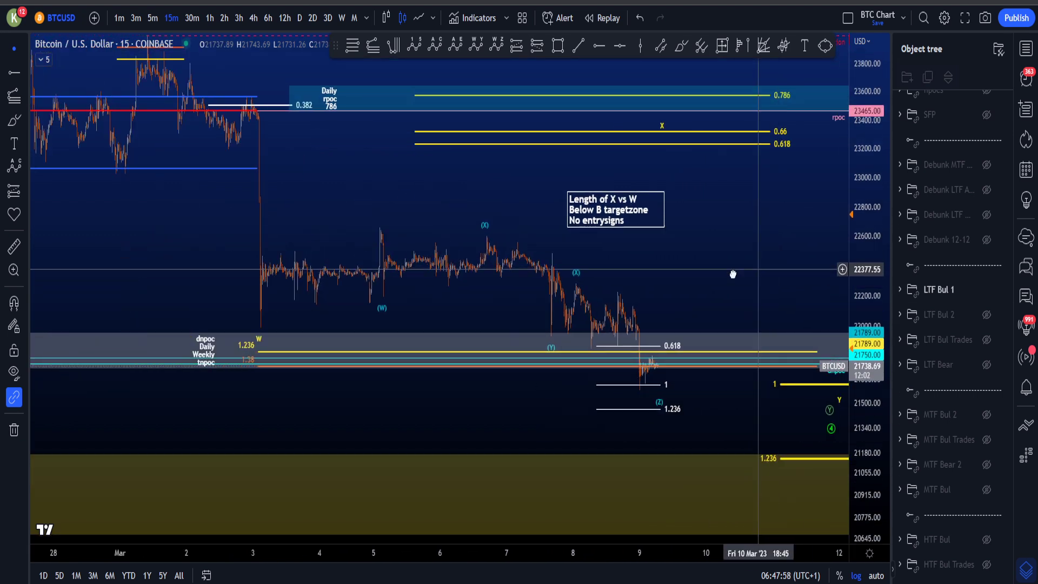
{"action": "left_click_drag", "start_coordinate": [732, 274], "coordinate": [642, 275]}
{"action": "left_click_drag", "start_coordinate": [859, 238], "coordinate": [859, 257]}
{"action": "left_click_drag", "start_coordinate": [762, 274], "coordinate": [771, 282]}
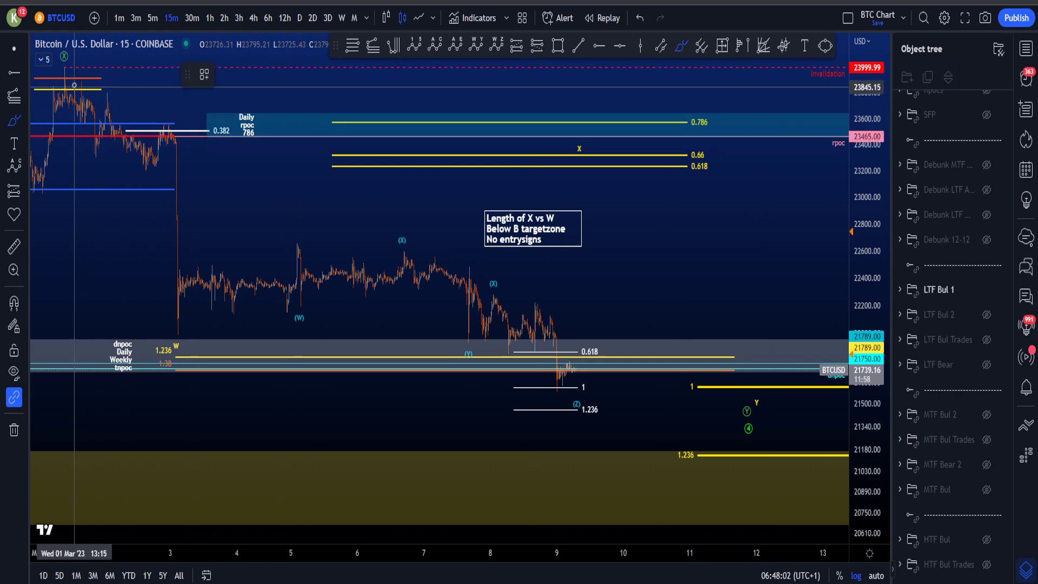
Step: Brush the W-X-Y path from the high, with X rising to the 0.618–0.66 retracement and Y falling to the 1 extension, undoing each stroke
{"action": "mouse_move", "coordinate": [74, 85]}
{"action": "left_mouse_down"}
{"action": "mouse_move", "coordinate": [173, 319]}
{"action": "mouse_move", "coordinate": [348, 297]}
{"action": "mouse_move", "coordinate": [461, 210]}
{"action": "left_mouse_up"}
{"action": "key", "text": "ctrl+z"}
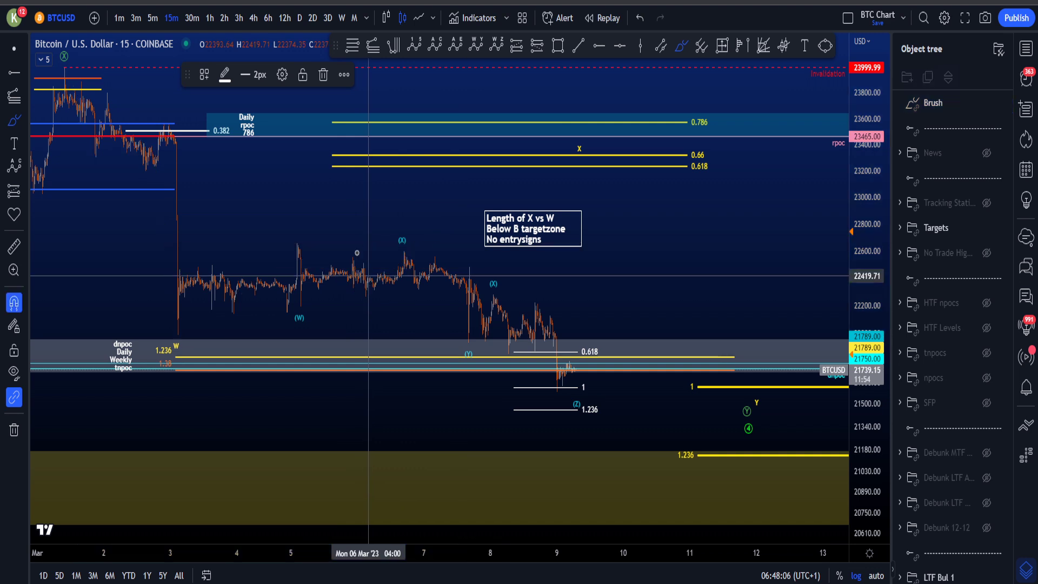
{"action": "mouse_move", "coordinate": [161, 330]}
{"action": "left_mouse_down"}
{"action": "mouse_move", "coordinate": [433, 227]}
{"action": "mouse_move", "coordinate": [505, 353]}
{"action": "mouse_move", "coordinate": [530, 359]}
{"action": "mouse_move", "coordinate": [643, 165]}
{"action": "left_mouse_up"}
{"action": "key", "text": "ctrl+z"}
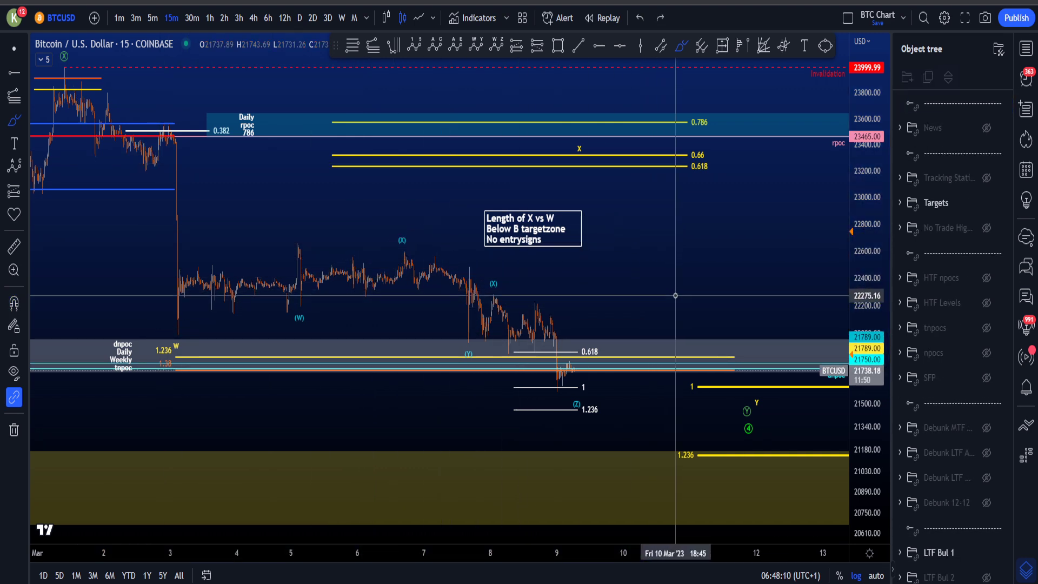
{"action": "left_click_drag", "start_coordinate": [654, 205], "coordinate": [761, 413]}
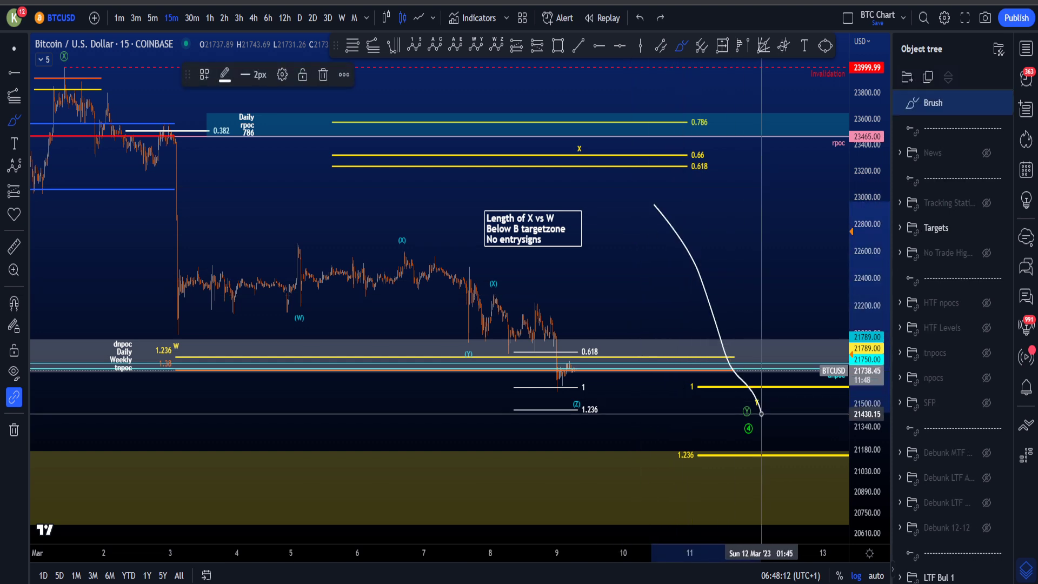
{"action": "key", "text": "ctrl+z"}
Step: Brush the decline from the 1 March high to the yellow W and mark the price action just after its low, undoing each stroke
{"action": "left_click_drag", "start_coordinate": [862, 423], "coordinate": [862, 384]}
{"action": "scroll", "coordinate": [719, 321], "scroll_direction": "down", "scroll_amount": 1}
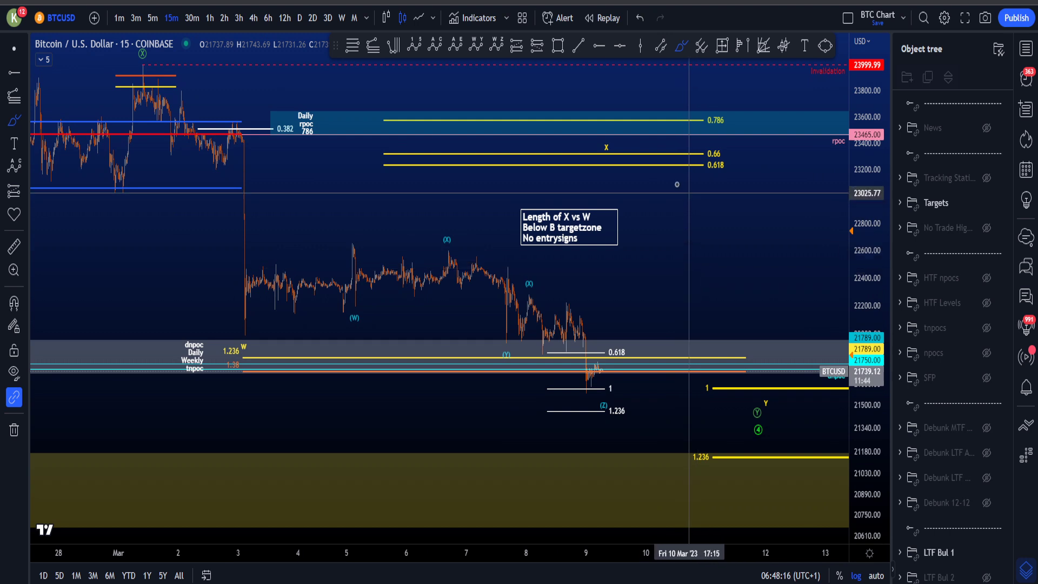
{"action": "mouse_move", "coordinate": [136, 88]}
{"action": "left_mouse_down"}
{"action": "mouse_move", "coordinate": [260, 353]}
{"action": "mouse_move", "coordinate": [243, 347]}
{"action": "left_mouse_up"}
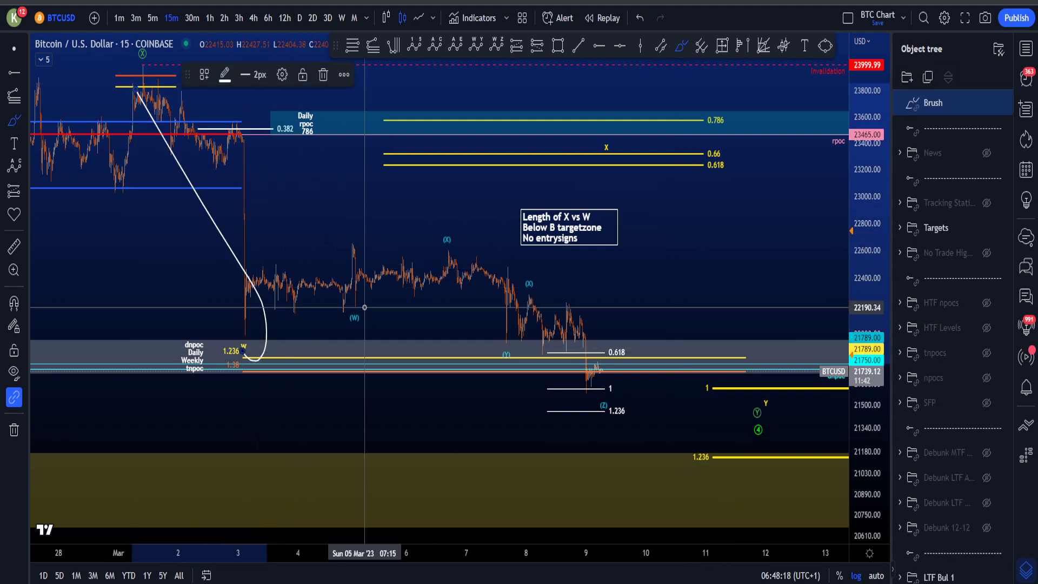
{"action": "key", "text": "ctrl+z"}
{"action": "mouse_move", "coordinate": [321, 292]}
{"action": "left_mouse_down"}
{"action": "mouse_move", "coordinate": [489, 277]}
{"action": "mouse_move", "coordinate": [594, 405]}
{"action": "mouse_move", "coordinate": [294, 324]}
{"action": "left_mouse_up"}
{"action": "key", "text": "ctrl+z"}
{"action": "mouse_move", "coordinate": [264, 278]}
{"action": "left_mouse_down"}
{"action": "mouse_move", "coordinate": [579, 324]}
{"action": "mouse_move", "coordinate": [271, 363]}
{"action": "left_mouse_up"}
{"action": "key", "text": "ctrl+z"}
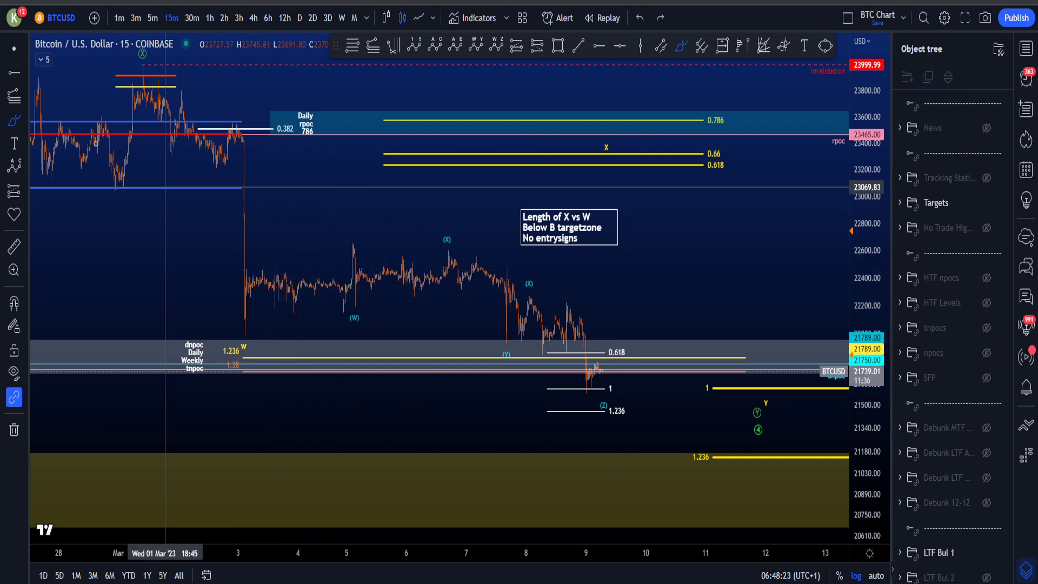
Step: Circle the consolidation above the (Z) low between the 0.618 and 1 levels with the Brush, then undo the circle
{"action": "left_click", "coordinate": [18, 54]}
{"action": "left_click_drag", "start_coordinate": [675, 308], "coordinate": [655, 299]}
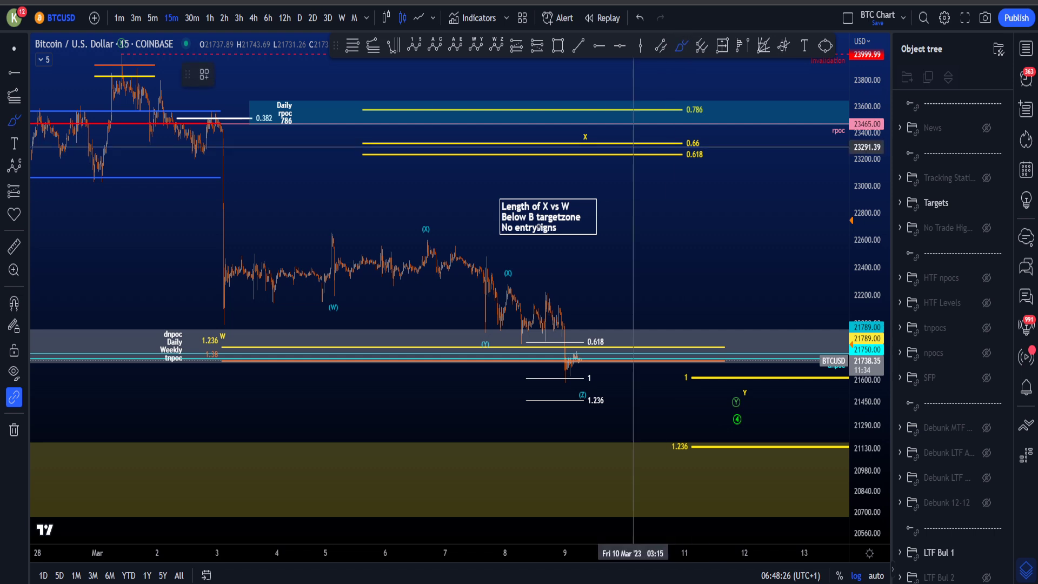
{"action": "left_click_drag", "start_coordinate": [875, 387], "coordinate": [875, 409]}
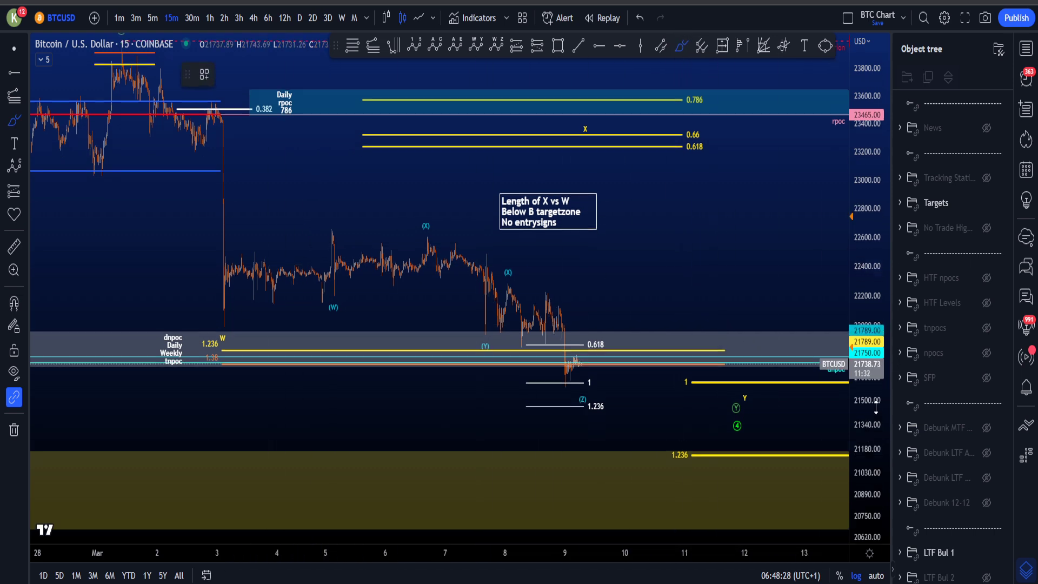
{"action": "scroll", "coordinate": [649, 400], "scroll_direction": "up", "scroll_amount": 5}
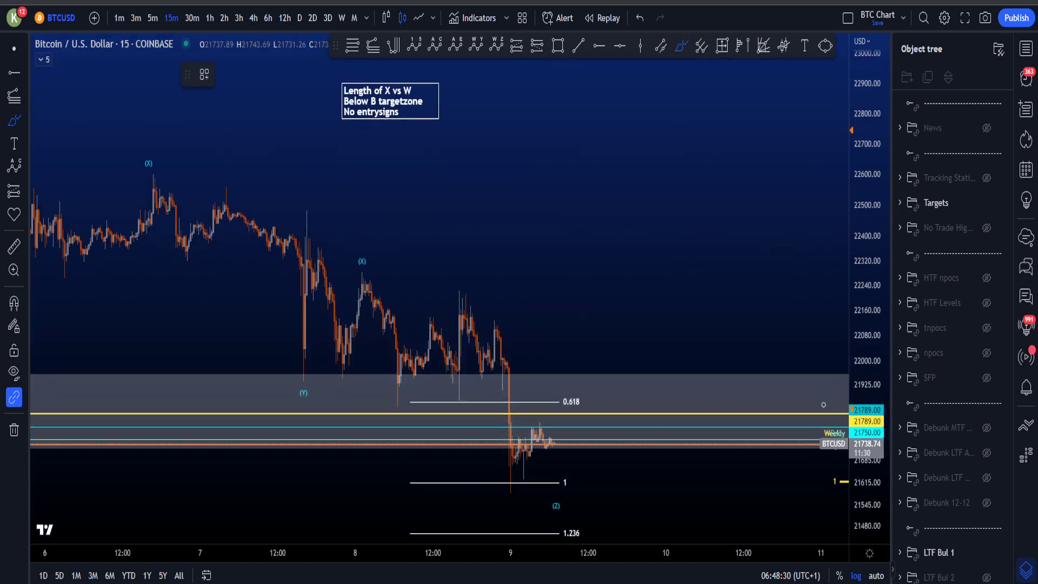
{"action": "scroll", "coordinate": [537, 438], "scroll_direction": "up", "scroll_amount": 3}
{"action": "mouse_move", "coordinate": [508, 473]}
{"action": "left_mouse_down"}
{"action": "mouse_move", "coordinate": [569, 453]}
{"action": "mouse_move", "coordinate": [480, 449]}
{"action": "left_mouse_up"}
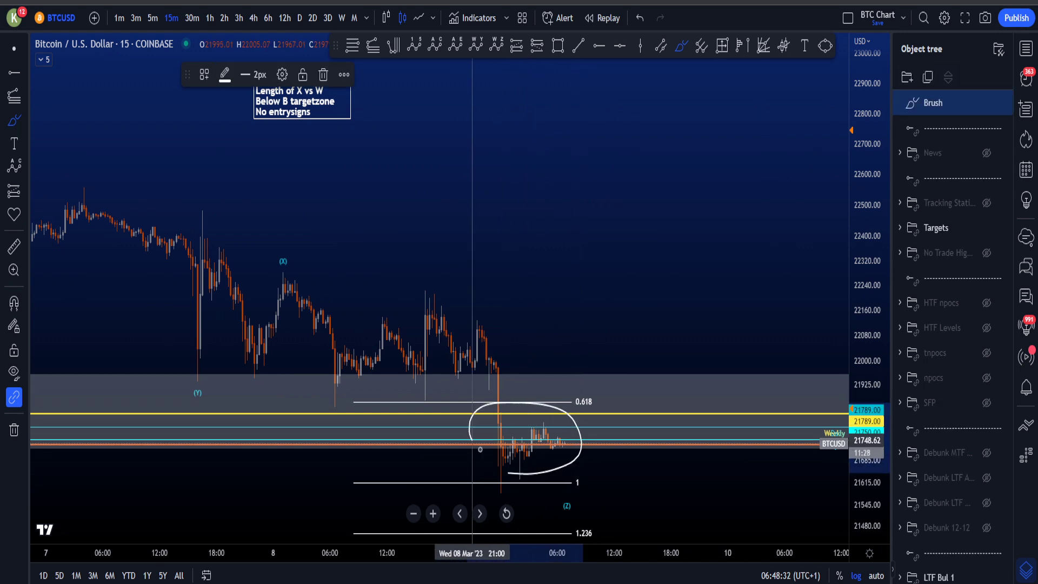
{"action": "key", "text": "ctrl+z"}
Step: Brush the path from W over (X), down to (Z) and back up, and circle the 1.236 and 1.38 labels, undoing the strokes
{"action": "scroll", "coordinate": [648, 411], "scroll_direction": "down", "scroll_amount": 5}
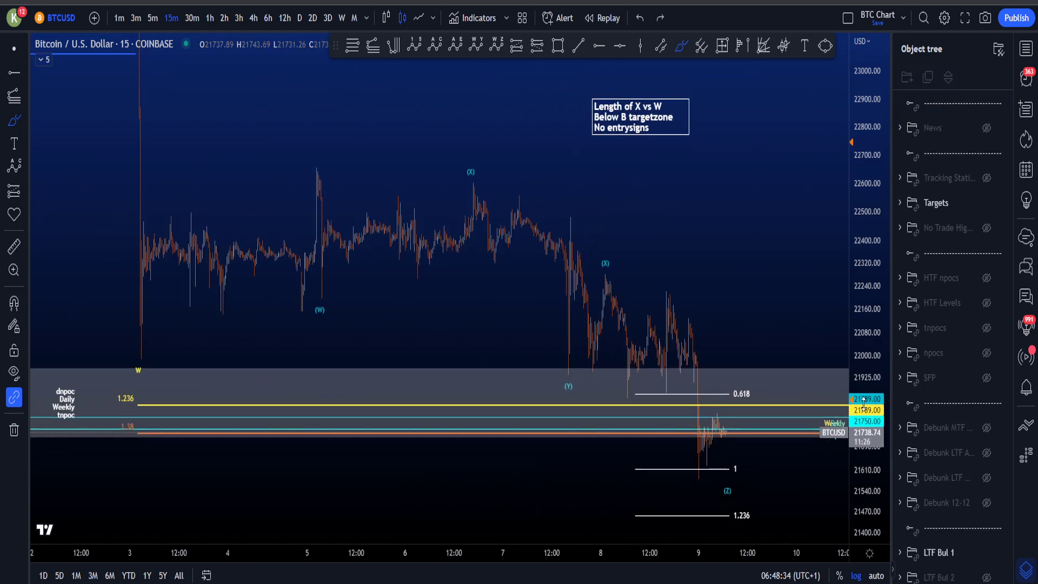
{"action": "mouse_move", "coordinate": [142, 351]}
{"action": "left_mouse_down"}
{"action": "mouse_move", "coordinate": [457, 163]}
{"action": "mouse_move", "coordinate": [576, 288]}
{"action": "mouse_move", "coordinate": [697, 438]}
{"action": "mouse_move", "coordinate": [790, 171]}
{"action": "left_mouse_up"}
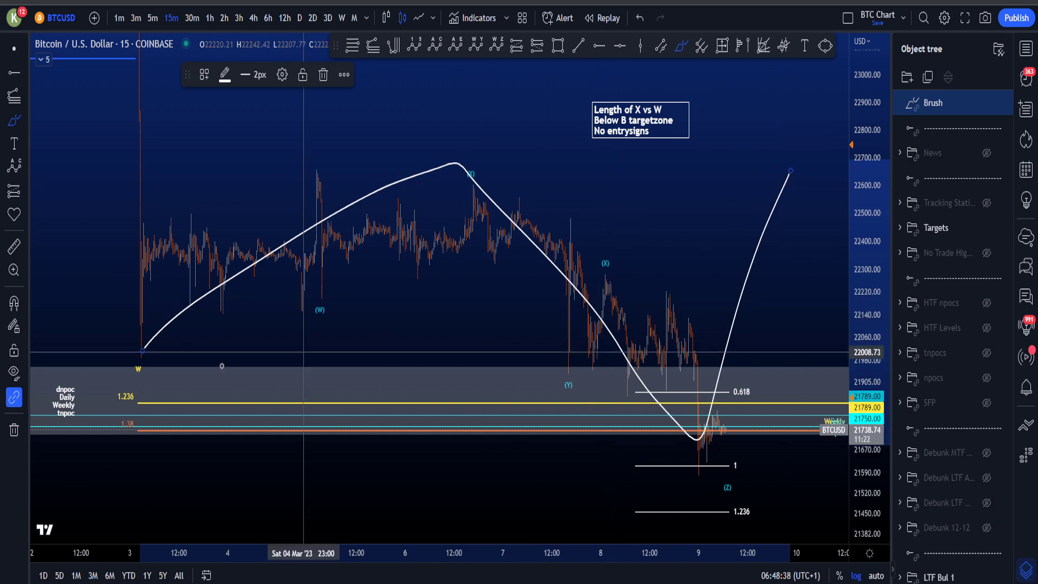
{"action": "key", "text": "ctrl+z"}
{"action": "left_click_drag", "start_coordinate": [108, 383], "coordinate": [139, 387]}
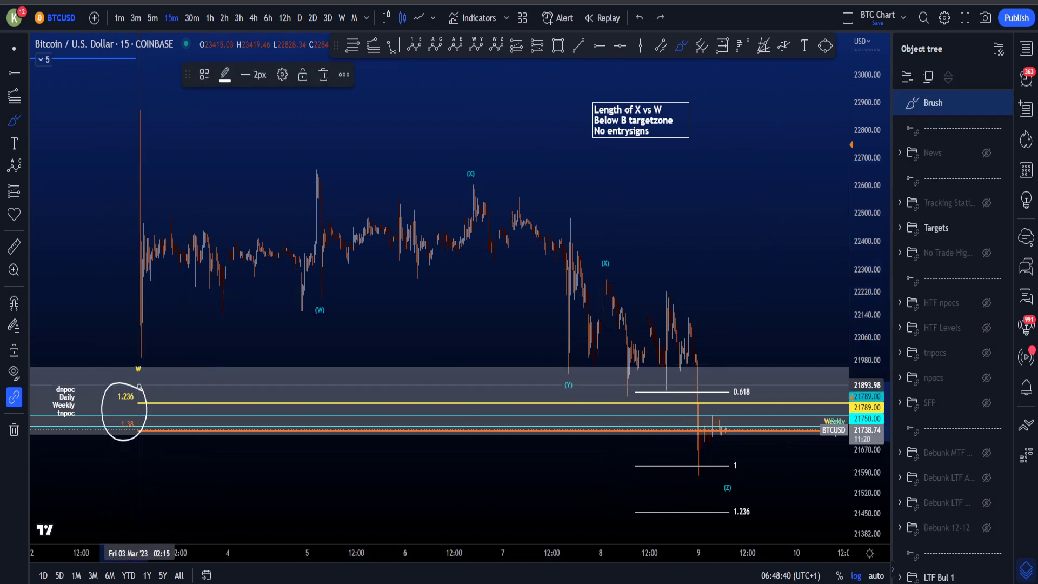
{"action": "key", "text": "ctrl+z"}
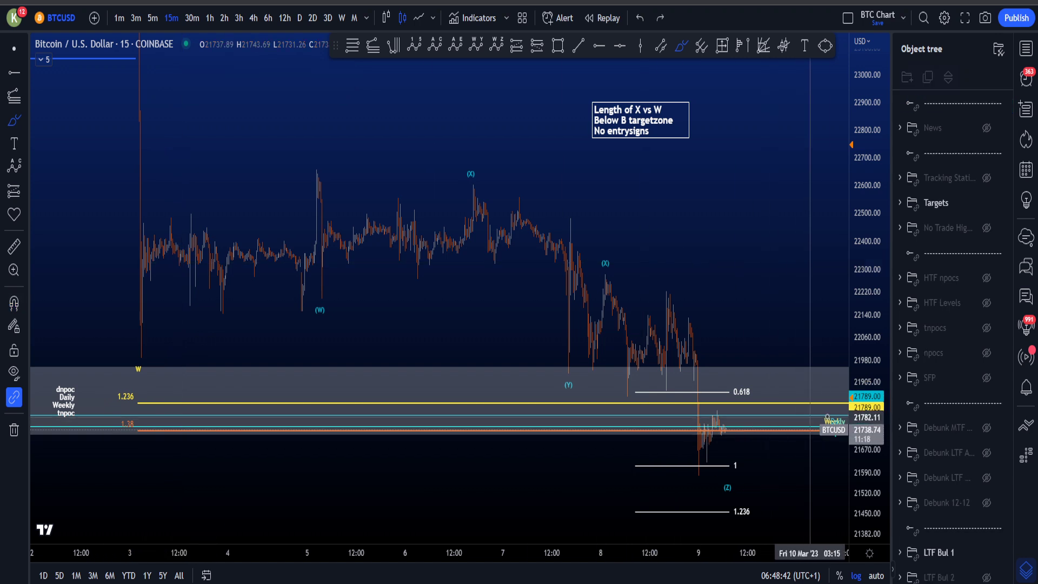
{"action": "left_click_drag", "start_coordinate": [816, 444], "coordinate": [819, 444]}
{"action": "key", "text": "ctrl+z"}
Step: Brush over the sharp drop below the 0.618 level on 9 March and mark the price action beside it, undoing the strokes
{"action": "scroll", "coordinate": [767, 456], "scroll_direction": "up", "scroll_amount": 5}
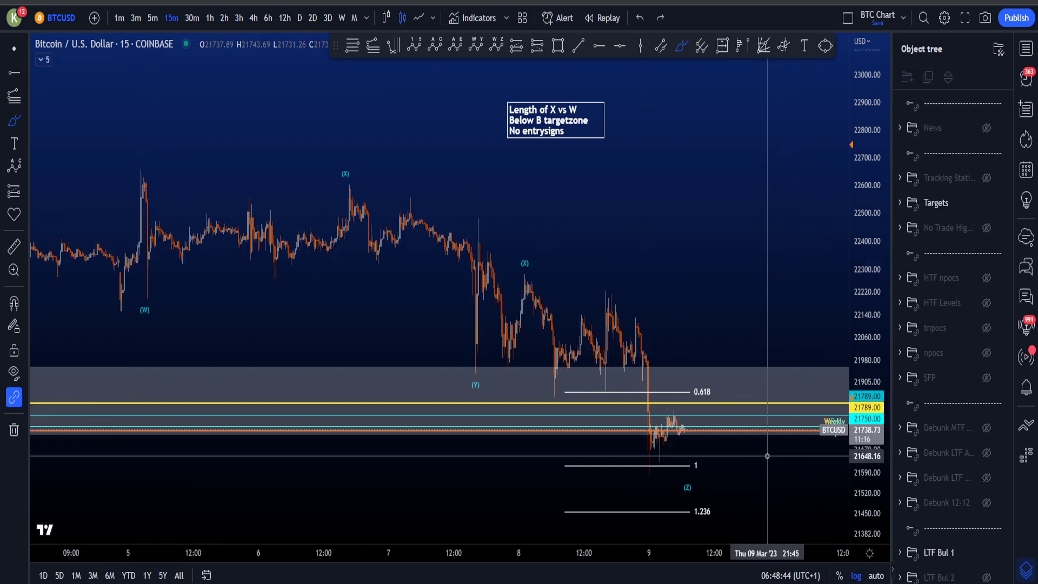
{"action": "left_click_drag", "start_coordinate": [581, 460], "coordinate": [586, 433]}
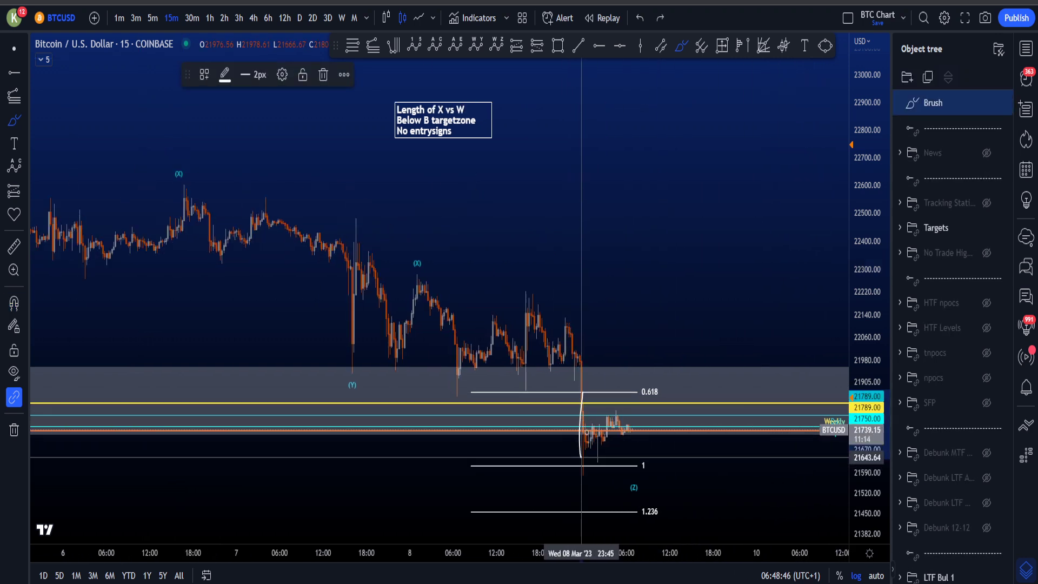
{"action": "key", "text": "ctrl+z"}
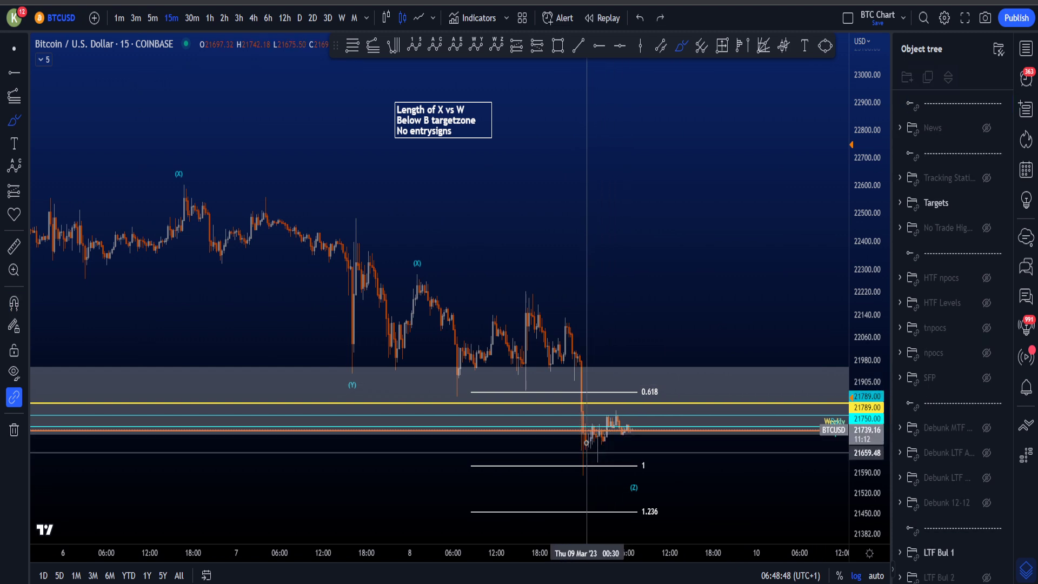
{"action": "mouse_move", "coordinate": [581, 426]}
{"action": "left_mouse_down"}
{"action": "mouse_move", "coordinate": [605, 423]}
{"action": "mouse_move", "coordinate": [592, 438]}
{"action": "mouse_move", "coordinate": [622, 445]}
{"action": "left_mouse_up"}
{"action": "key", "text": "ctrl+z"}
{"action": "key", "text": "ctrl+z"}
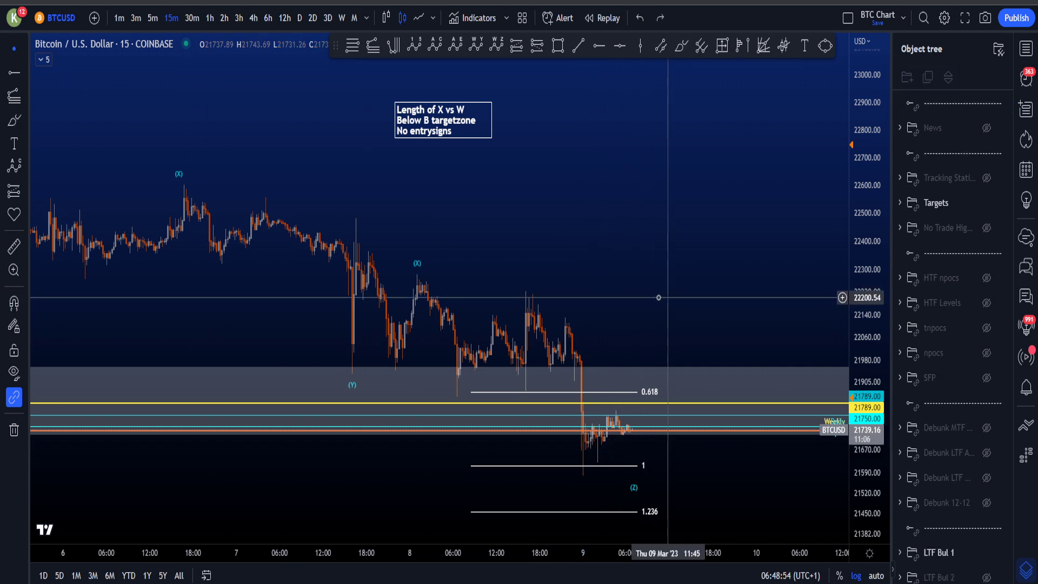
Step: Brush a choppy bounce from the (Z) low up towards the yellow 21789 line, then undo the stroke
{"action": "left_click_drag", "start_coordinate": [660, 297], "coordinate": [585, 274]}
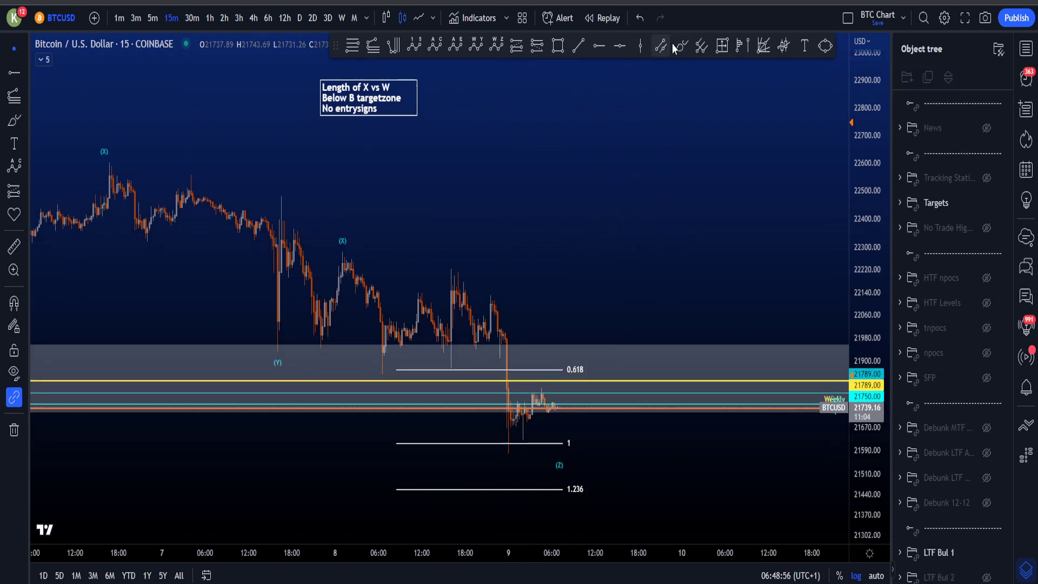
{"action": "left_click_drag", "start_coordinate": [508, 417], "coordinate": [529, 371]}
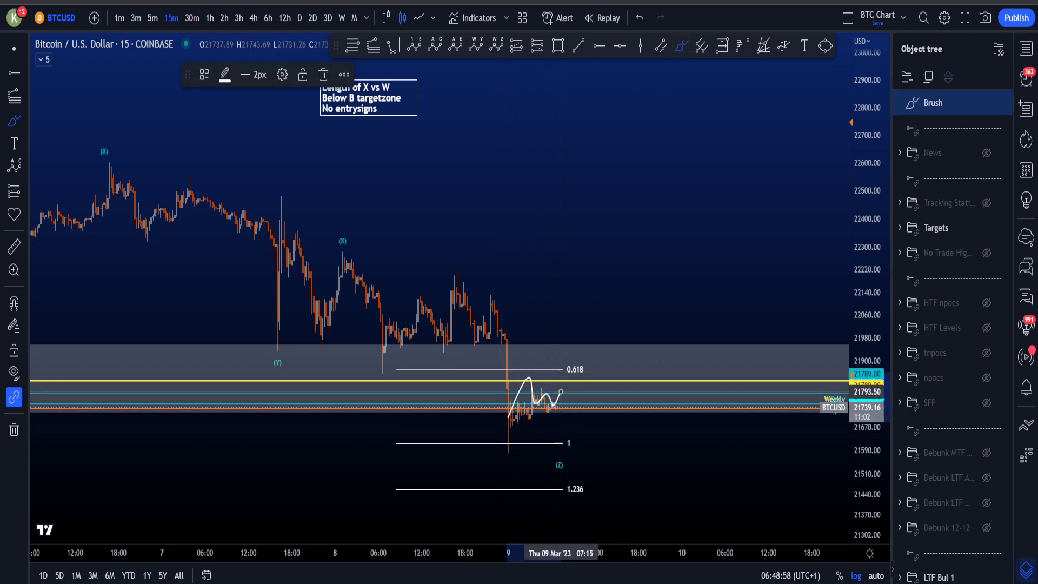
{"action": "key", "text": "ctrl+z"}
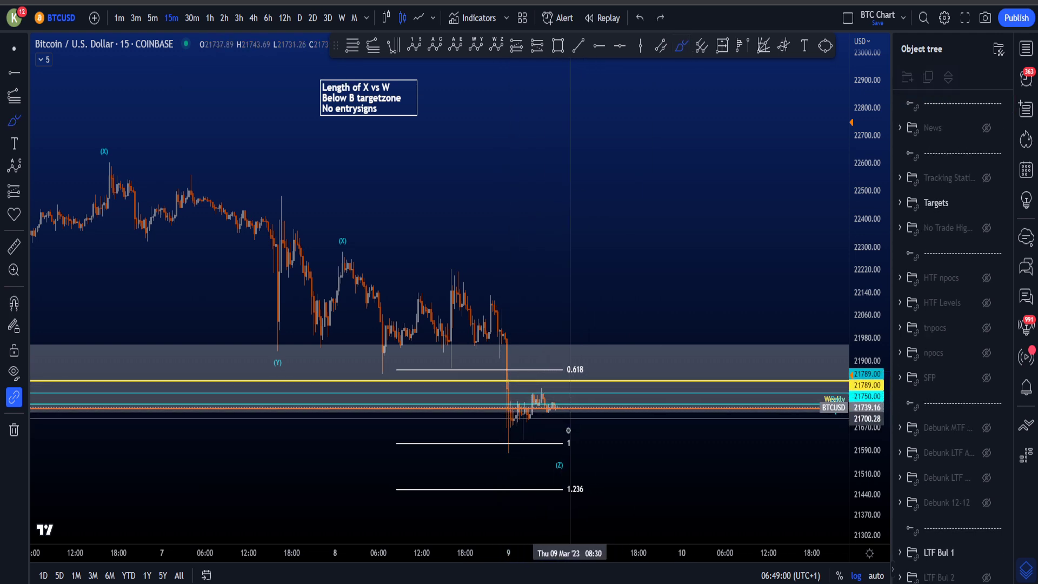
Step: Examine the whole structure from the yellow W to (Z) beneath the 0.618, 0.66 and 0.786 X retracement levels
{"action": "left_click_drag", "start_coordinate": [874, 243], "coordinate": [857, 343]}
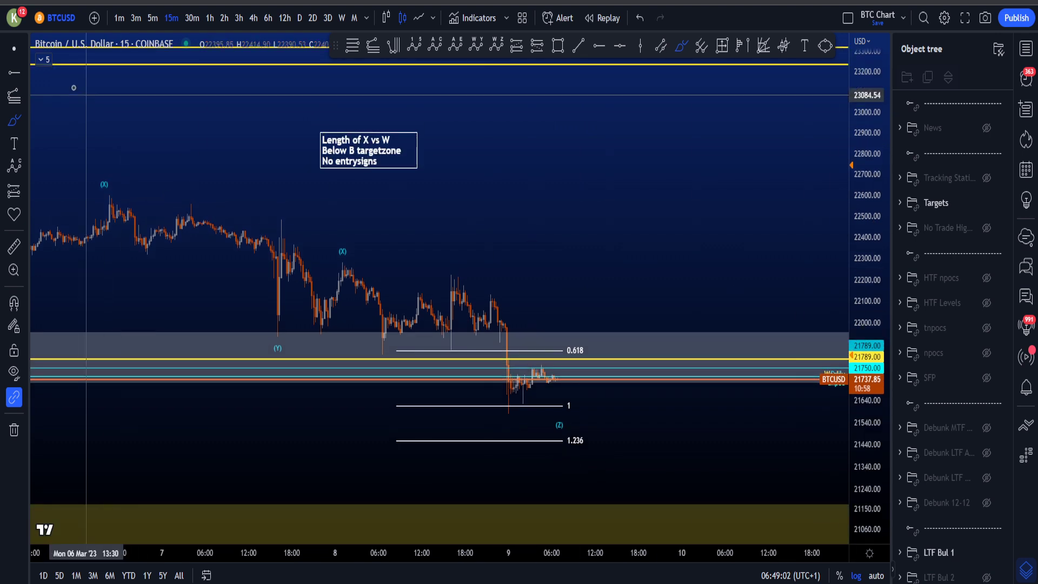
{"action": "left_click", "coordinate": [11, 44]}
{"action": "left_click_drag", "start_coordinate": [717, 259], "coordinate": [668, 289]}
{"action": "left_click_drag", "start_coordinate": [805, 253], "coordinate": [757, 271]}
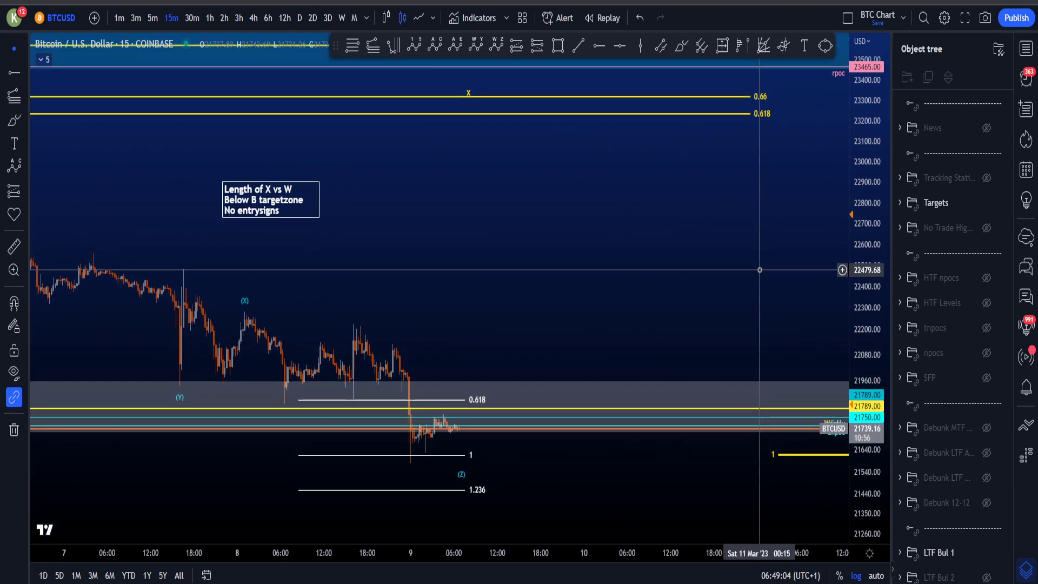
{"action": "scroll", "coordinate": [770, 264], "scroll_direction": "down", "scroll_amount": 3}
{"action": "scroll", "coordinate": [719, 294], "scroll_direction": "down", "scroll_amount": 3}
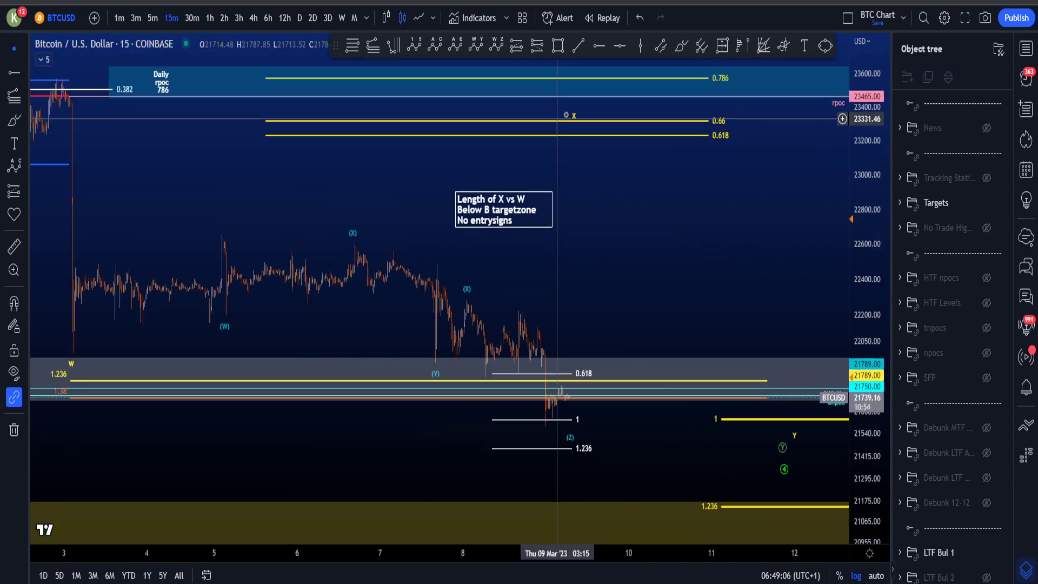
{"action": "left_click_drag", "start_coordinate": [671, 295], "coordinate": [706, 296]}
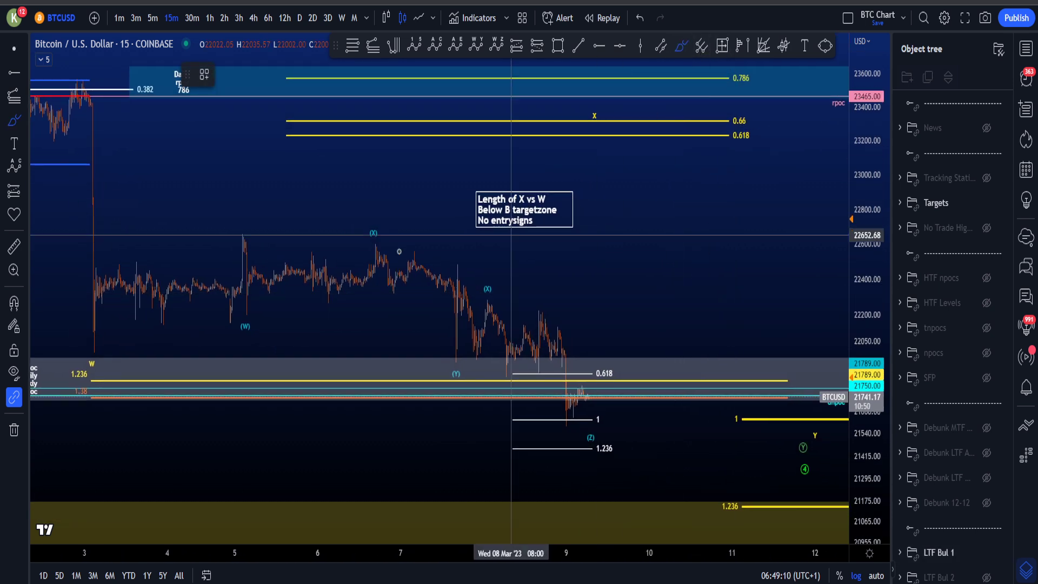
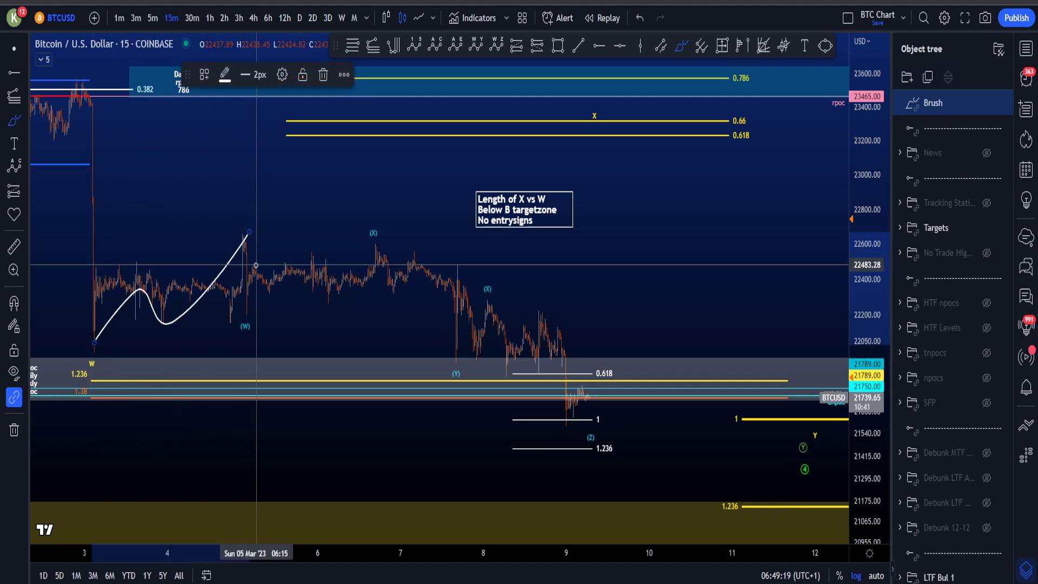
Step: Brush the three-wave rise after W, the move following it, and a projected three-wave rise from (Z) to about 22,600, removing all strokes
{"action": "key", "text": "Delete"}
{"action": "mouse_move", "coordinate": [243, 234]}
{"action": "left_mouse_down"}
{"action": "mouse_move", "coordinate": [407, 413]}
{"action": "mouse_move", "coordinate": [381, 273]}
{"action": "left_mouse_up"}
{"action": "key", "text": "ctrl+z"}
{"action": "mouse_move", "coordinate": [252, 242]}
{"action": "left_mouse_down"}
{"action": "mouse_move", "coordinate": [262, 316]}
{"action": "mouse_move", "coordinate": [456, 371]}
{"action": "mouse_move", "coordinate": [514, 364]}
{"action": "mouse_move", "coordinate": [563, 413]}
{"action": "mouse_move", "coordinate": [681, 247]}
{"action": "left_mouse_up"}
{"action": "key", "text": "ctrl+z"}
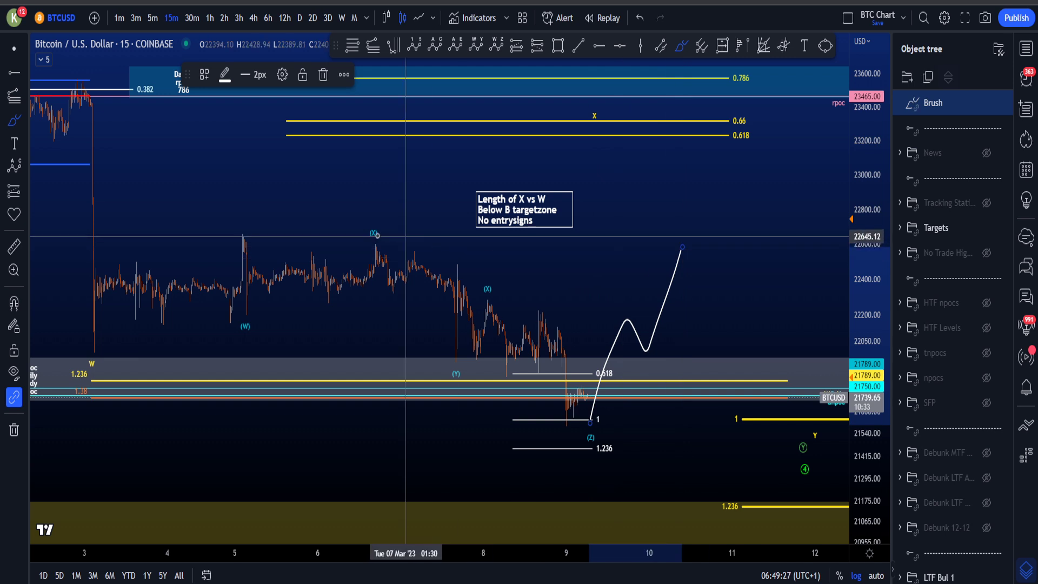
{"action": "key", "text": "ctrl+z"}
Step: Brush over the price action around the upper (X) and a projected decline from about 22,600 on 10 March, undoing both strokes
{"action": "mouse_move", "coordinate": [242, 229]}
{"action": "left_mouse_down"}
{"action": "mouse_move", "coordinate": [436, 250]}
{"action": "mouse_move", "coordinate": [424, 257]}
{"action": "left_mouse_up"}
{"action": "key", "text": "ctrl+z"}
{"action": "mouse_move", "coordinate": [653, 247]}
{"action": "left_mouse_down"}
{"action": "mouse_move", "coordinate": [741, 331]}
{"action": "mouse_move", "coordinate": [764, 336]}
{"action": "left_mouse_up"}
{"action": "key", "text": "ctrl+z"}
{"action": "key", "text": "ctrl+z"}
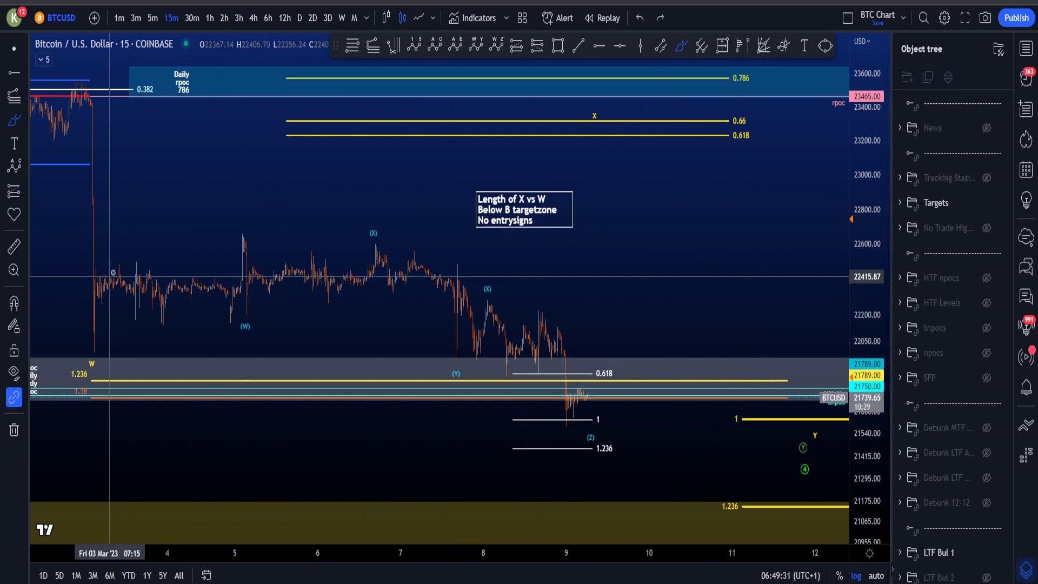
Step: Brush two roughly horizontal range boundaries, one through the highs near (X) and one along the yellow W low
{"action": "left_click_drag", "start_coordinate": [97, 251], "coordinate": [720, 250]}
{"action": "left_click_drag", "start_coordinate": [95, 343], "coordinate": [746, 315]}
{"action": "key", "text": "ctrl+z"}
{"action": "left_click_drag", "start_coordinate": [94, 356], "coordinate": [778, 354]}
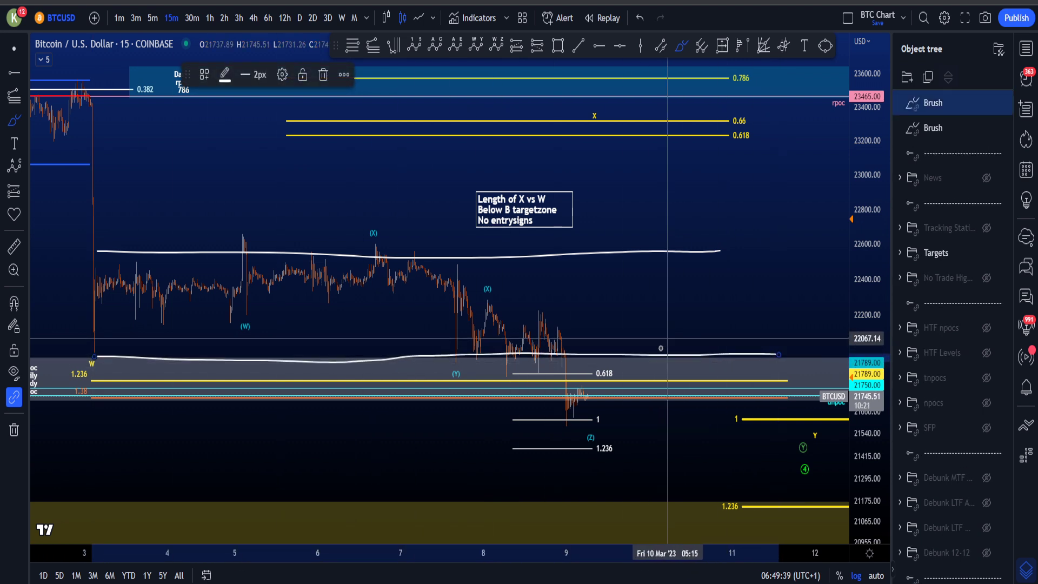
Step: Brush a projected rise from (Z) to about 22,700 with a pullback and circle the yellow X target area, removing these strokes
{"action": "mouse_move", "coordinate": [555, 358]}
{"action": "left_mouse_down"}
{"action": "mouse_move", "coordinate": [563, 424]}
{"action": "mouse_move", "coordinate": [614, 417]}
{"action": "mouse_move", "coordinate": [630, 352]}
{"action": "left_mouse_up"}
{"action": "key", "text": "ctrl+z"}
{"action": "mouse_move", "coordinate": [592, 415]}
{"action": "left_mouse_down"}
{"action": "mouse_move", "coordinate": [632, 329]}
{"action": "mouse_move", "coordinate": [646, 346]}
{"action": "mouse_move", "coordinate": [684, 233]}
{"action": "mouse_move", "coordinate": [739, 414]}
{"action": "left_mouse_up"}
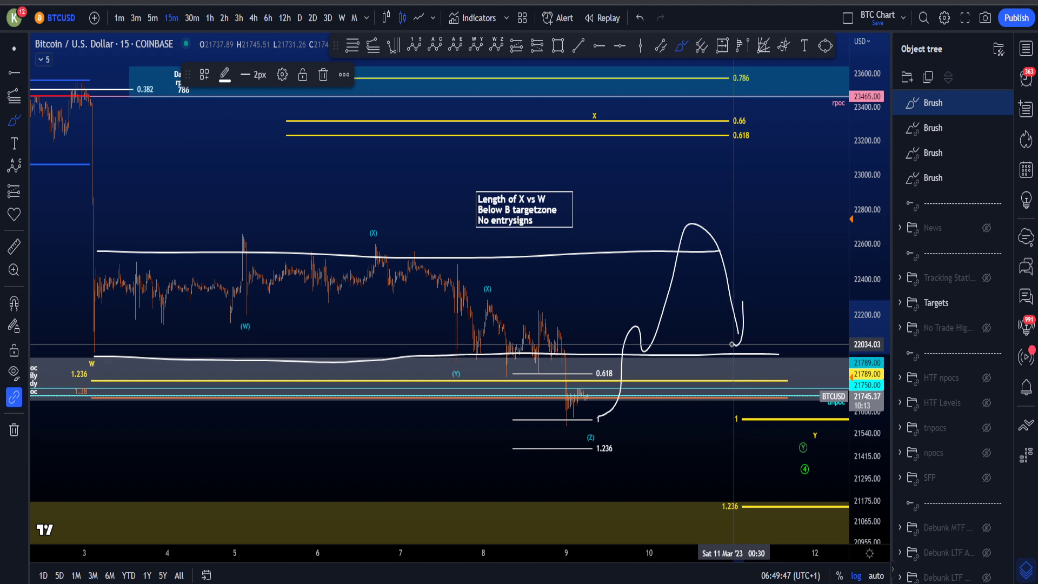
{"action": "key", "text": "ctrl+z"}
{"action": "left_click_drag", "start_coordinate": [636, 69], "coordinate": [609, 86]}
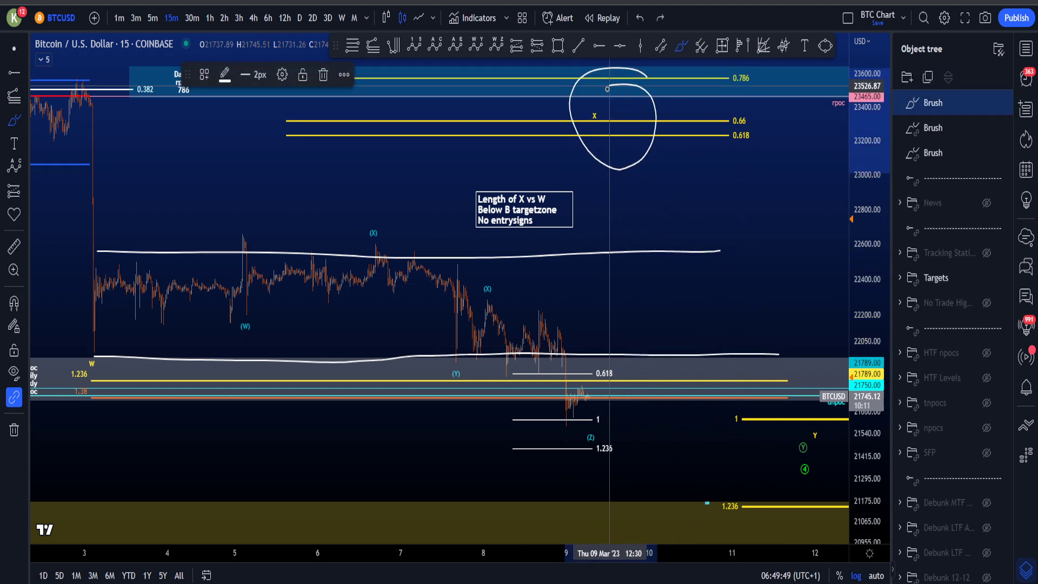
{"action": "key", "text": "ctrl+z"}
{"action": "left_click", "coordinate": [8, 61]}
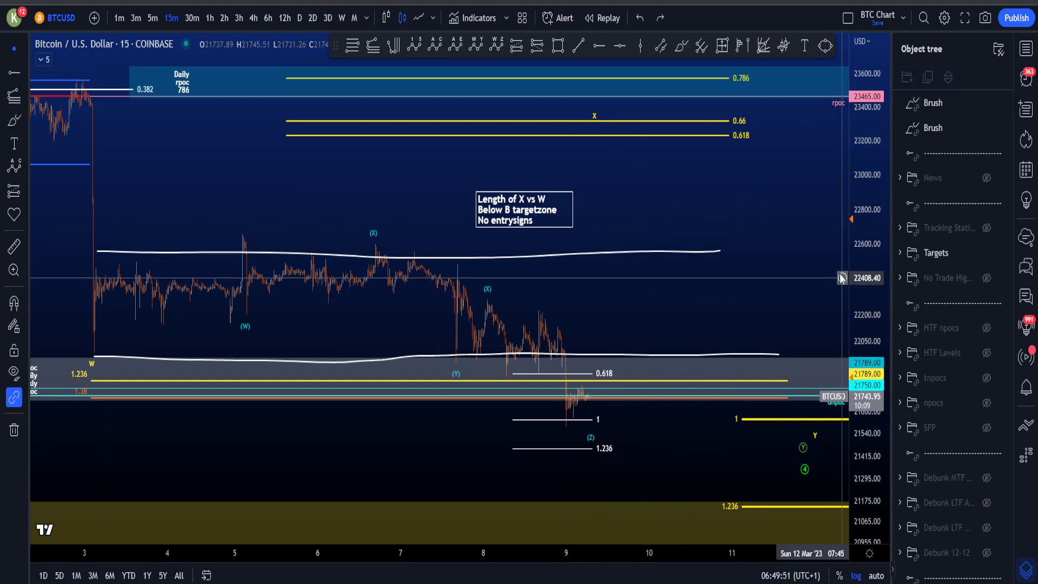
Step: Hide the LTF Bul 1 drawings and show the LTF Bul 2 count on the chart
{"action": "left_click_drag", "start_coordinate": [811, 273], "coordinate": [764, 276]}
{"action": "scroll", "coordinate": [767, 271], "scroll_direction": "down", "scroll_amount": 2}
{"action": "left_click_drag", "start_coordinate": [852, 251], "coordinate": [852, 287]}
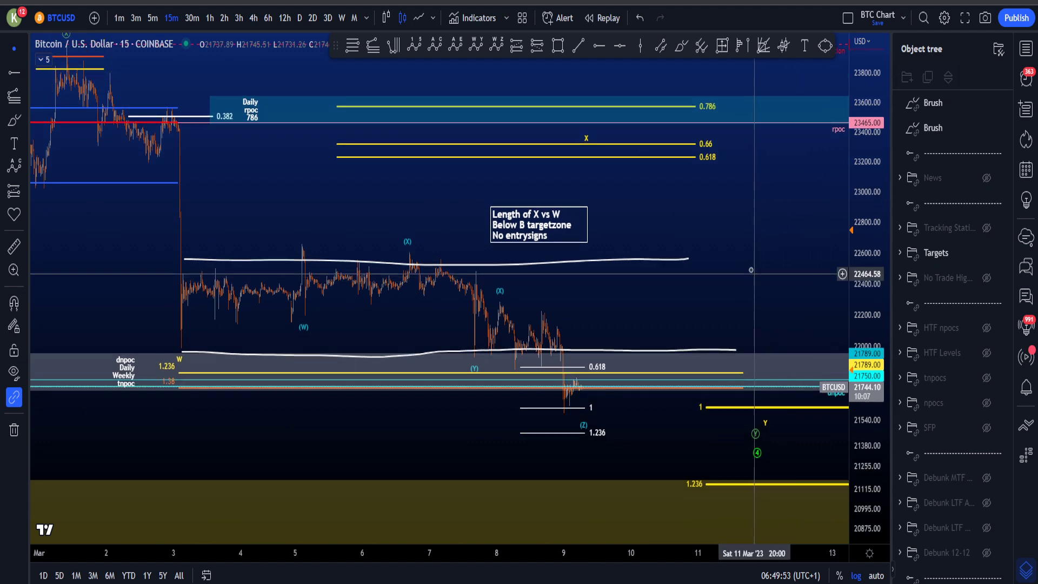
{"action": "left_click_drag", "start_coordinate": [753, 271], "coordinate": [769, 249]}
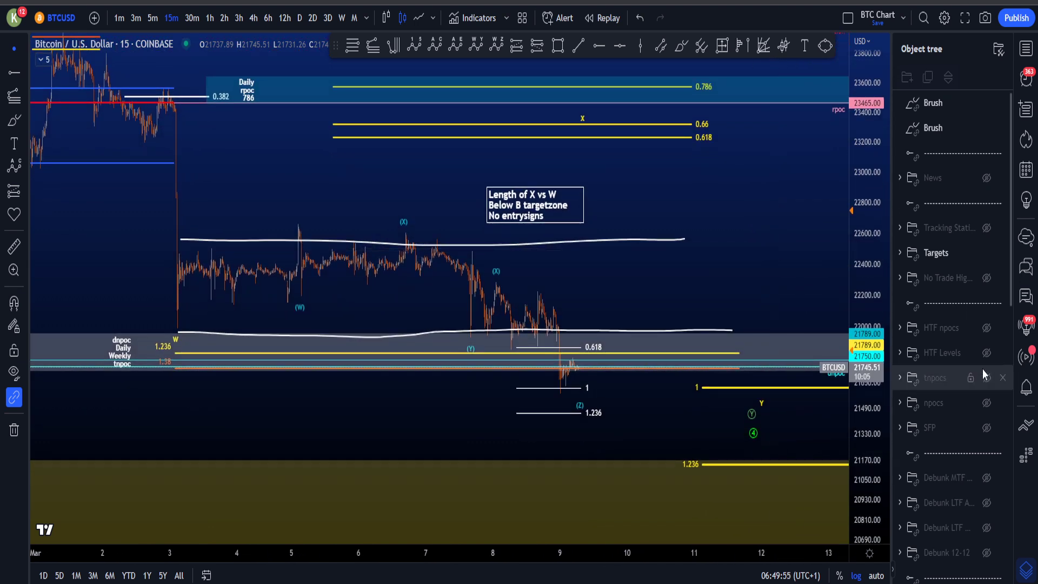
{"action": "left_click_drag", "start_coordinate": [746, 238], "coordinate": [710, 218]}
{"action": "scroll", "coordinate": [955, 301], "scroll_direction": "down", "scroll_amount": 6}
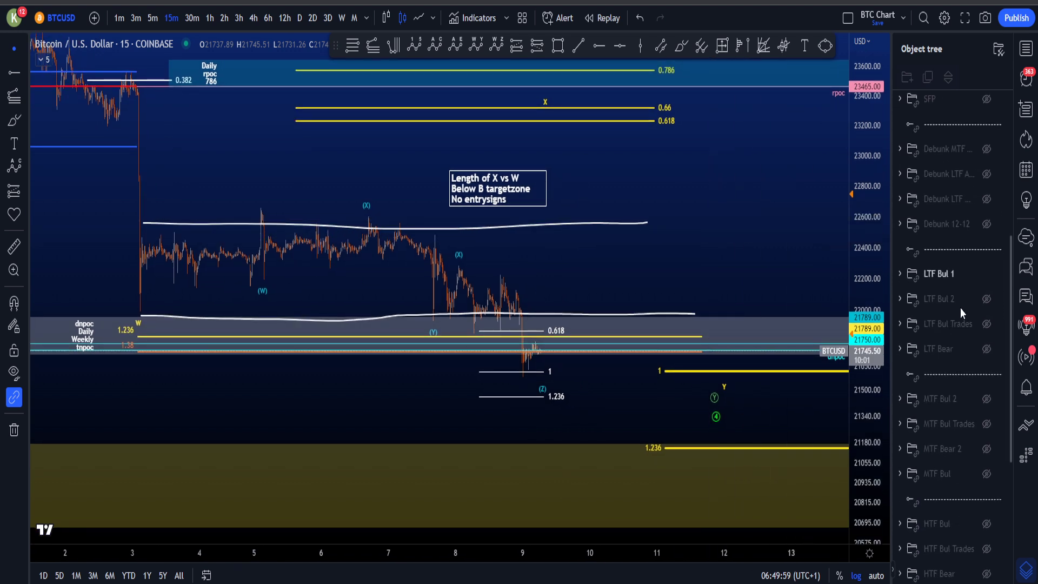
{"action": "left_click", "coordinate": [987, 276]}
{"action": "left_click", "coordinate": [988, 299]}
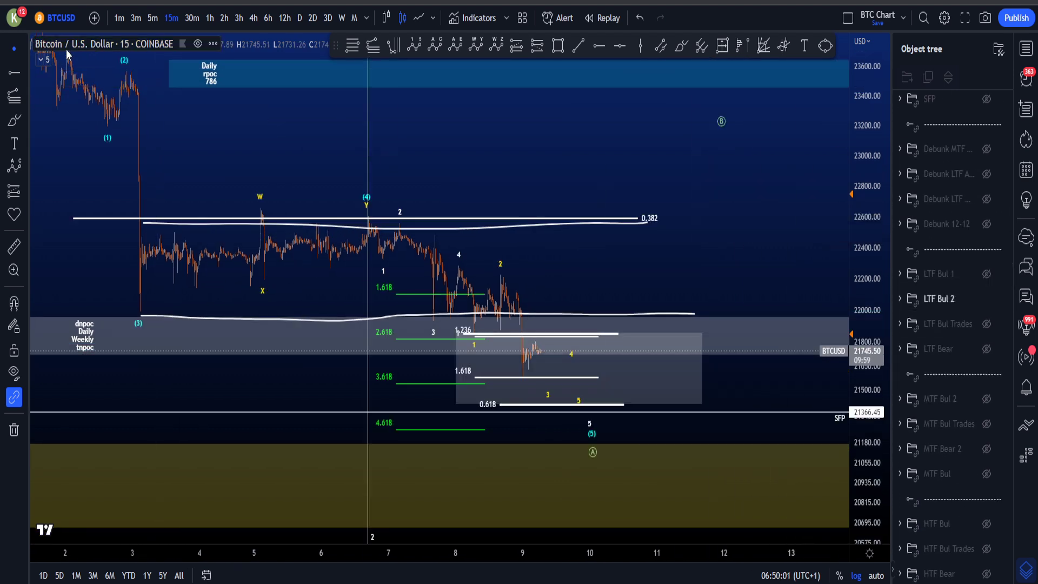
Step: Delete both white brushed range boundaries, the one near the 0.382 level and the one along the (3) low
{"action": "left_click_drag", "start_coordinate": [629, 205], "coordinate": [640, 246]}
{"action": "left_click_drag", "start_coordinate": [878, 216], "coordinate": [879, 262]}
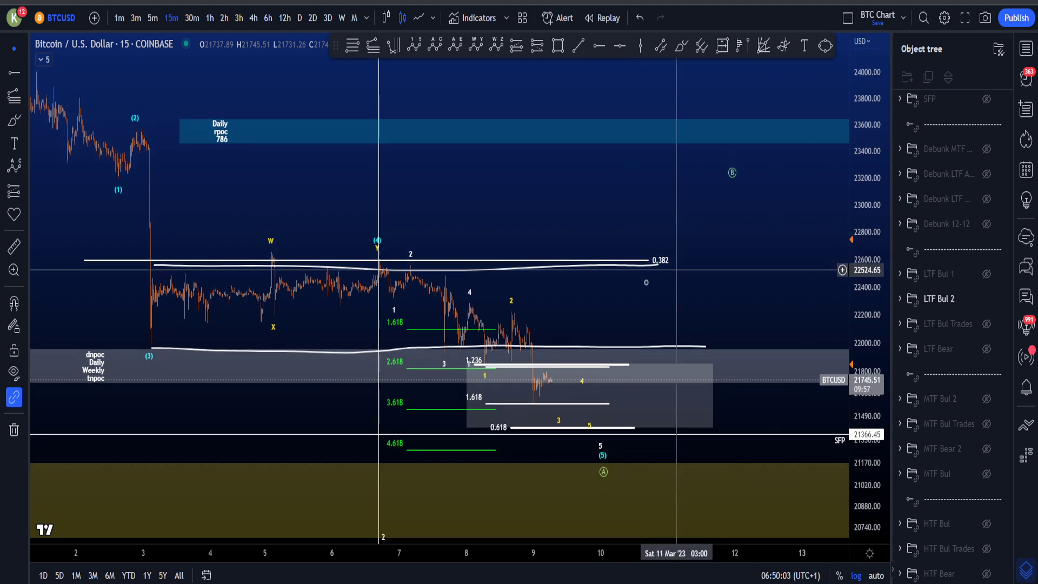
{"action": "left_click", "coordinate": [519, 274]}
{"action": "key", "text": "Delete"}
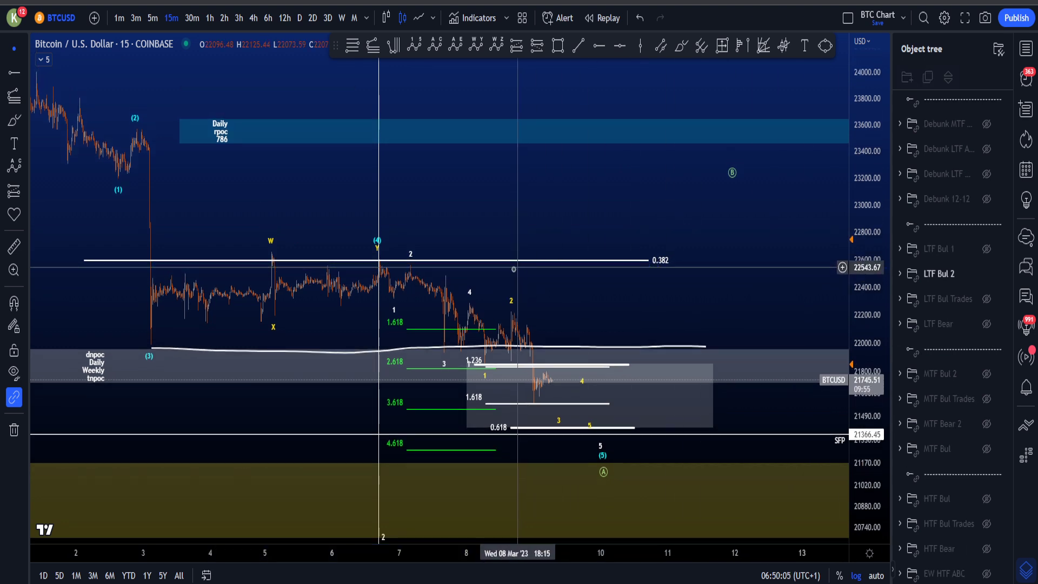
{"action": "left_click_drag", "start_coordinate": [880, 217], "coordinate": [864, 241]}
{"action": "scroll", "coordinate": [743, 280], "scroll_direction": "down", "scroll_amount": 2}
{"action": "scroll", "coordinate": [743, 281], "scroll_direction": "down", "scroll_amount": 3}
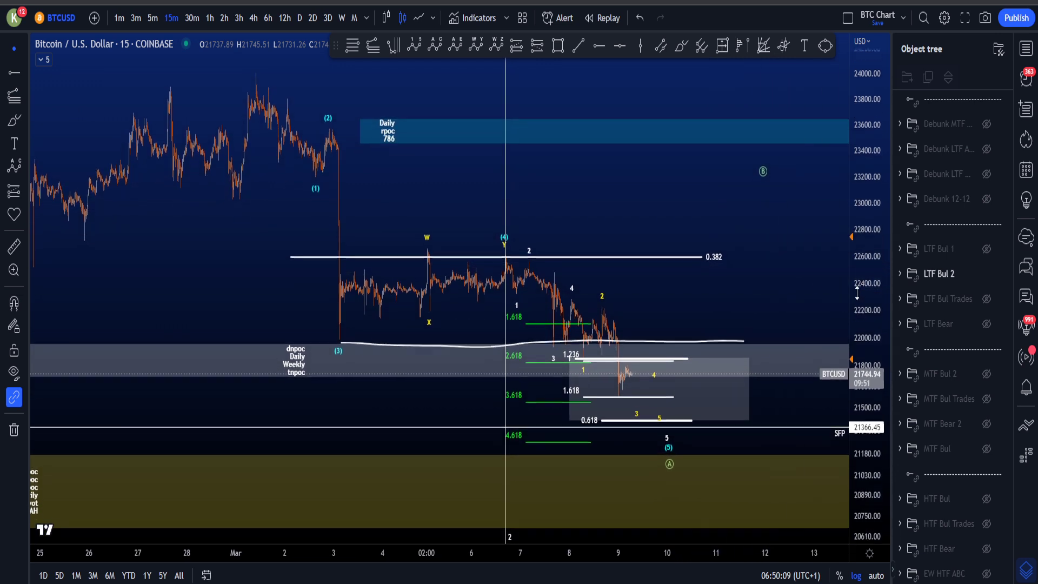
{"action": "scroll", "coordinate": [772, 273], "scroll_direction": "up", "scroll_amount": 2}
{"action": "scroll", "coordinate": [774, 284], "scroll_direction": "down", "scroll_amount": 3}
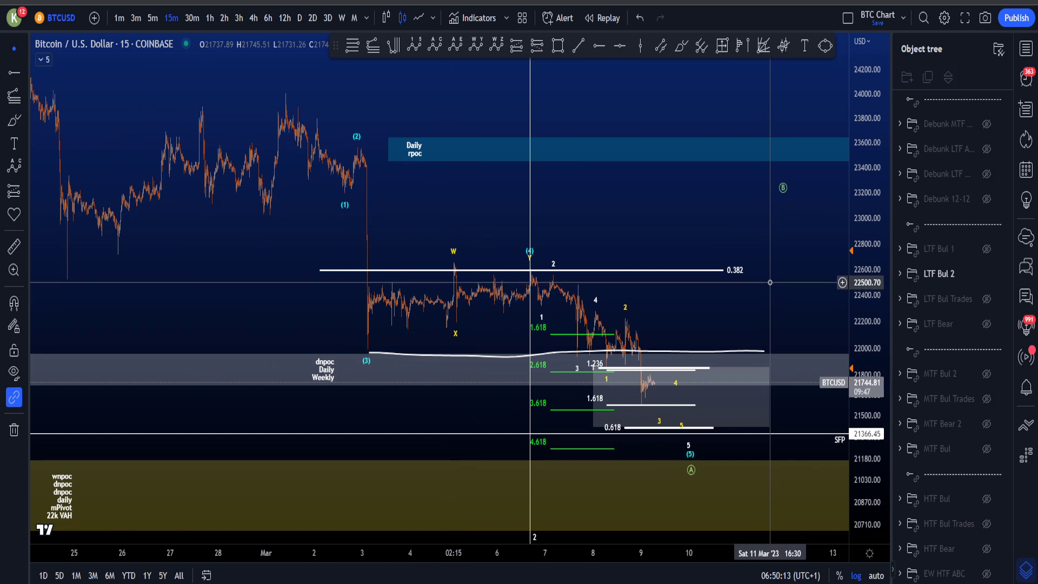
{"action": "scroll", "coordinate": [978, 171], "scroll_direction": "up", "scroll_amount": 5}
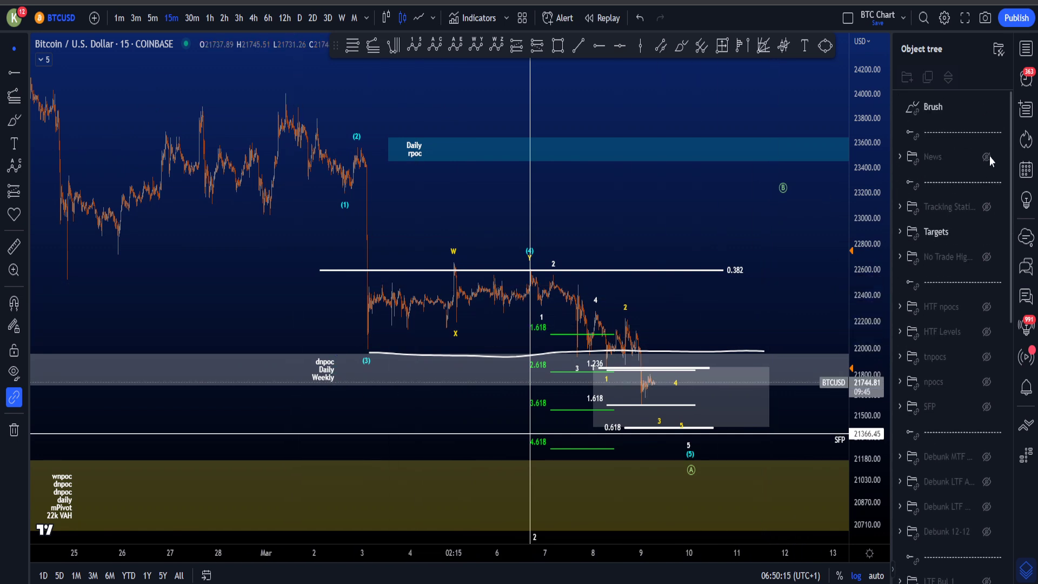
{"action": "left_click", "coordinate": [1003, 106]}
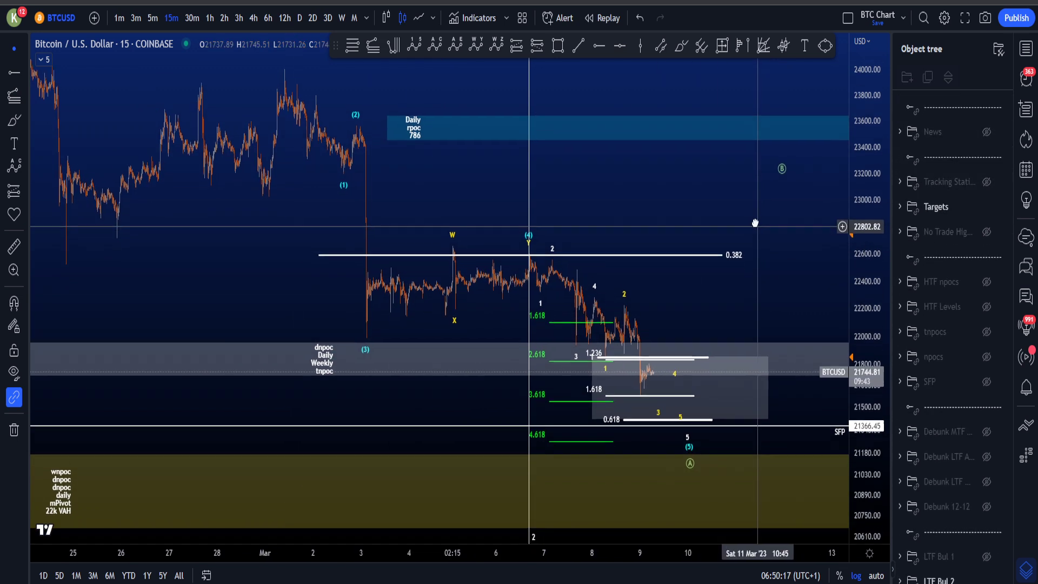
Step: Brush short strokes over the start of the decline from the 1 March high, undoing each one
{"action": "left_click_drag", "start_coordinate": [758, 227], "coordinate": [752, 213]}
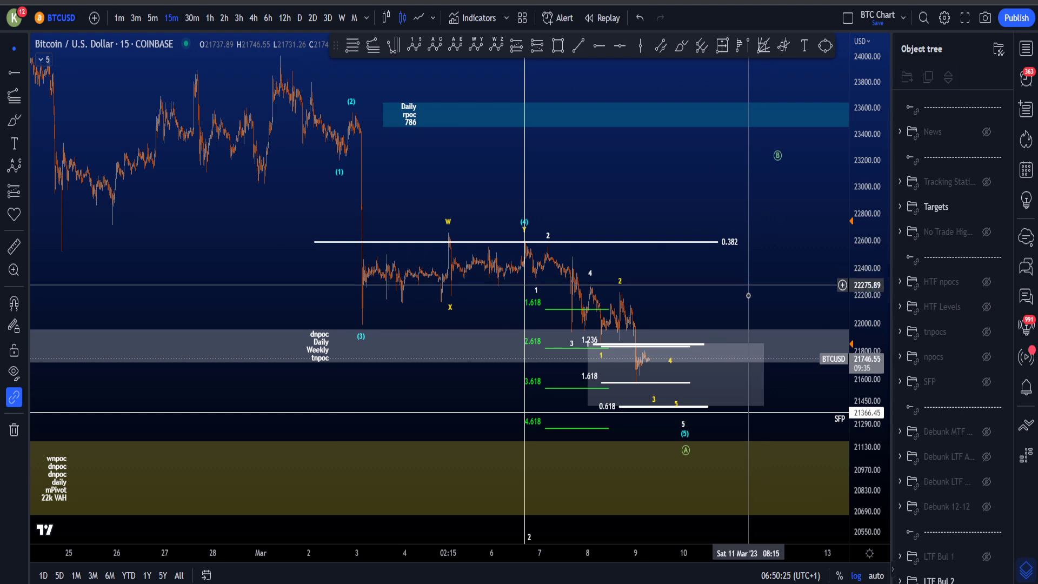
{"action": "scroll", "coordinate": [747, 285], "scroll_direction": "up", "scroll_amount": 3}
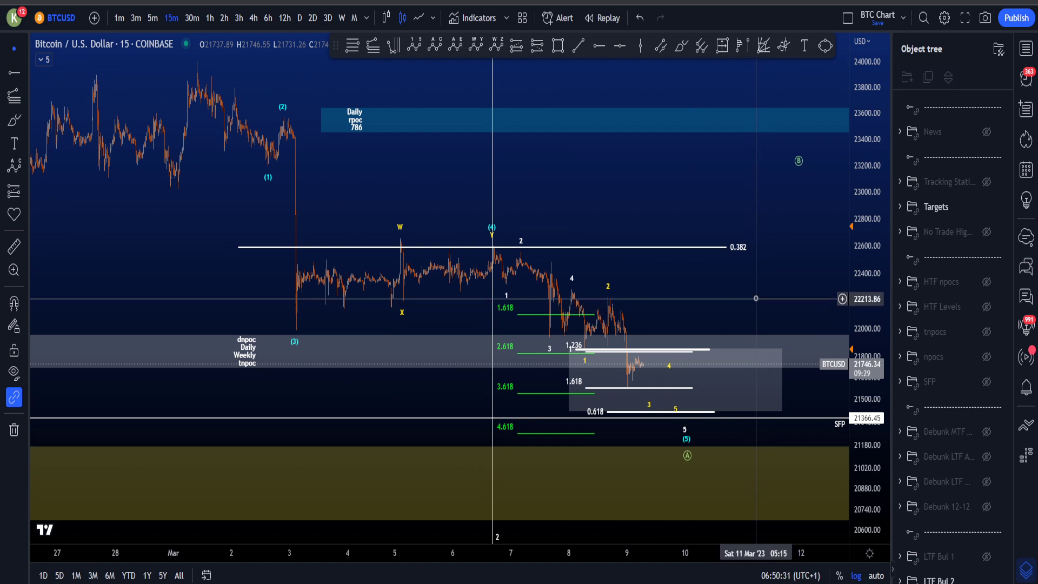
{"action": "left_click_drag", "start_coordinate": [778, 297], "coordinate": [759, 317]}
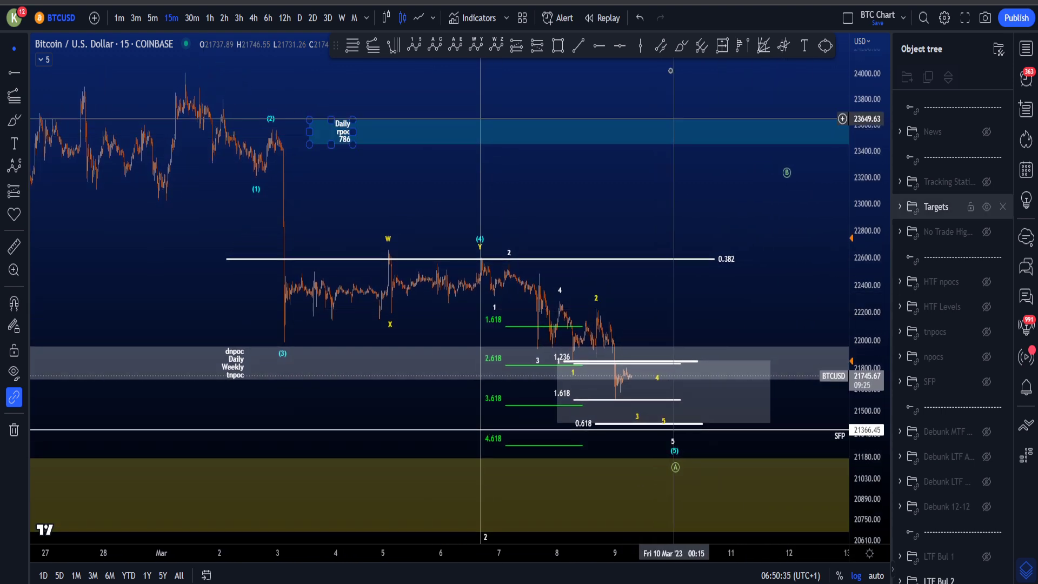
{"action": "left_click_drag", "start_coordinate": [200, 111], "coordinate": [242, 191]}
{"action": "key", "text": "ctrl+z"}
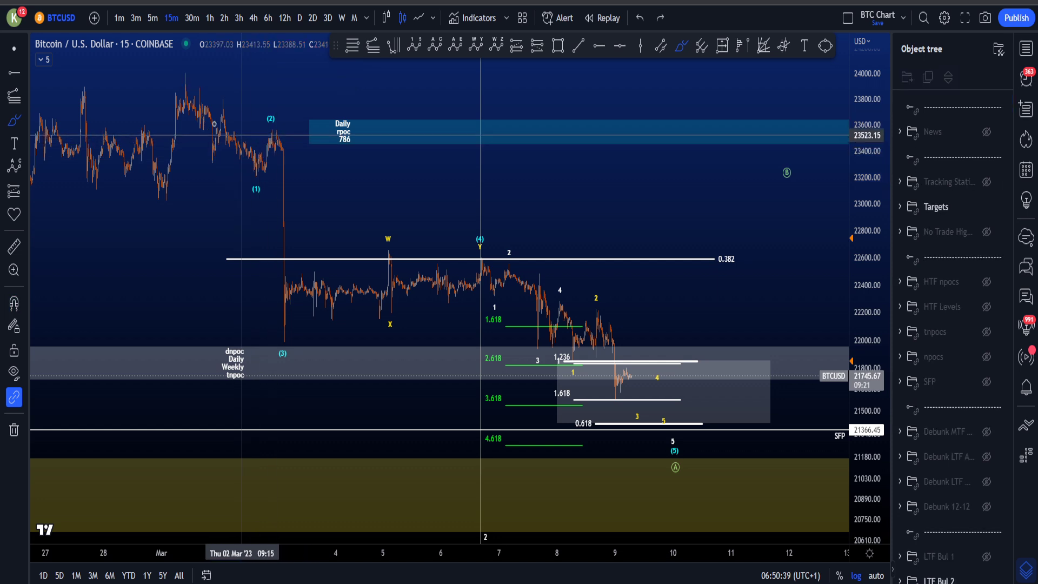
{"action": "left_click_drag", "start_coordinate": [177, 98], "coordinate": [191, 97]}
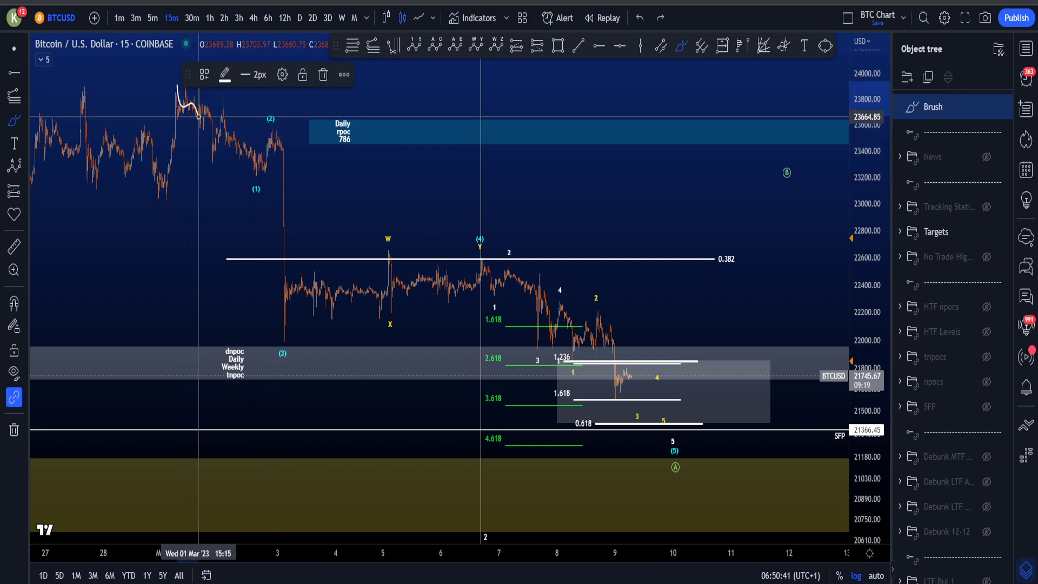
{"action": "key", "text": "ctrl+z"}
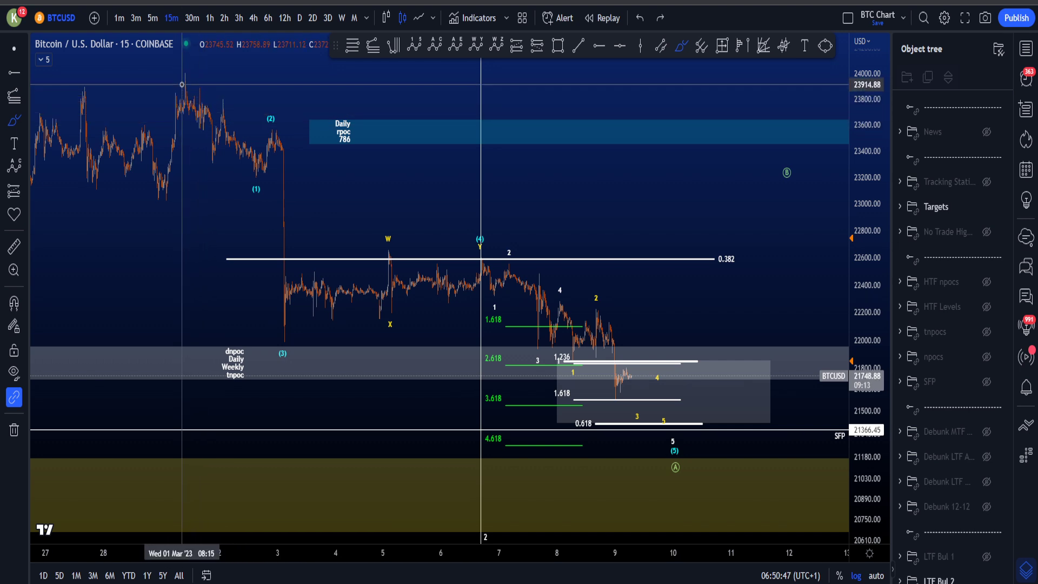
Step: Brush the decline from the 1 March high towards (1) and the drop from (2) to (3), undoing all strokes
{"action": "left_click_drag", "start_coordinate": [182, 85], "coordinate": [187, 115]}
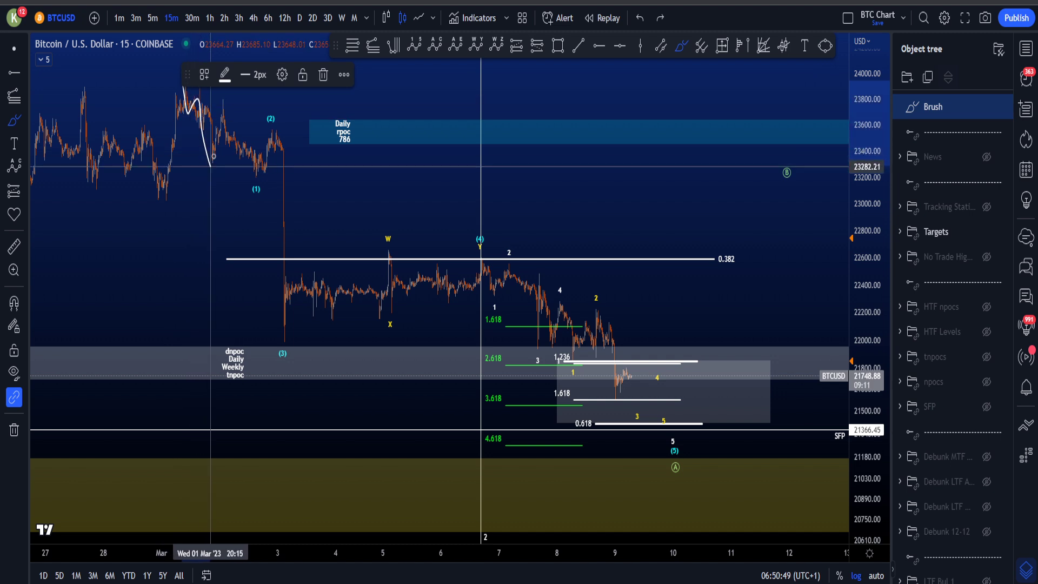
{"action": "mouse_move", "coordinate": [262, 173]}
{"action": "left_mouse_down"}
{"action": "mouse_move", "coordinate": [230, 191]}
{"action": "mouse_move", "coordinate": [275, 121]}
{"action": "mouse_move", "coordinate": [286, 341]}
{"action": "mouse_move", "coordinate": [312, 341]}
{"action": "mouse_move", "coordinate": [489, 240]}
{"action": "mouse_move", "coordinate": [292, 336]}
{"action": "mouse_move", "coordinate": [303, 321]}
{"action": "left_mouse_up"}
{"action": "key", "text": "ctrl+z"}
{"action": "key", "text": "ctrl+z"}
{"action": "key", "text": "ctrl+z"}
{"action": "key", "text": "ctrl+z"}
{"action": "key", "text": "ctrl+z"}
Step: Circle the move between (1) and (2) and brush a curve along the drop into (3), undoing each stroke
{"action": "scroll", "coordinate": [458, 281], "scroll_direction": "up", "scroll_amount": 2}
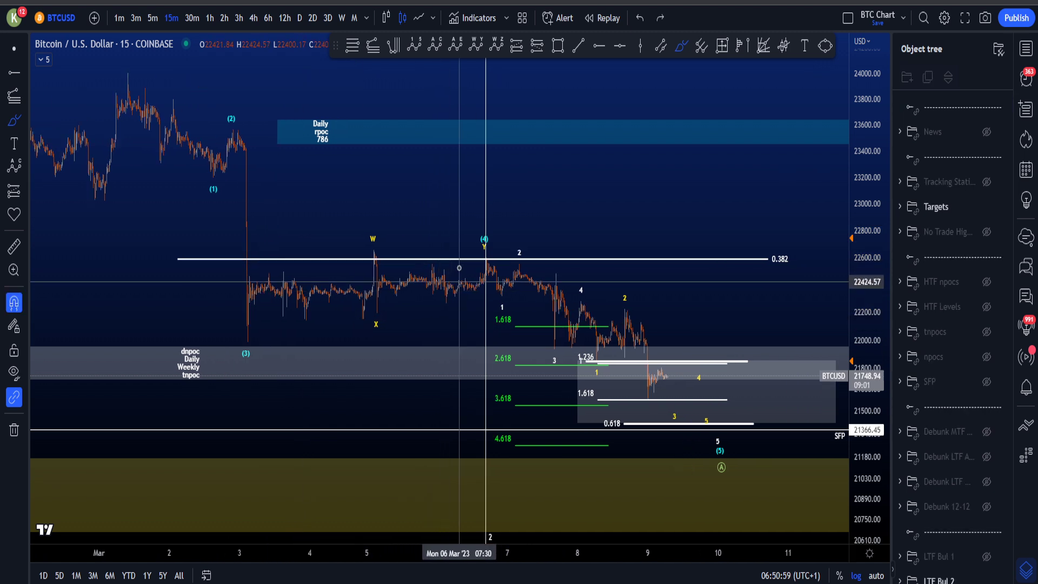
{"action": "mouse_move", "coordinate": [158, 175]}
{"action": "left_mouse_down"}
{"action": "mouse_move", "coordinate": [197, 144]}
{"action": "mouse_move", "coordinate": [161, 178]}
{"action": "left_mouse_up"}
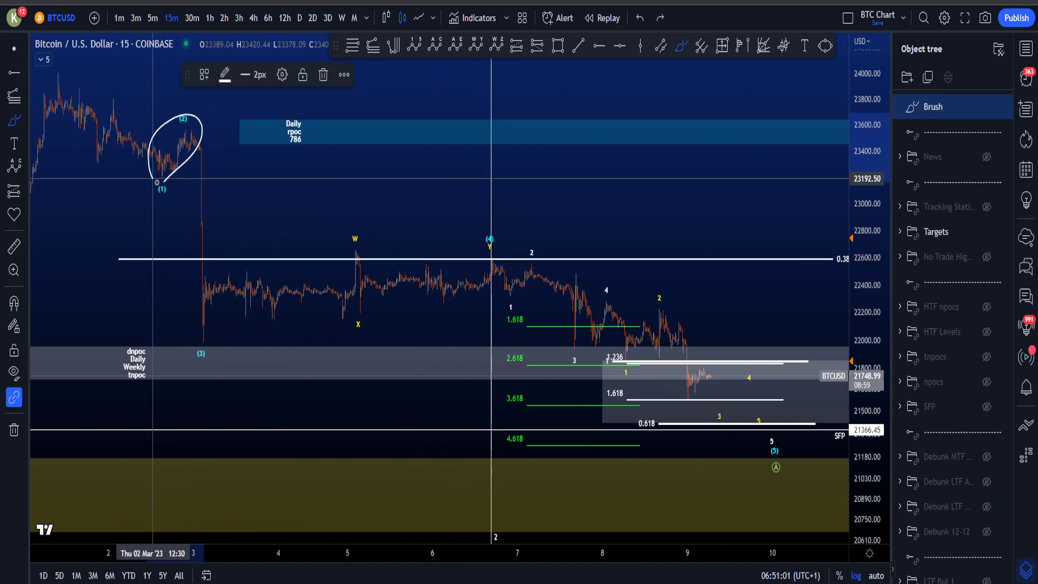
{"action": "key", "text": "ctrl+z"}
{"action": "mouse_move", "coordinate": [223, 255]}
{"action": "left_mouse_down"}
{"action": "mouse_move", "coordinate": [535, 330]}
{"action": "mouse_move", "coordinate": [227, 273]}
{"action": "left_mouse_up"}
{"action": "key", "text": "ctrl+z"}
{"action": "left_click_drag", "start_coordinate": [203, 151], "coordinate": [203, 137]}
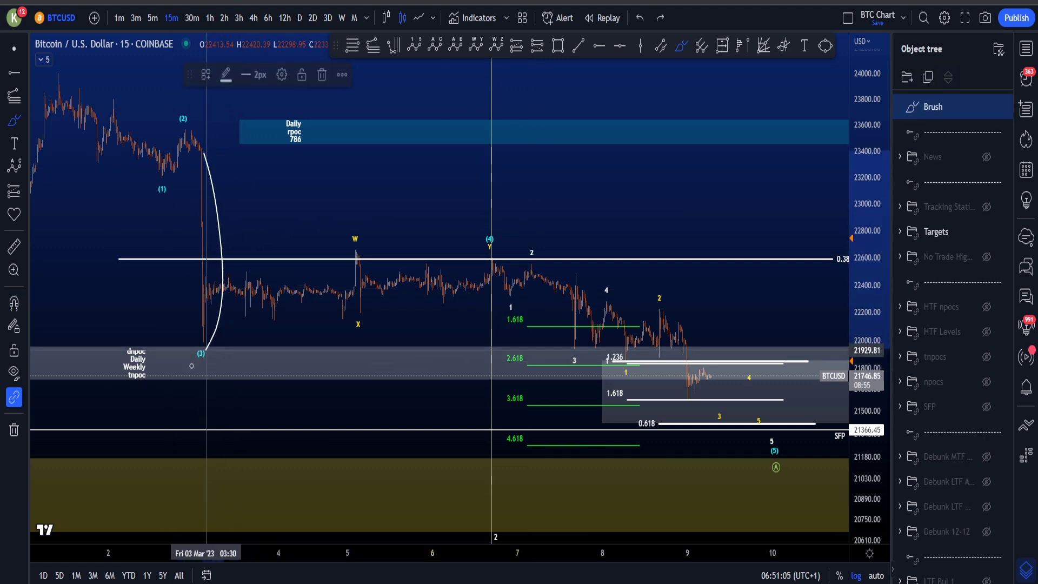
{"action": "key", "text": "ctrl+z"}
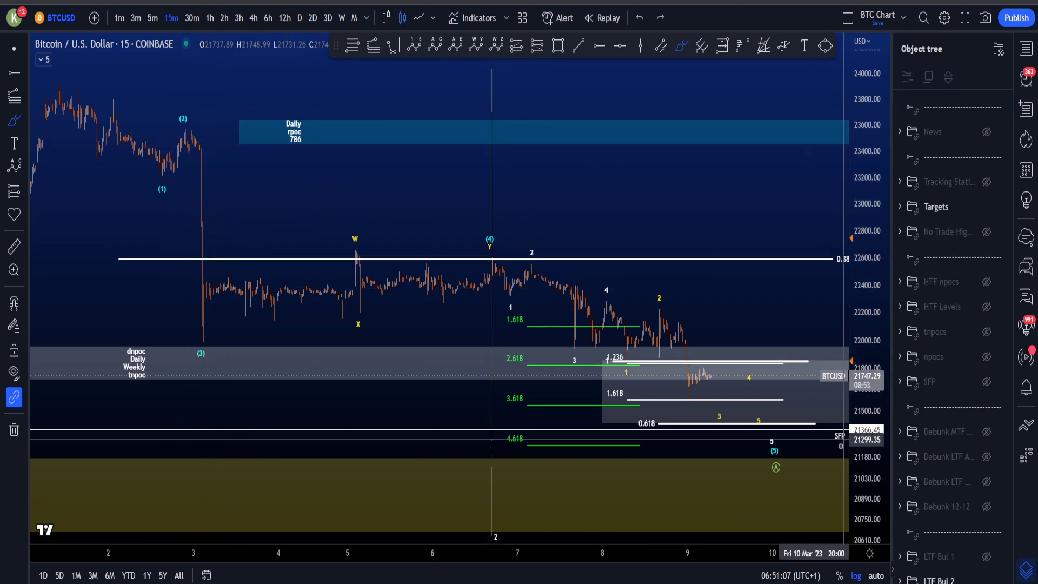
Step: Brush the rise from the (3) low towards the yellow W high, undoing the strokes
{"action": "scroll", "coordinate": [243, 303], "scroll_direction": "up", "scroll_amount": 1}
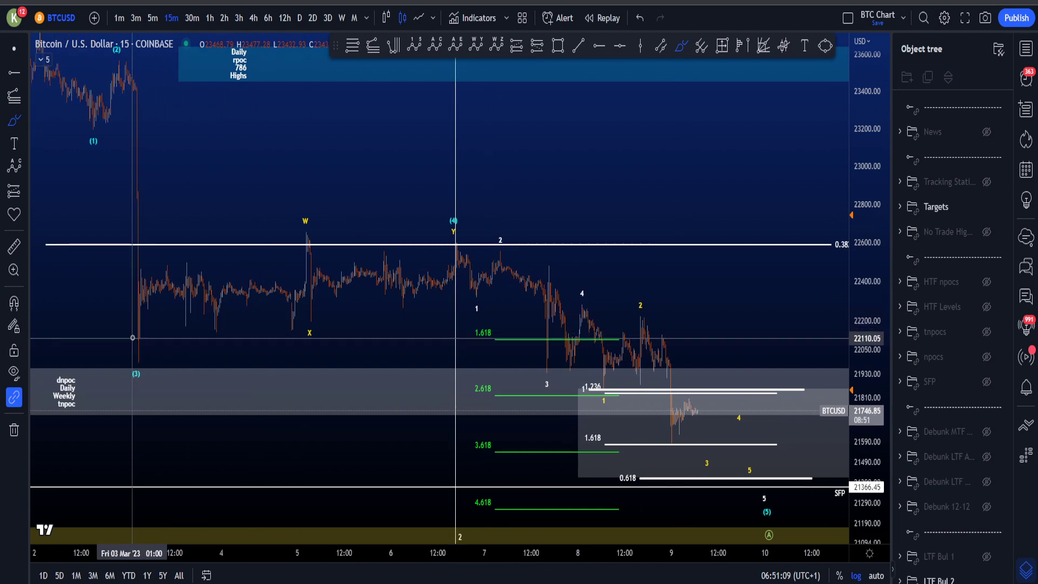
{"action": "left_click_drag", "start_coordinate": [136, 336], "coordinate": [328, 226]}
{"action": "key", "text": "ctrl+z"}
{"action": "key", "text": "ctrl+z"}
{"action": "scroll", "coordinate": [305, 243], "scroll_direction": "up", "scroll_amount": 3}
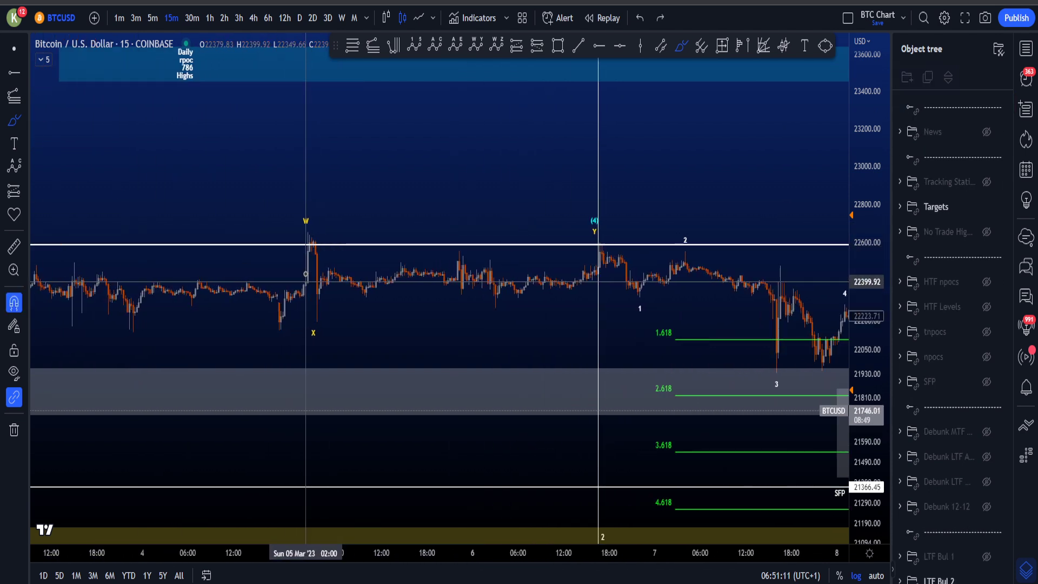
Step: Circle the swing between the yellow W and X with the brush and undo the circle
{"action": "left_click", "coordinate": [12, 47]}
{"action": "mouse_move", "coordinate": [377, 167]}
{"action": "left_mouse_down"}
{"action": "mouse_move", "coordinate": [395, 149]}
{"action": "mouse_move", "coordinate": [503, 154]}
{"action": "left_mouse_up"}
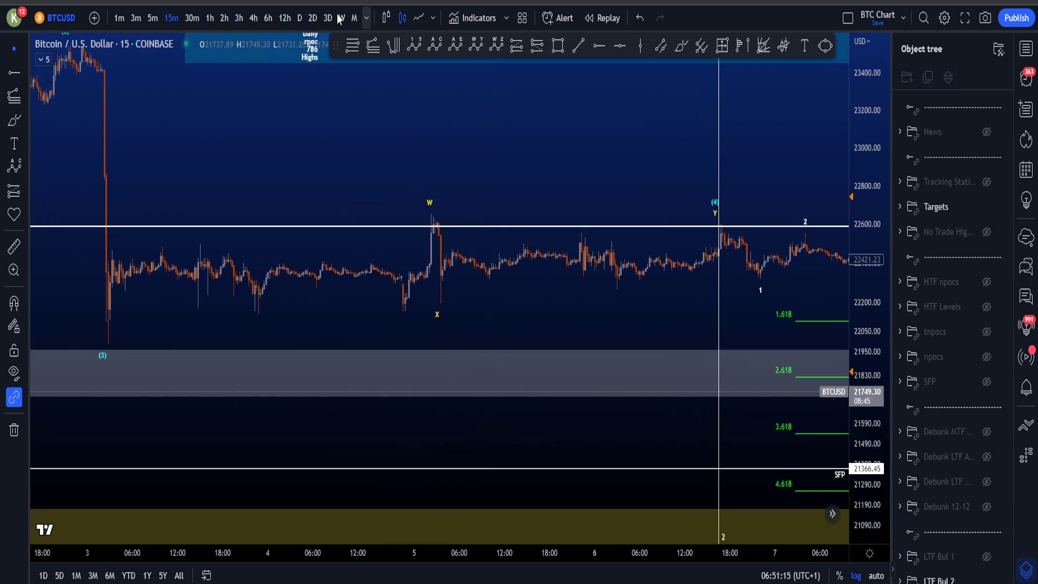
{"action": "left_click", "coordinate": [677, 49]}
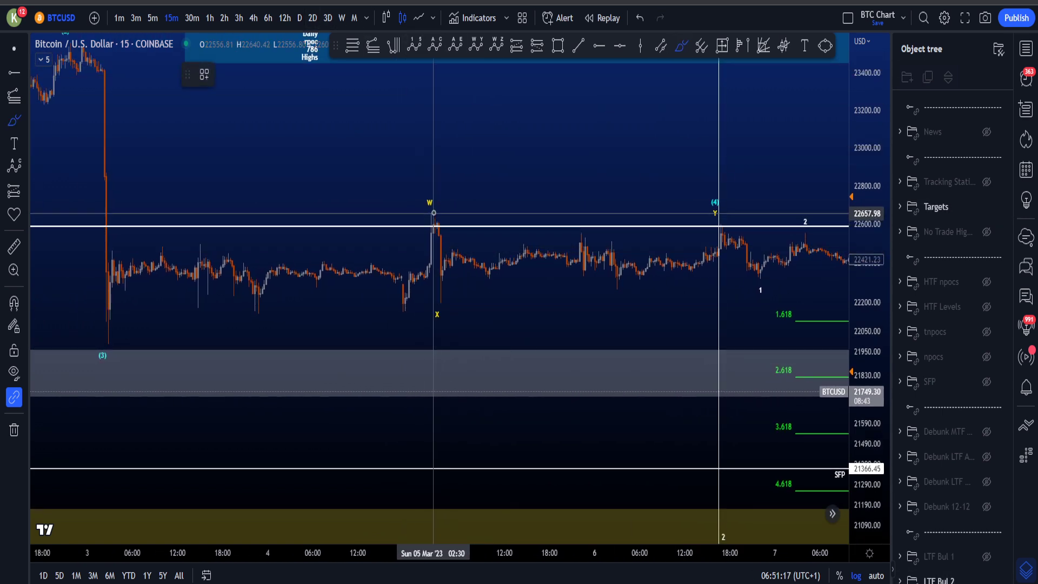
{"action": "left_click_drag", "start_coordinate": [434, 212], "coordinate": [439, 316]}
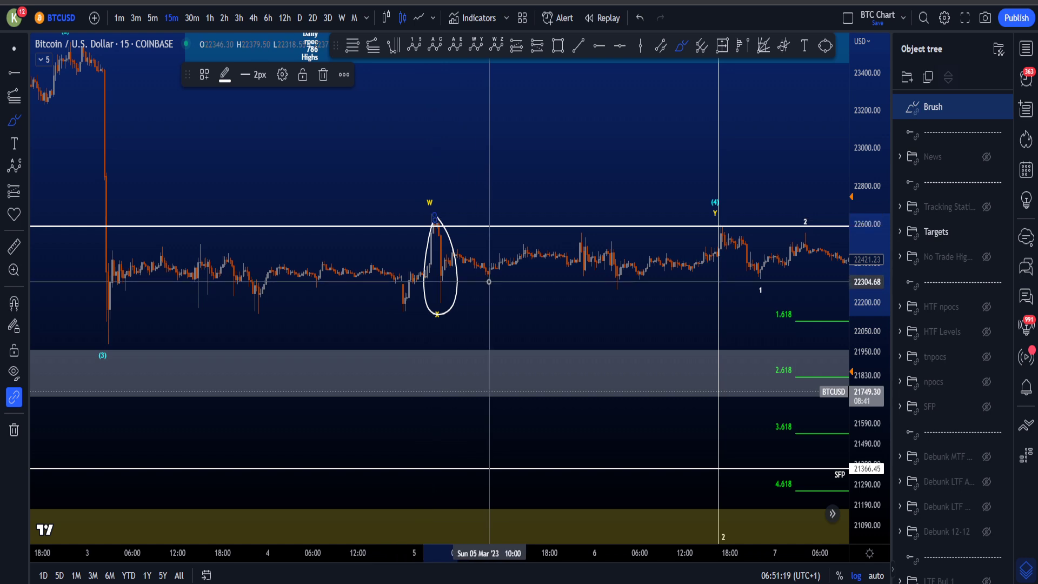
{"action": "key", "text": "ctrl+z"}
Step: Brush the path from (3) up to (4) and circle the W to X swing again, undoing all strokes
{"action": "mouse_move", "coordinate": [110, 297]}
{"action": "left_mouse_down"}
{"action": "mouse_move", "coordinate": [404, 213]}
{"action": "mouse_move", "coordinate": [708, 215]}
{"action": "left_mouse_up"}
{"action": "key", "text": "ctrl+z"}
{"action": "key", "text": "ctrl+z"}
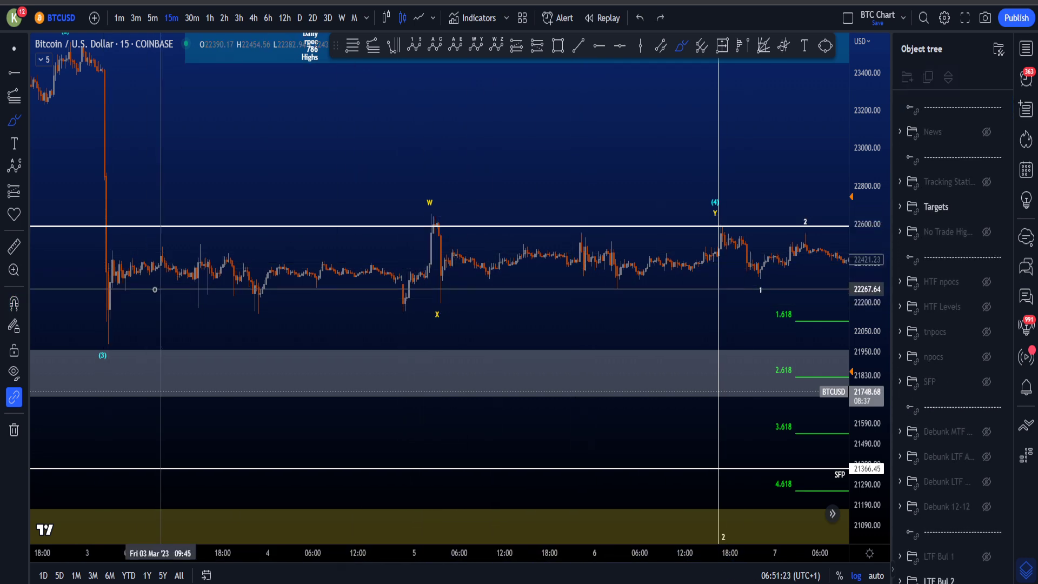
{"action": "mouse_move", "coordinate": [107, 314]}
{"action": "left_mouse_down"}
{"action": "mouse_move", "coordinate": [195, 242]}
{"action": "mouse_move", "coordinate": [266, 303]}
{"action": "mouse_move", "coordinate": [406, 248]}
{"action": "mouse_move", "coordinate": [433, 209]}
{"action": "mouse_move", "coordinate": [454, 249]}
{"action": "mouse_move", "coordinate": [426, 309]}
{"action": "left_mouse_up"}
{"action": "key", "text": "ctrl+z"}
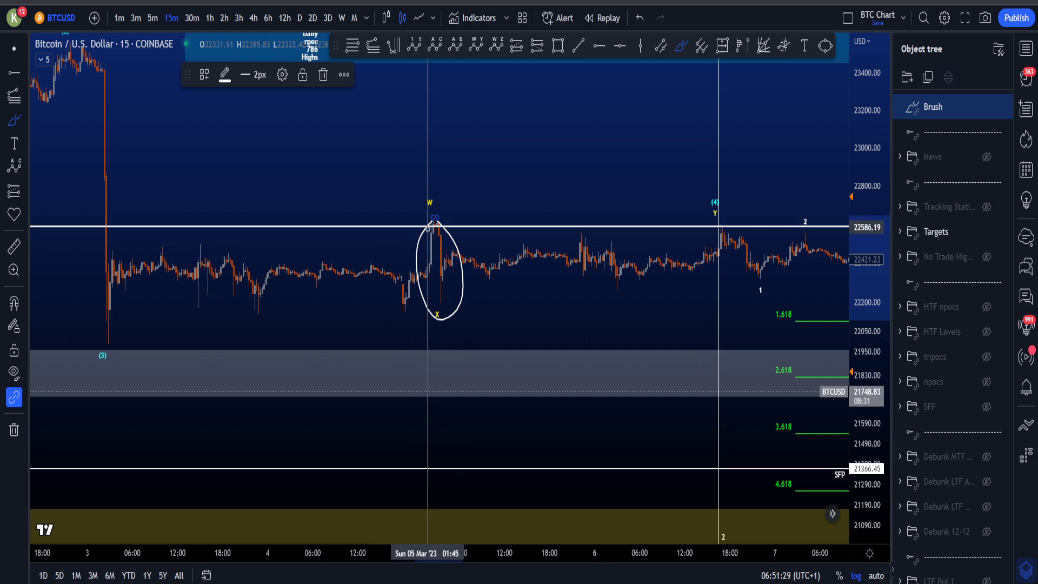
{"action": "key", "text": "ctrl+z"}
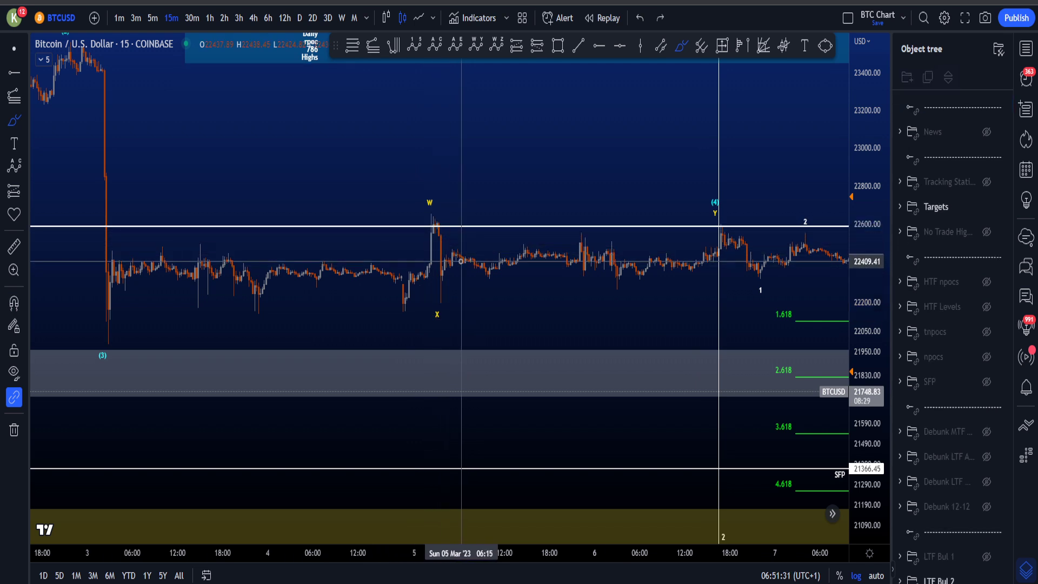
Step: Brush the legs from (3) to W and from X to Y, undo the strokes and leave the Brush tool
{"action": "mouse_move", "coordinate": [441, 298]}
{"action": "left_mouse_down"}
{"action": "mouse_move", "coordinate": [557, 243]}
{"action": "mouse_move", "coordinate": [628, 278]}
{"action": "mouse_move", "coordinate": [730, 226]}
{"action": "left_mouse_up"}
{"action": "key", "text": "ctrl+z"}
{"action": "left_click_drag", "start_coordinate": [108, 322], "coordinate": [444, 189]}
{"action": "left_click_drag", "start_coordinate": [500, 291], "coordinate": [706, 226]}
{"action": "key", "text": "ctrl+z"}
{"action": "left_click", "coordinate": [14, 49]}
Step: Brush the descent from the cyan (4) high through white waves 1, 2 and 3 towards 4, undoing the strokes
{"action": "left_click_drag", "start_coordinate": [655, 316], "coordinate": [382, 304]}
{"action": "scroll", "coordinate": [393, 303], "scroll_direction": "down", "scroll_amount": 5}
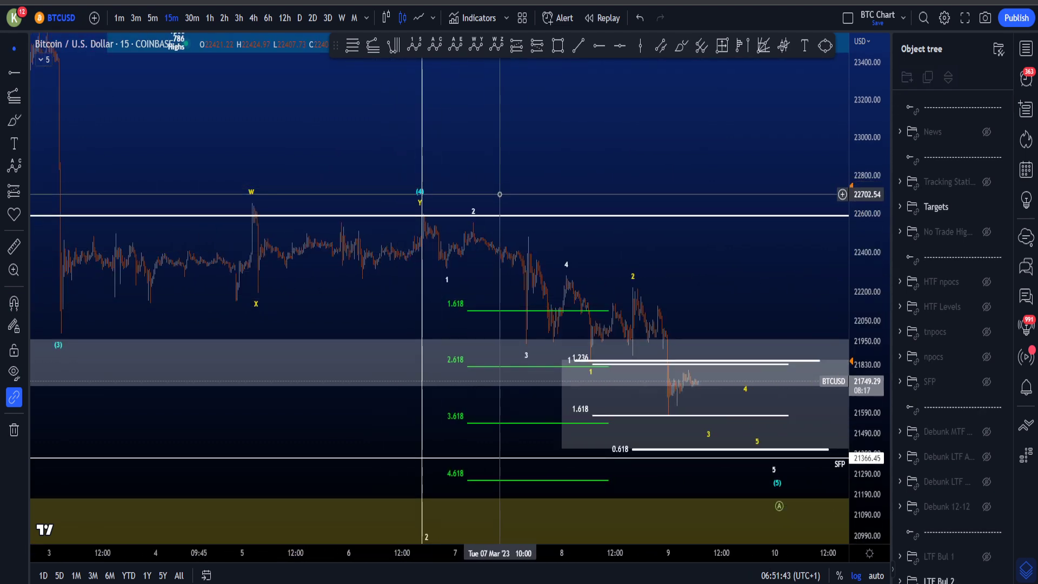
{"action": "left_click_drag", "start_coordinate": [503, 193], "coordinate": [499, 187]}
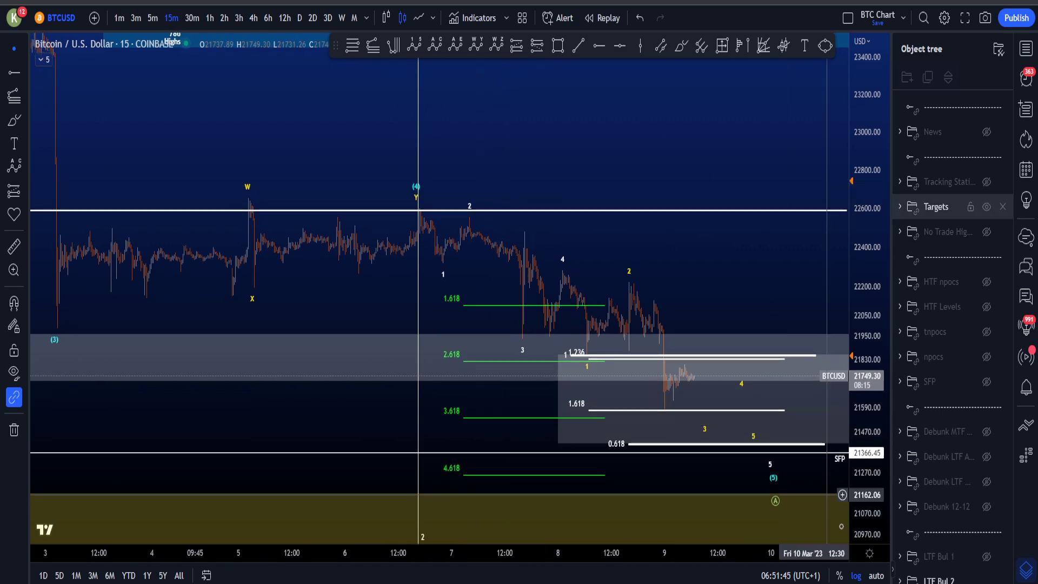
{"action": "left_click_drag", "start_coordinate": [604, 194], "coordinate": [480, 139]}
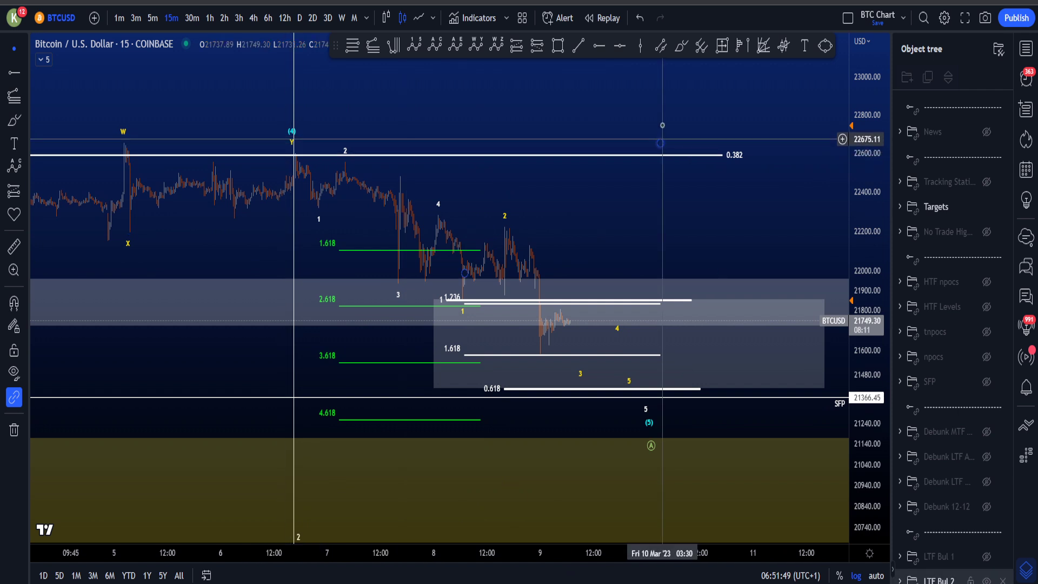
{"action": "left_click_drag", "start_coordinate": [264, 175], "coordinate": [275, 197]}
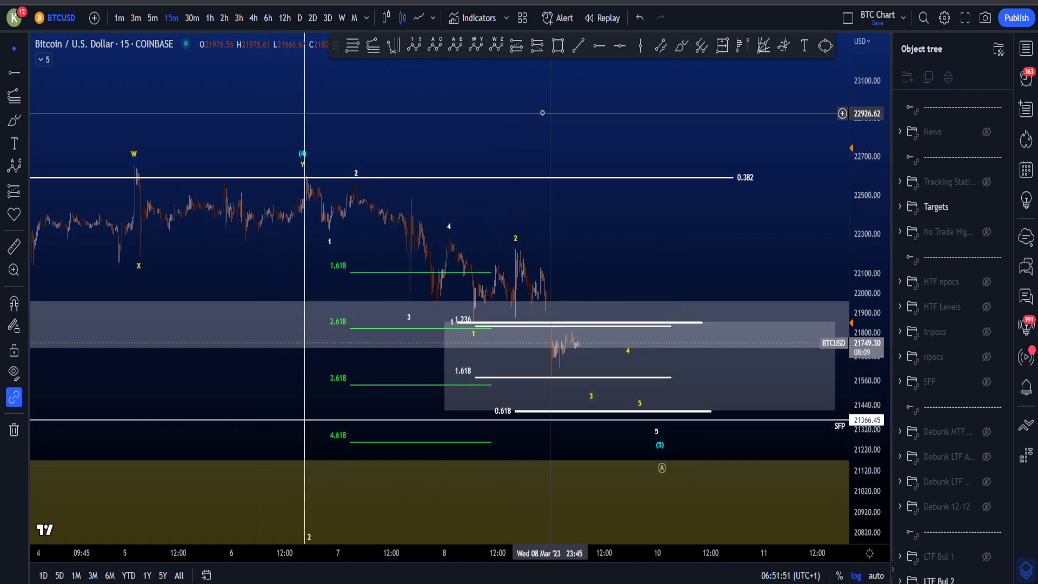
{"action": "left_click_drag", "start_coordinate": [550, 114], "coordinate": [537, 114]}
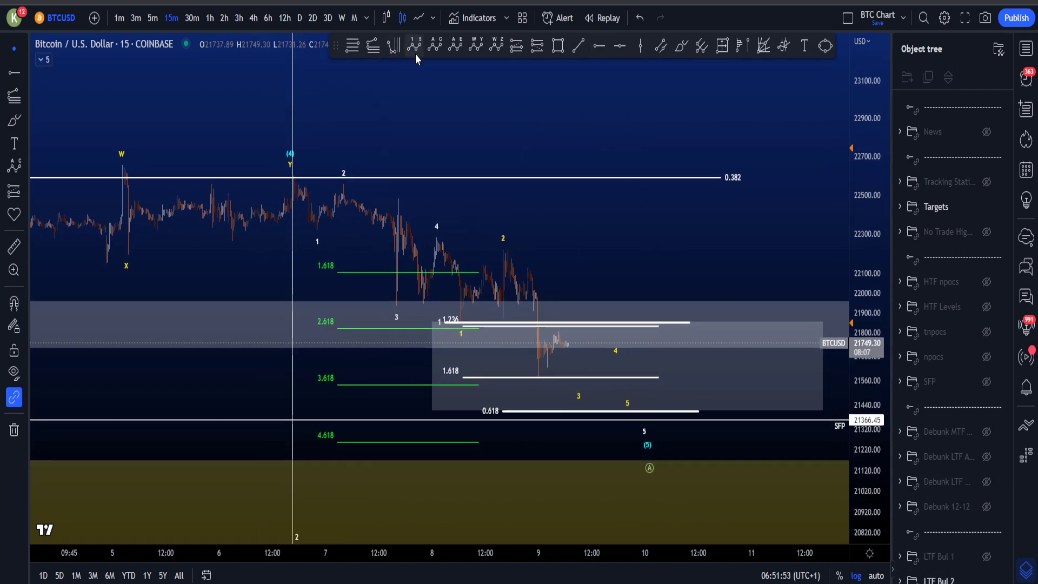
{"action": "mouse_move", "coordinate": [394, 237]}
{"action": "left_mouse_down"}
{"action": "mouse_move", "coordinate": [529, 304]}
{"action": "mouse_move", "coordinate": [410, 239]}
{"action": "left_mouse_up"}
{"action": "key", "text": "ctrl+z"}
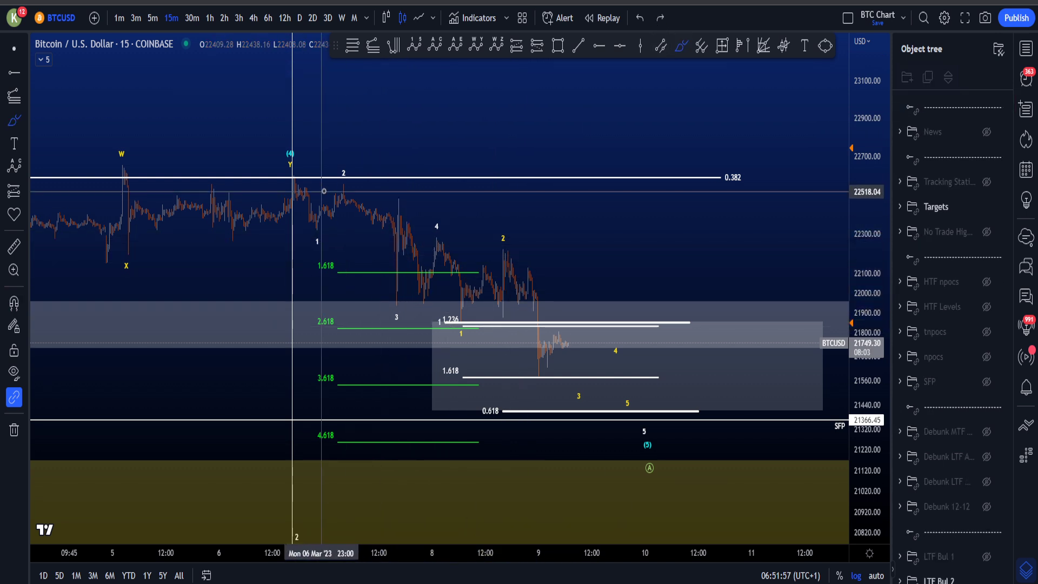
{"action": "mouse_move", "coordinate": [298, 189]}
{"action": "left_mouse_down"}
{"action": "mouse_move", "coordinate": [317, 231]}
{"action": "mouse_move", "coordinate": [345, 185]}
{"action": "mouse_move", "coordinate": [396, 294]}
{"action": "left_mouse_up"}
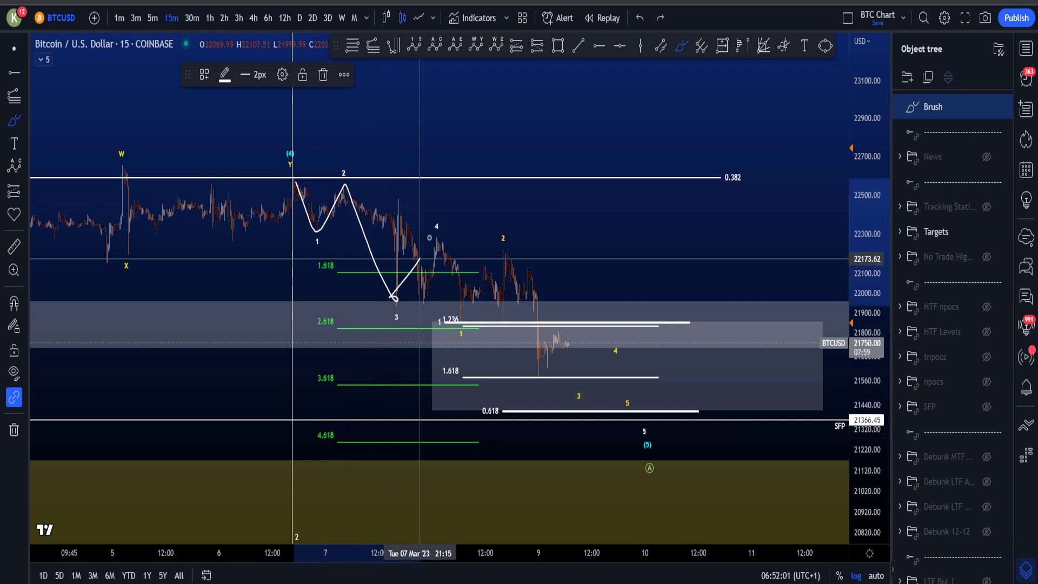
{"action": "key", "text": "ctrl+z"}
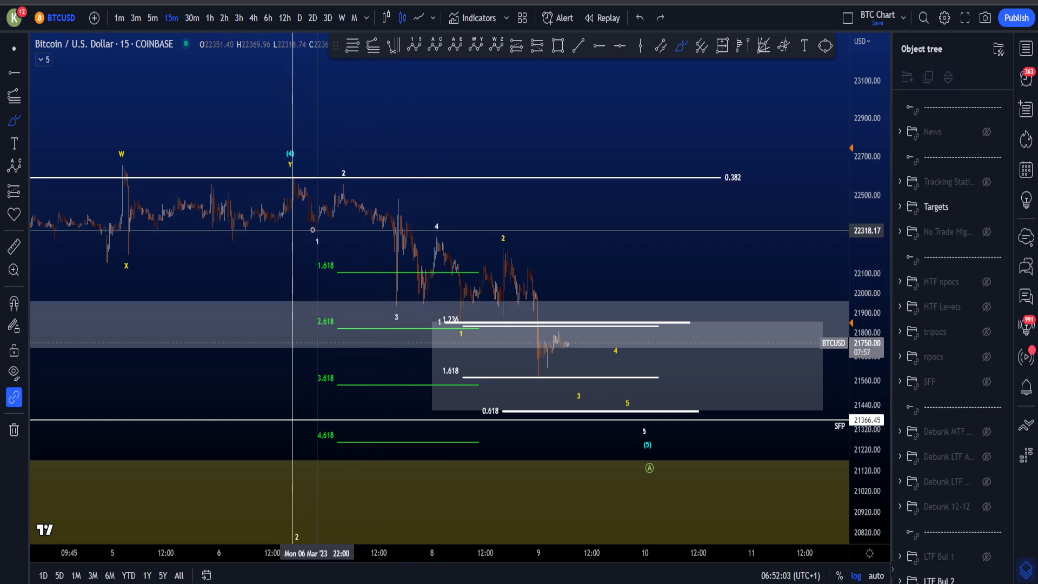
Step: Circle the white wave 1 low and the wave 4 high with the brush, undoing both circles
{"action": "left_click_drag", "start_coordinate": [322, 230], "coordinate": [315, 227]}
{"action": "key", "text": "ctrl+z"}
{"action": "left_click_drag", "start_coordinate": [417, 235], "coordinate": [439, 238]}
{"action": "key", "text": "ctrl+z"}
{"action": "key", "text": "ctrl+z"}
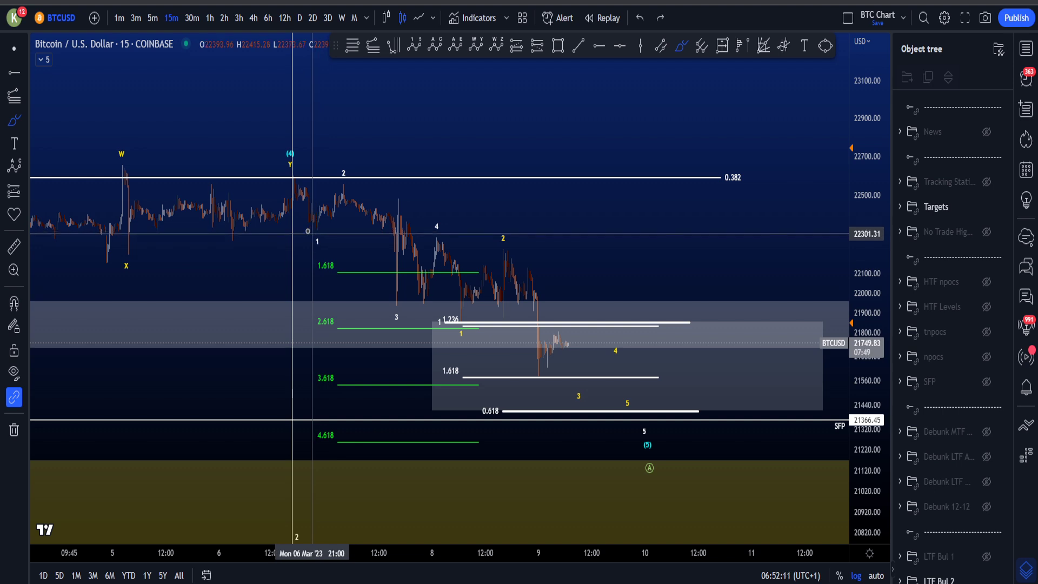
Step: Brush marks at the white wave 3 low and near the green 1.618 level, undoing both
{"action": "scroll", "coordinate": [501, 263], "scroll_direction": "up", "scroll_amount": 2}
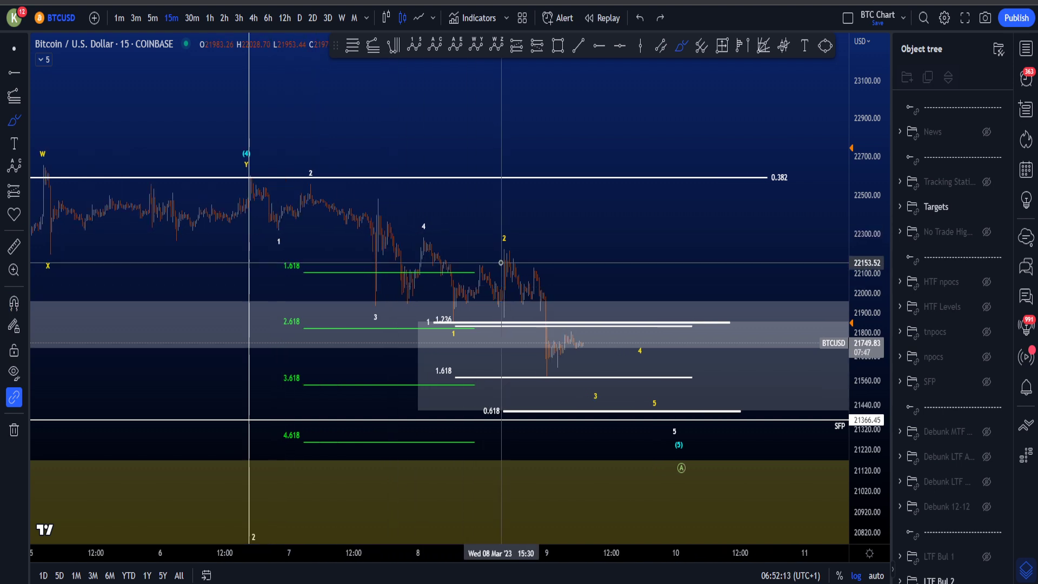
{"action": "scroll", "coordinate": [527, 281], "scroll_direction": "up", "scroll_amount": 1}
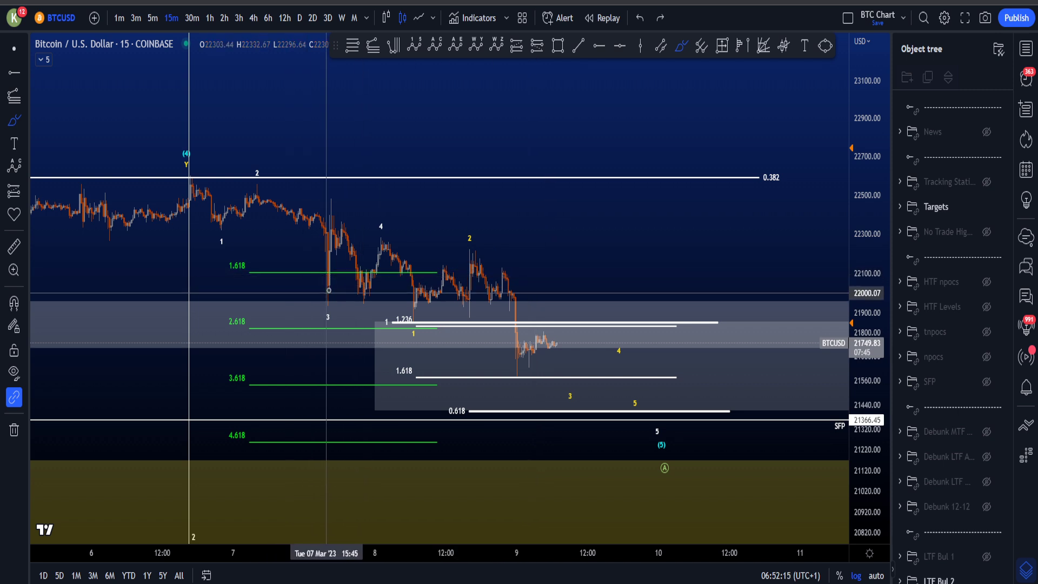
{"action": "left_click_drag", "start_coordinate": [313, 308], "coordinate": [332, 292]}
{"action": "key", "text": "ctrl+z"}
{"action": "mouse_move", "coordinate": [243, 253]}
{"action": "left_mouse_down"}
{"action": "mouse_move", "coordinate": [211, 267]}
{"action": "mouse_move", "coordinate": [249, 256]}
{"action": "left_mouse_up"}
{"action": "key", "text": "ctrl+z"}
{"action": "key", "text": "ctrl+z"}
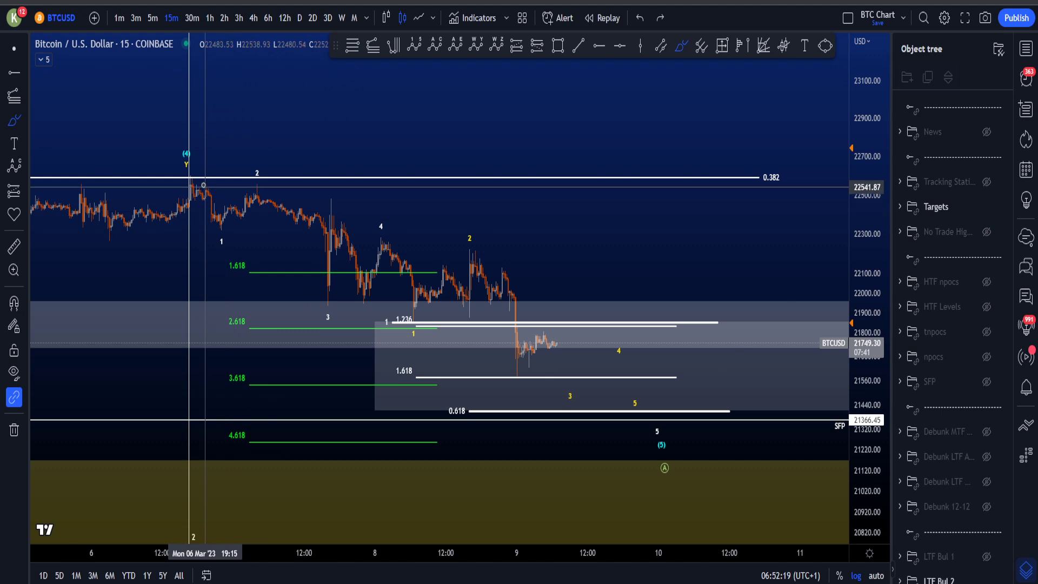
Step: Brush the (4) to 1 to 2 swing and a line from white 2 down to yellow 3, undoing both strokes
{"action": "mouse_move", "coordinate": [186, 162]}
{"action": "left_mouse_down"}
{"action": "mouse_move", "coordinate": [224, 232]}
{"action": "mouse_move", "coordinate": [259, 174]}
{"action": "left_mouse_up"}
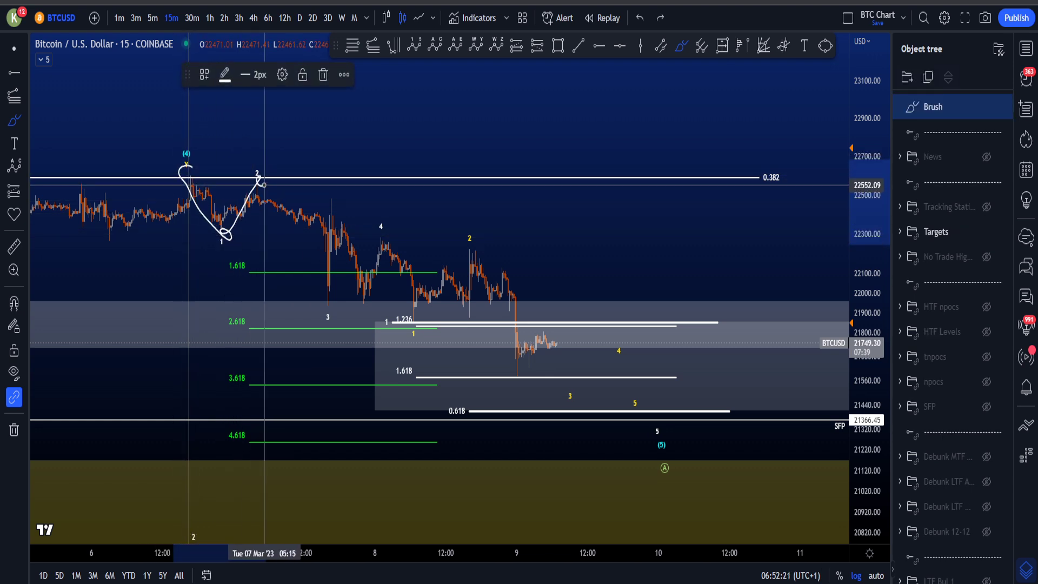
{"action": "key", "text": "ctrl+z"}
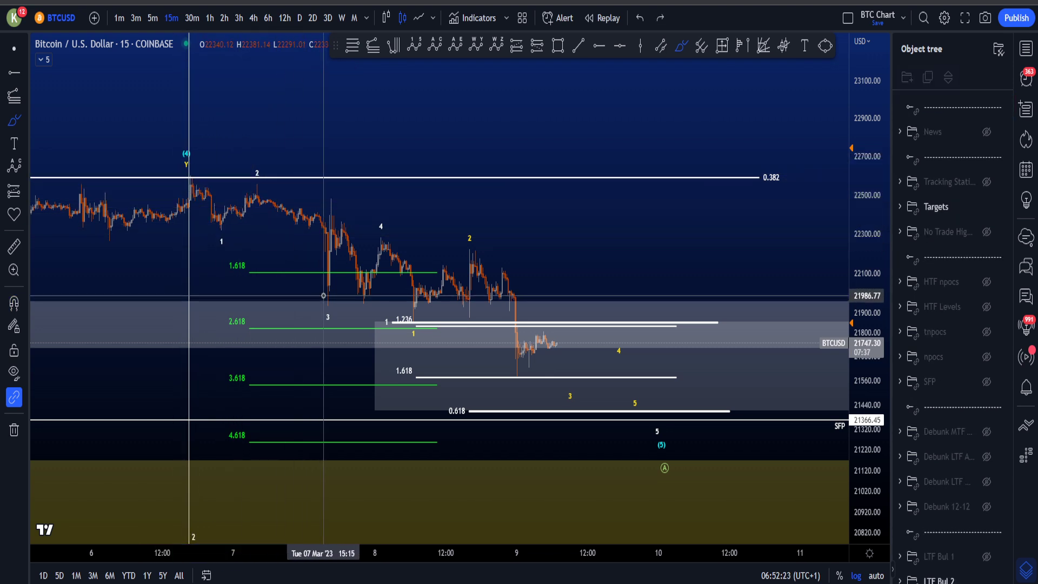
{"action": "left_click_drag", "start_coordinate": [277, 202], "coordinate": [585, 386]}
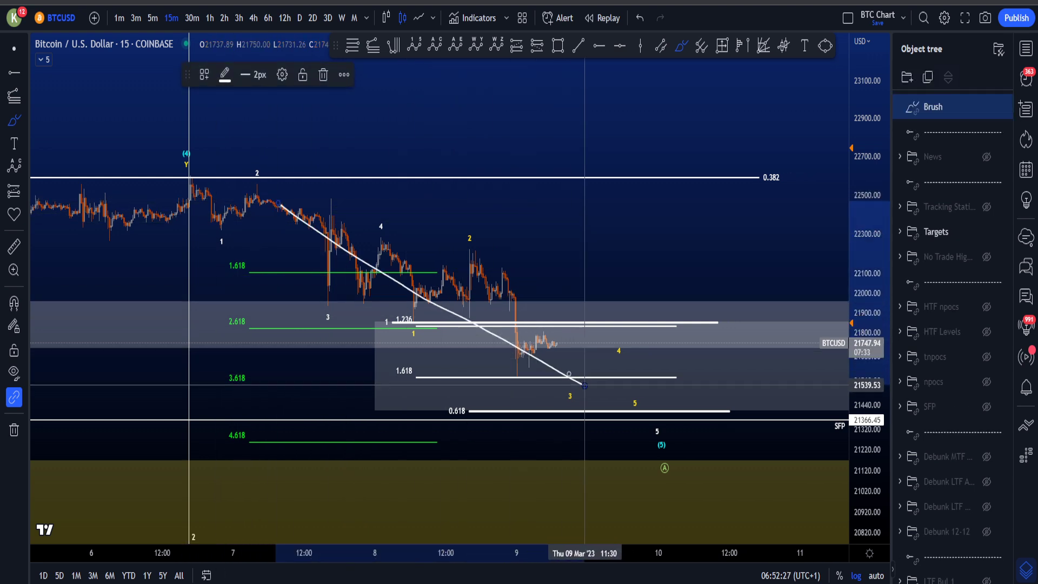
{"action": "key", "text": "ctrl+z"}
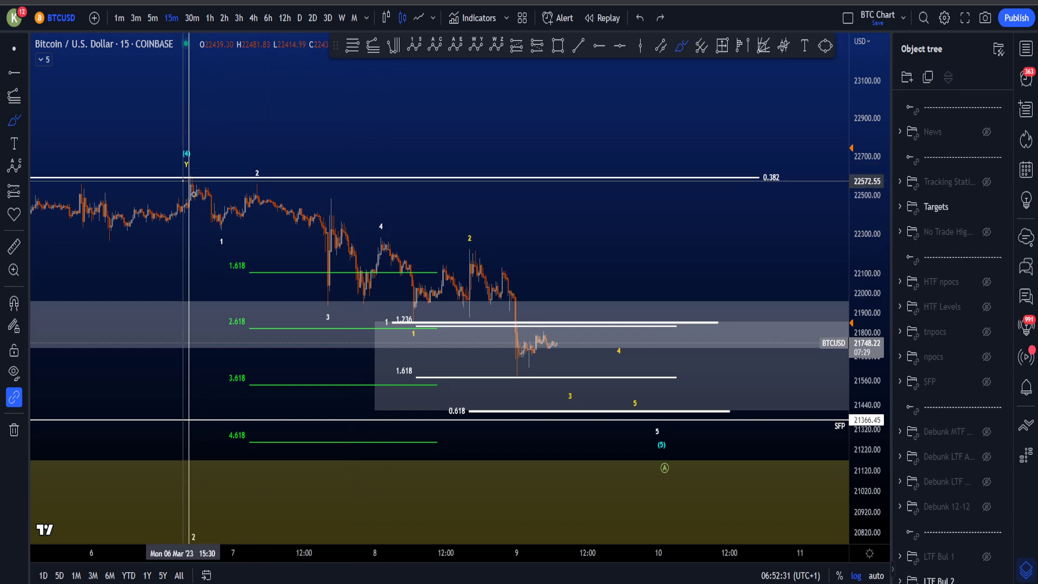
Step: Brush the white waves 1 to 4 and the yellow five-wave drop from white 4 to white 5, undoing the strokes
{"action": "left_click_drag", "start_coordinate": [185, 182], "coordinate": [233, 238]}
{"action": "left_click_drag", "start_coordinate": [258, 187], "coordinate": [310, 262]}
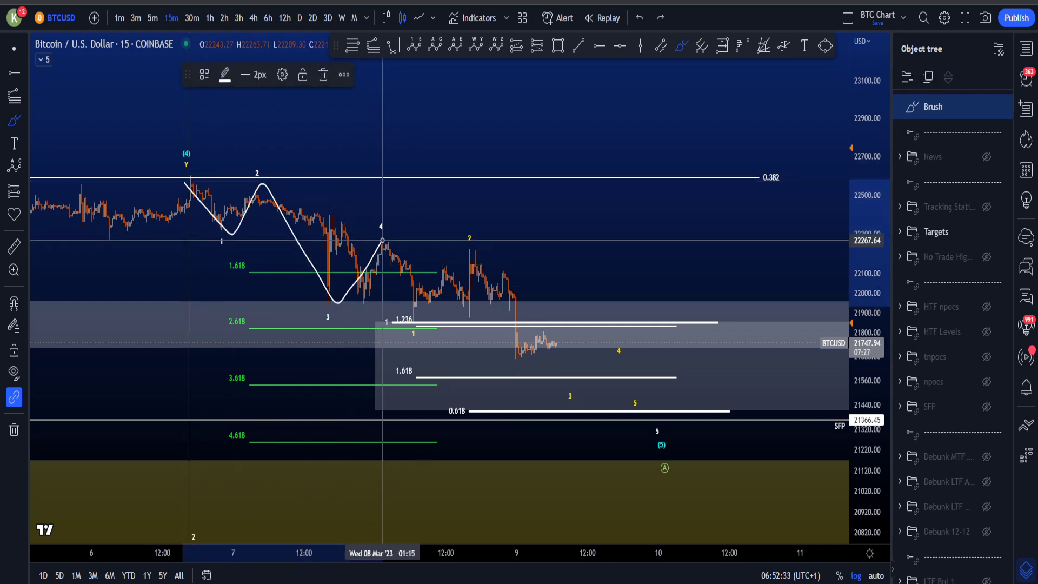
{"action": "key", "text": "ctrl+z"}
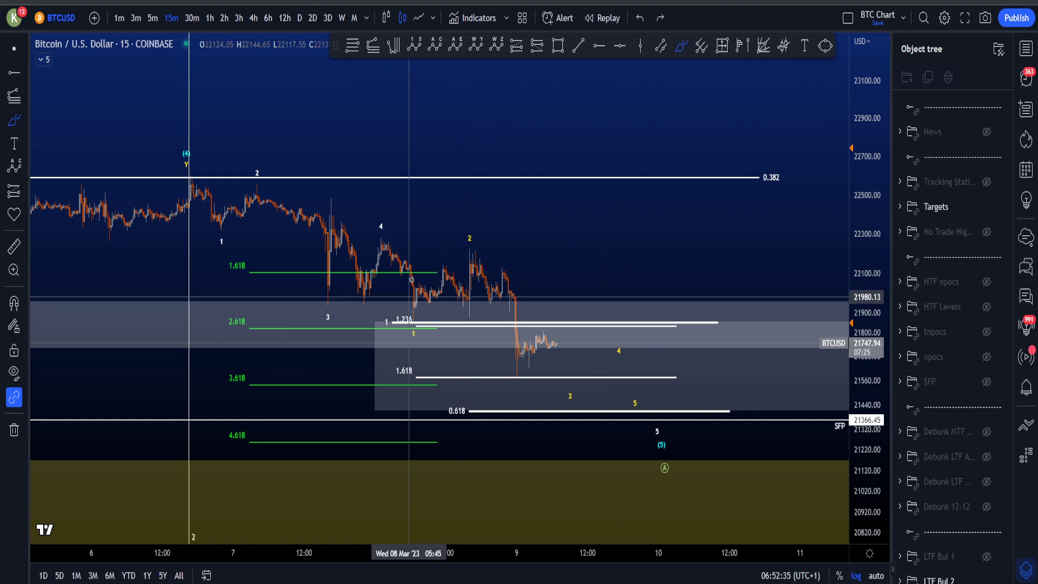
{"action": "left_click_drag", "start_coordinate": [383, 244], "coordinate": [398, 267]}
{"action": "mouse_move", "coordinate": [413, 316]}
{"action": "left_mouse_down"}
{"action": "mouse_move", "coordinate": [475, 250]}
{"action": "mouse_move", "coordinate": [575, 399]}
{"action": "mouse_move", "coordinate": [630, 343]}
{"action": "mouse_move", "coordinate": [655, 413]}
{"action": "left_mouse_up"}
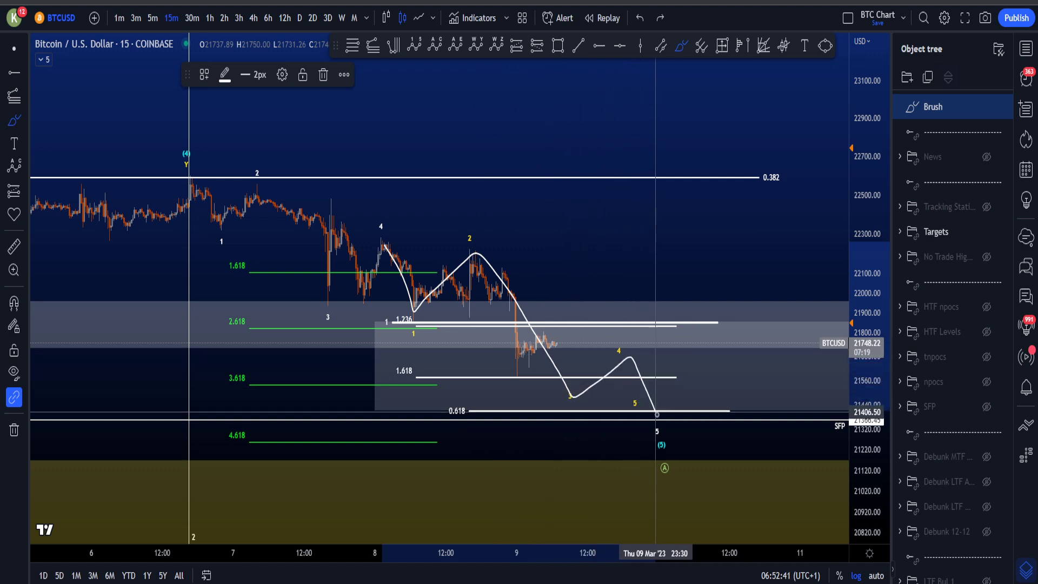
{"action": "key", "text": "ctrl+z"}
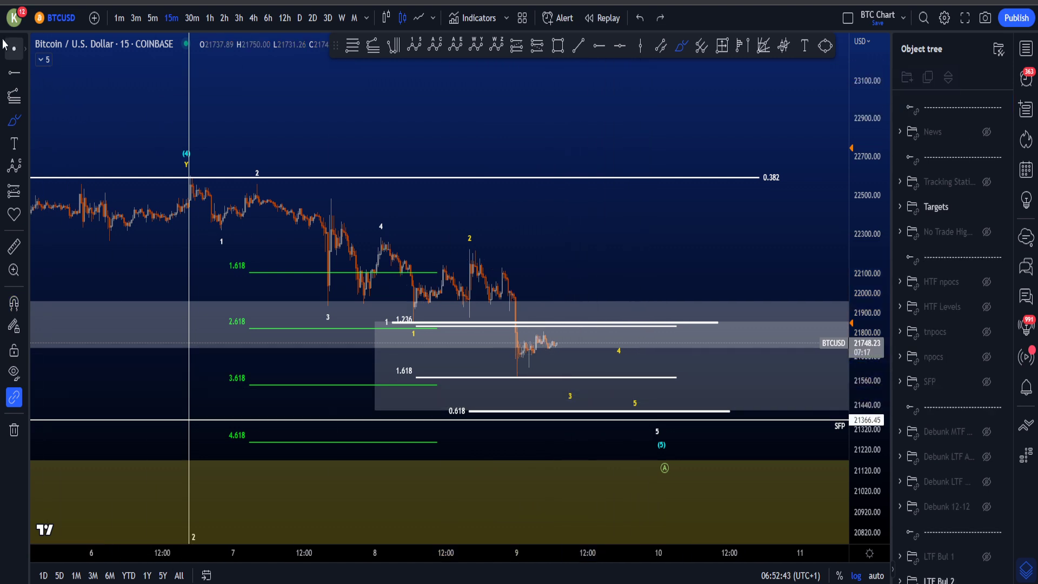
Step: Leave the Brush tool and lower the end point of the cyan (5) wave to about 21,244, below the white 5
{"action": "scroll", "coordinate": [590, 224], "scroll_direction": "down", "scroll_amount": 4}
{"action": "left_click_drag", "start_coordinate": [590, 213], "coordinate": [650, 230]}
{"action": "left_click_drag", "start_coordinate": [861, 240], "coordinate": [862, 268]}
{"action": "scroll", "coordinate": [611, 226], "scroll_direction": "down", "scroll_amount": 4}
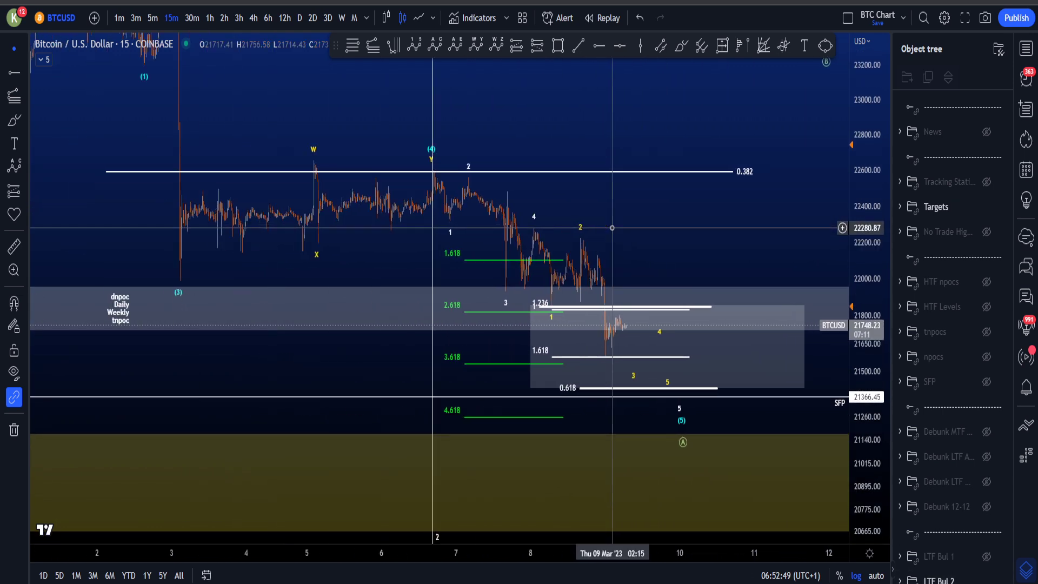
{"action": "scroll", "coordinate": [611, 228], "scroll_direction": "up", "scroll_amount": 2}
{"action": "left_click", "coordinate": [665, 423]}
{"action": "left_click_drag", "start_coordinate": [662, 410], "coordinate": [659, 419]}
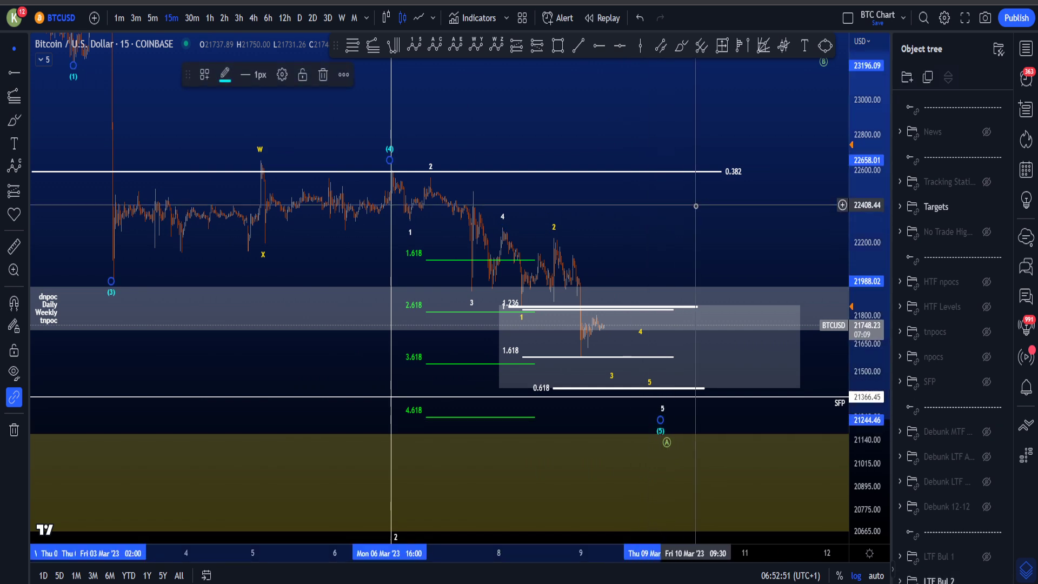
{"action": "left_click_drag", "start_coordinate": [696, 205], "coordinate": [694, 205]}
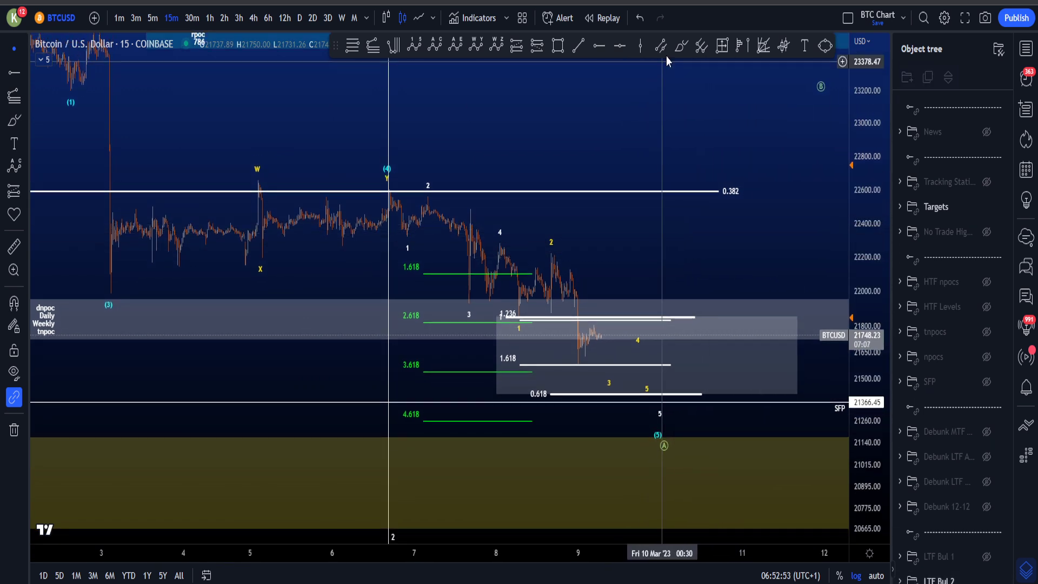
Step: Circle the latest price action inside the grey box with the brush, undo it and leave the Brush tool
{"action": "left_click_drag", "start_coordinate": [568, 359], "coordinate": [571, 321]}
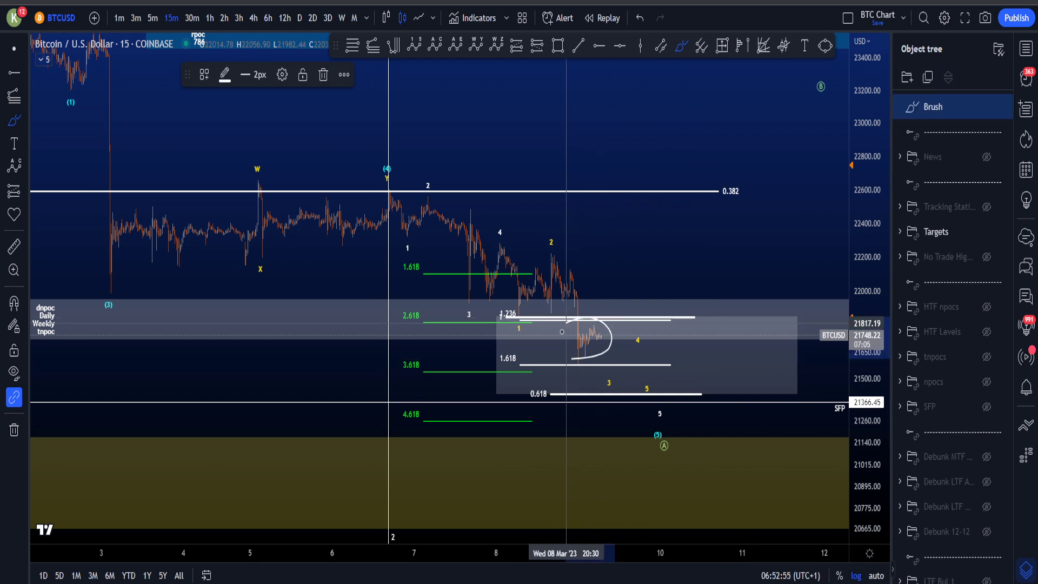
{"action": "key", "text": "ctrl+z"}
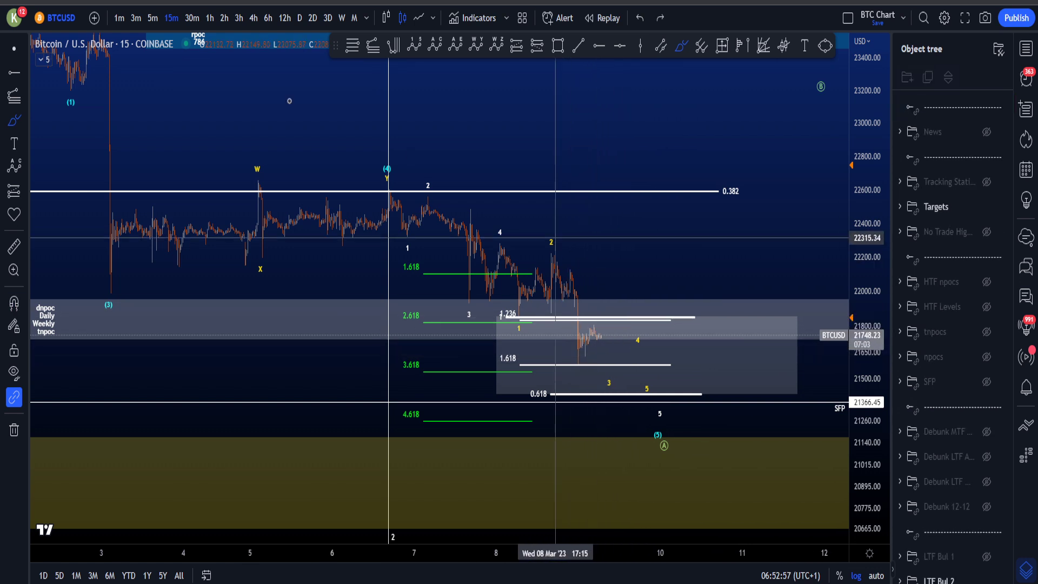
{"action": "left_click", "coordinate": [8, 52]}
Step: Brush two marks on the chart, including one around the latest candles below the 1.236 level, undoing both
{"action": "left_click_drag", "start_coordinate": [649, 218], "coordinate": [648, 200]}
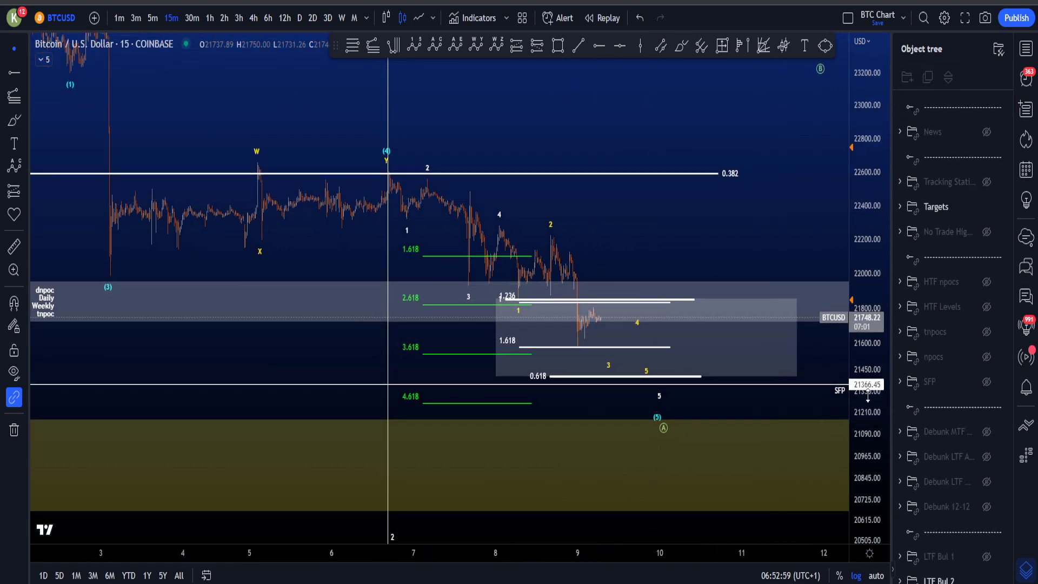
{"action": "left_click_drag", "start_coordinate": [867, 398], "coordinate": [867, 330]}
{"action": "scroll", "coordinate": [722, 319], "scroll_direction": "up", "scroll_amount": 4}
{"action": "left_click_drag", "start_coordinate": [653, 222], "coordinate": [635, 216]}
{"action": "scroll", "coordinate": [636, 215], "scroll_direction": "down", "scroll_amount": 3}
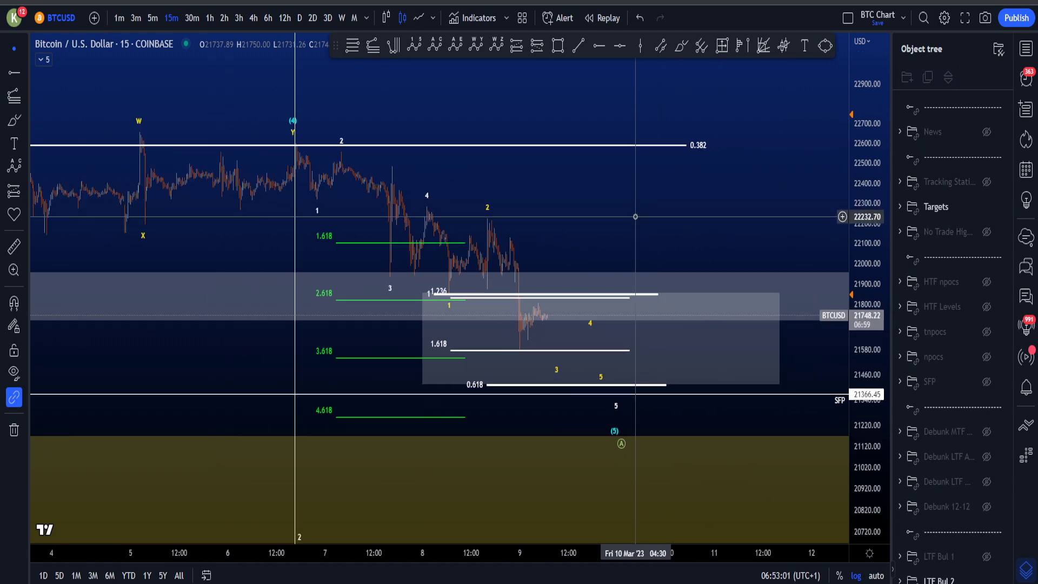
{"action": "scroll", "coordinate": [590, 227], "scroll_direction": "up", "scroll_amount": 2}
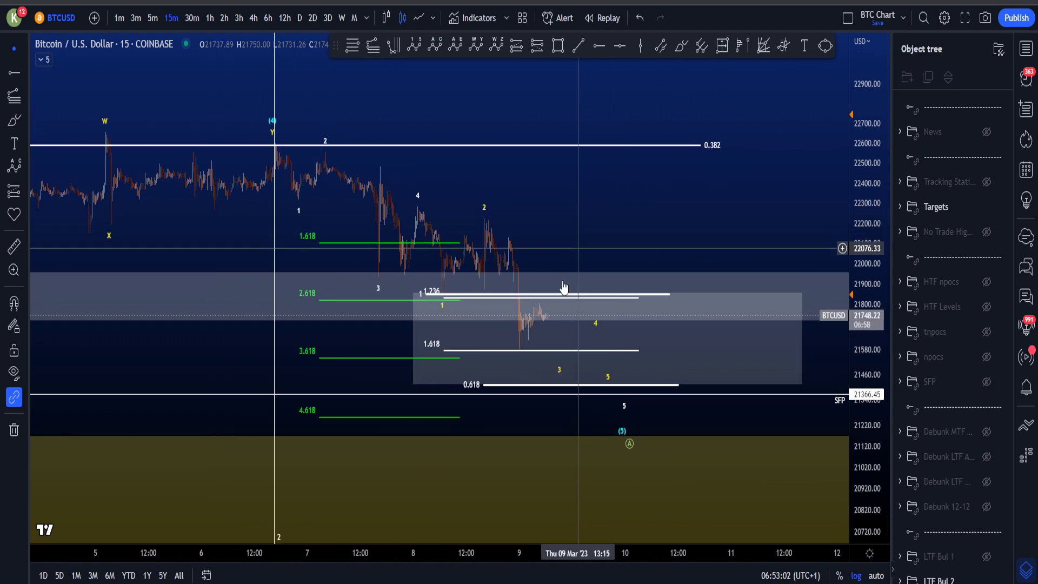
{"action": "left_click", "coordinate": [682, 46]}
{"action": "left_click_drag", "start_coordinate": [235, 335], "coordinate": [230, 300]}
{"action": "key", "text": "ctrl+z"}
{"action": "left_click_drag", "start_coordinate": [524, 332], "coordinate": [557, 321]}
{"action": "key", "text": "ctrl+z"}
Step: Circle the mid-February swing low where the SFP line starts and undo the circle
{"action": "scroll", "coordinate": [564, 350], "scroll_direction": "down", "scroll_amount": 5}
{"action": "mouse_move", "coordinate": [189, 391]}
{"action": "left_mouse_down"}
{"action": "mouse_move", "coordinate": [145, 385]}
{"action": "mouse_move", "coordinate": [184, 390]}
{"action": "left_mouse_up"}
{"action": "key", "text": "ctrl+z"}
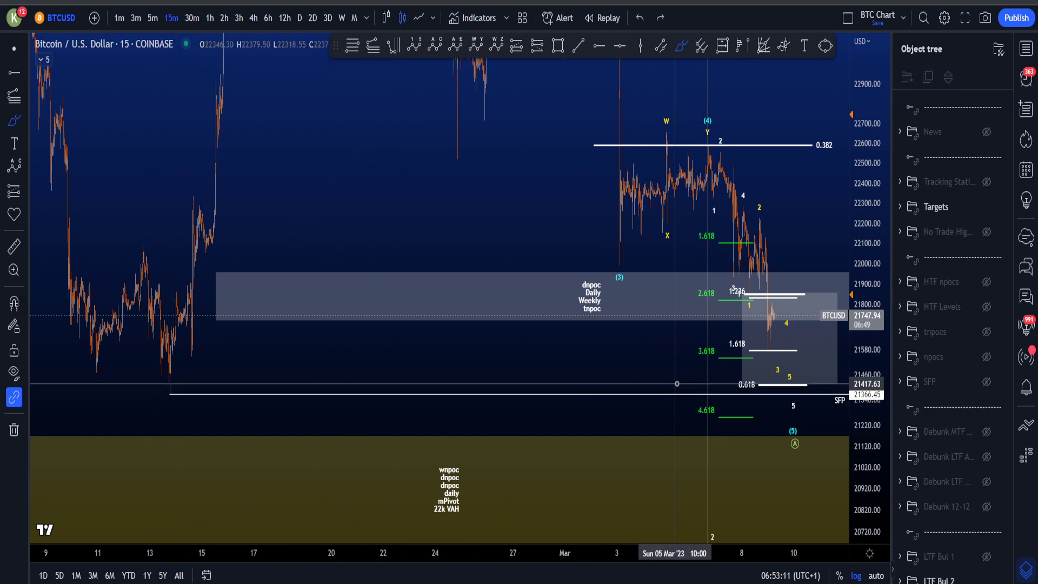
Step: Brush a projected drop to the white 5 and a rebound into the grey zone, undoing both strokes
{"action": "scroll", "coordinate": [675, 386], "scroll_direction": "up", "scroll_amount": 5}
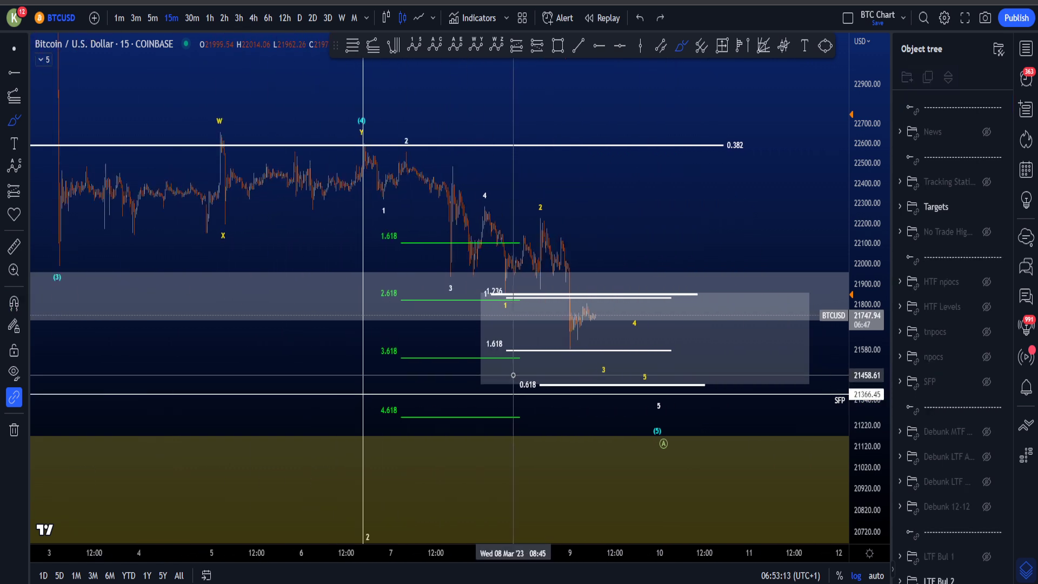
{"action": "mouse_move", "coordinate": [628, 359]}
{"action": "left_mouse_down"}
{"action": "mouse_move", "coordinate": [631, 385]}
{"action": "mouse_move", "coordinate": [667, 394]}
{"action": "left_mouse_up"}
{"action": "mouse_move", "coordinate": [676, 351]}
{"action": "left_mouse_down"}
{"action": "mouse_move", "coordinate": [691, 292]}
{"action": "mouse_move", "coordinate": [699, 298]}
{"action": "left_mouse_up"}
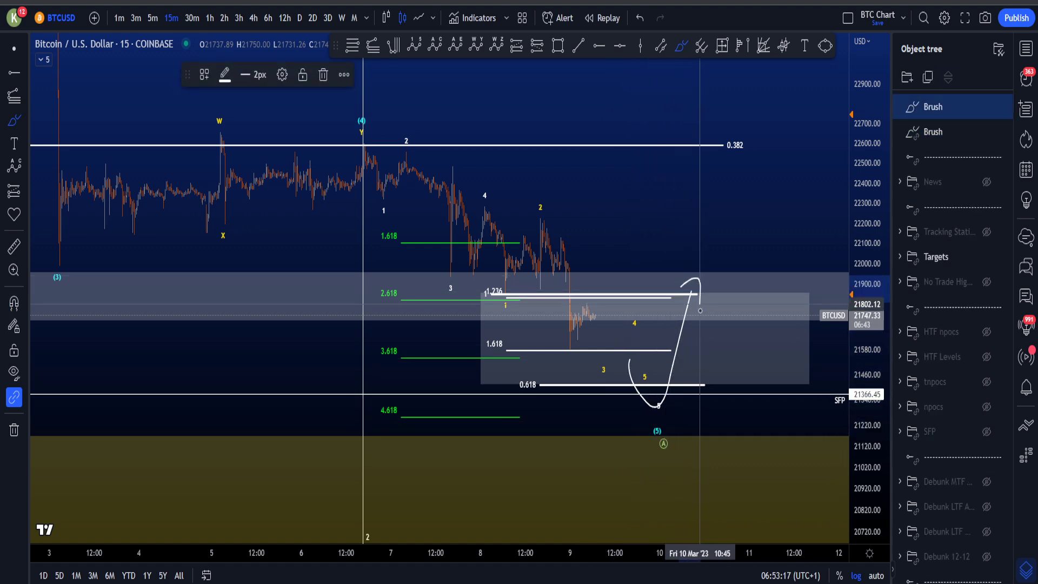
{"action": "key", "text": "ctrl+z"}
{"action": "key", "text": "ctrl+z"}
Step: Brush a mark inside the yellow zone below the cyan (5) and undo it
{"action": "left_click_drag", "start_coordinate": [859, 293], "coordinate": [859, 346]}
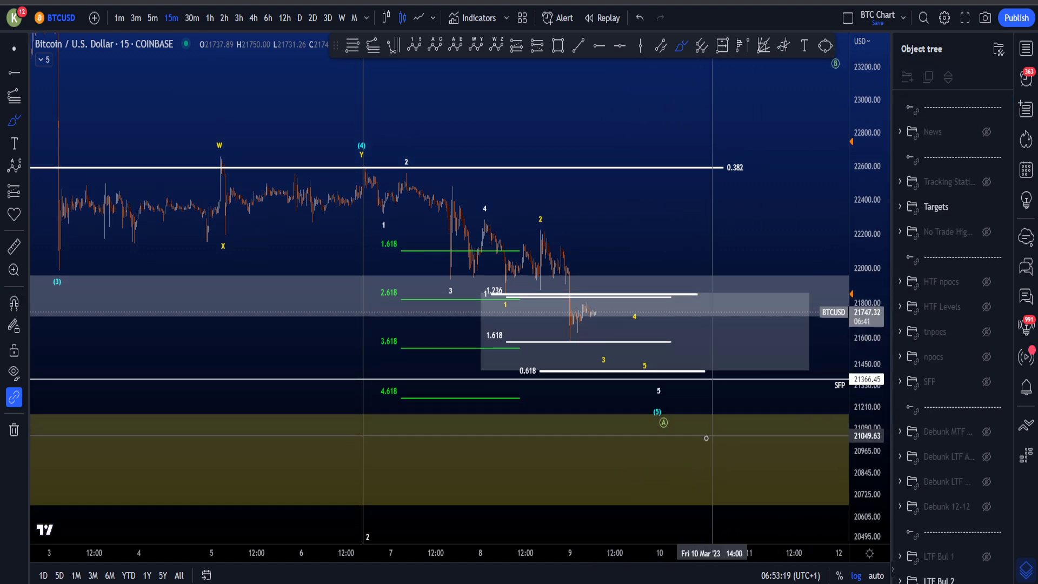
{"action": "left_click_drag", "start_coordinate": [697, 420], "coordinate": [674, 502]}
{"action": "key", "text": "ctrl+z"}
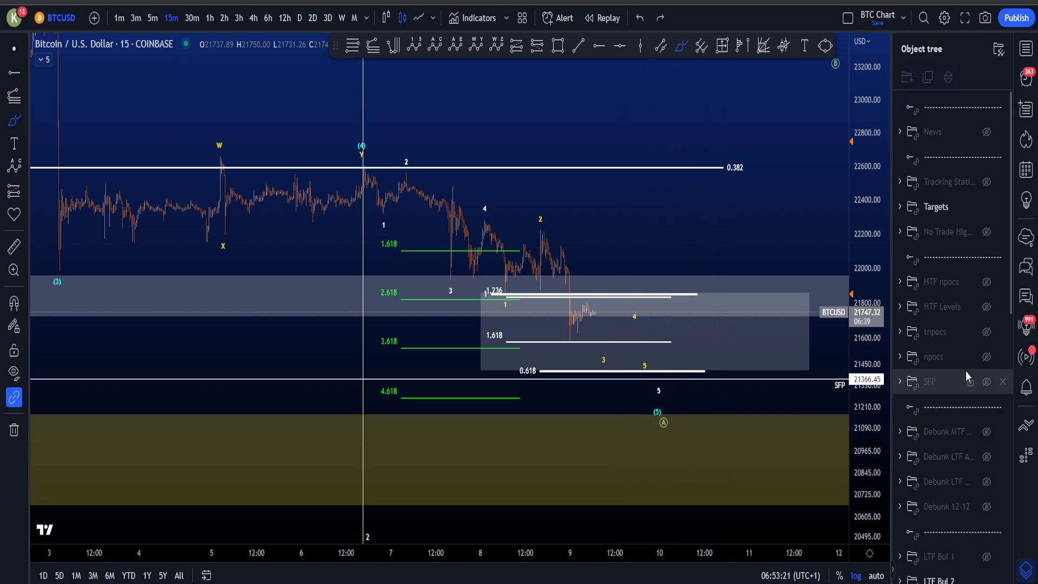
Step: Show the LTF Bul Trades group on the chart together with the LTF Bul 2 count
{"action": "scroll", "coordinate": [972, 373], "scroll_direction": "down", "scroll_amount": 5}
{"action": "left_click", "coordinate": [986, 319]}
{"action": "left_click", "coordinate": [986, 344]}
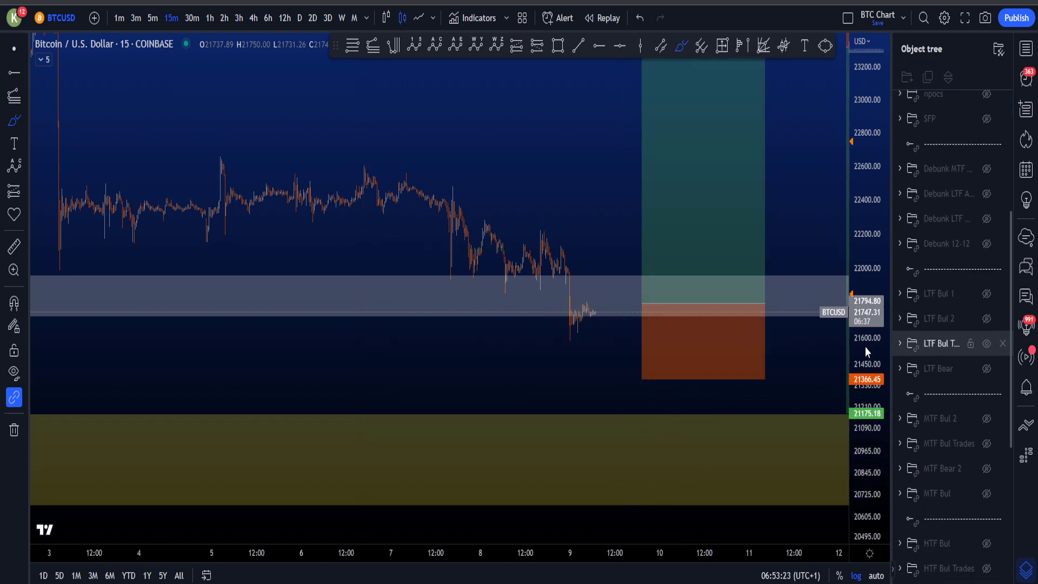
{"action": "left_click", "coordinate": [987, 319]}
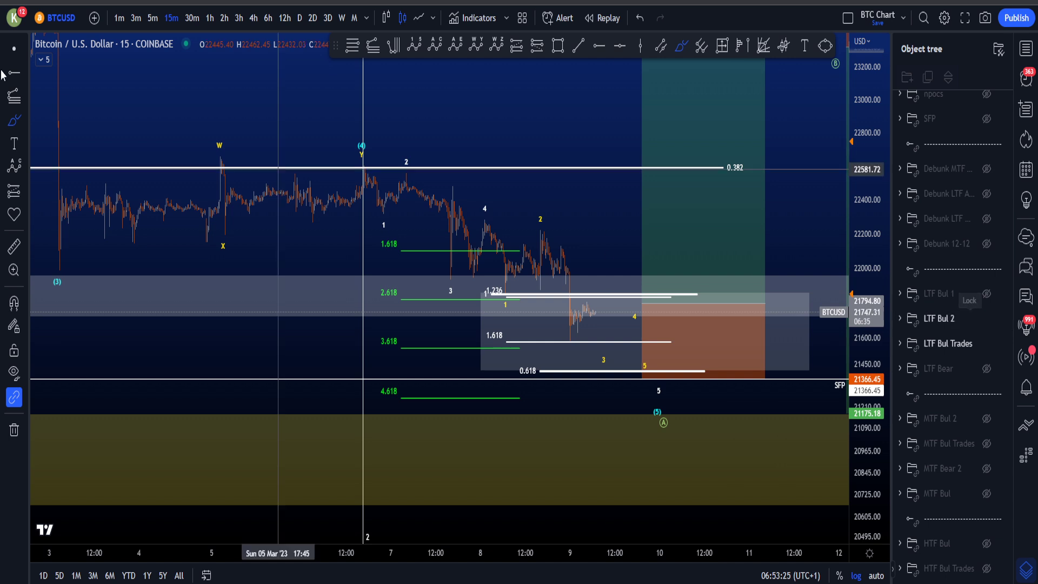
Step: Delete the long position at the grey zone and the short position starting near the green B from the chart
{"action": "scroll", "coordinate": [544, 168], "scroll_direction": "down", "scroll_amount": 3}
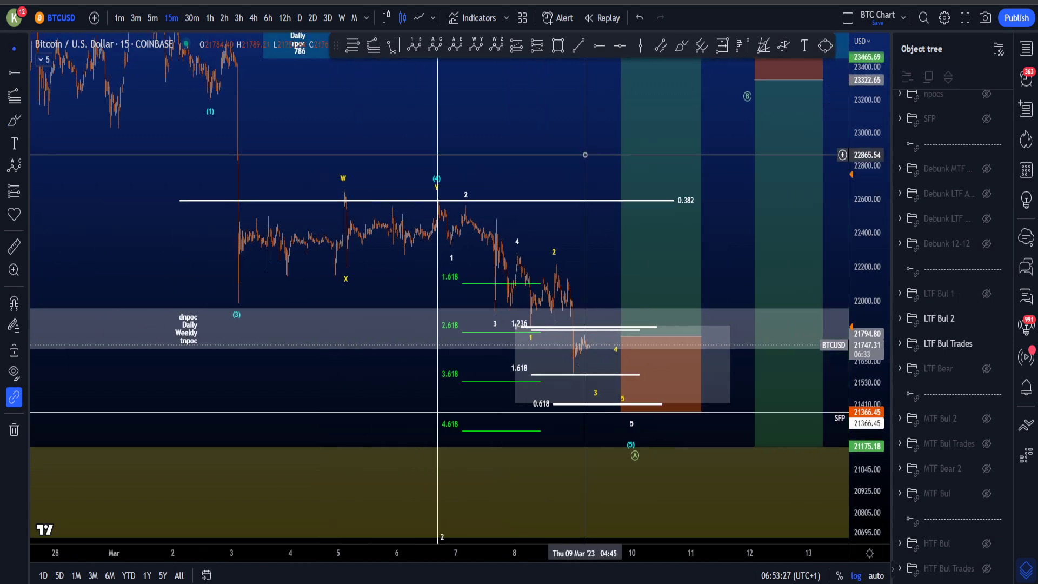
{"action": "left_click", "coordinate": [635, 282]}
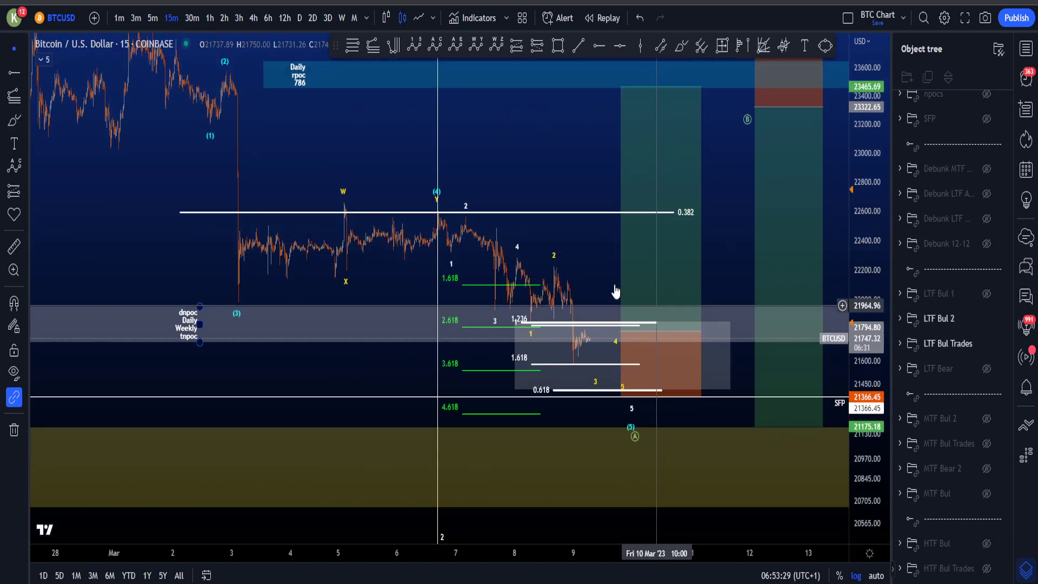
{"action": "left_click_drag", "start_coordinate": [592, 261], "coordinate": [568, 266]}
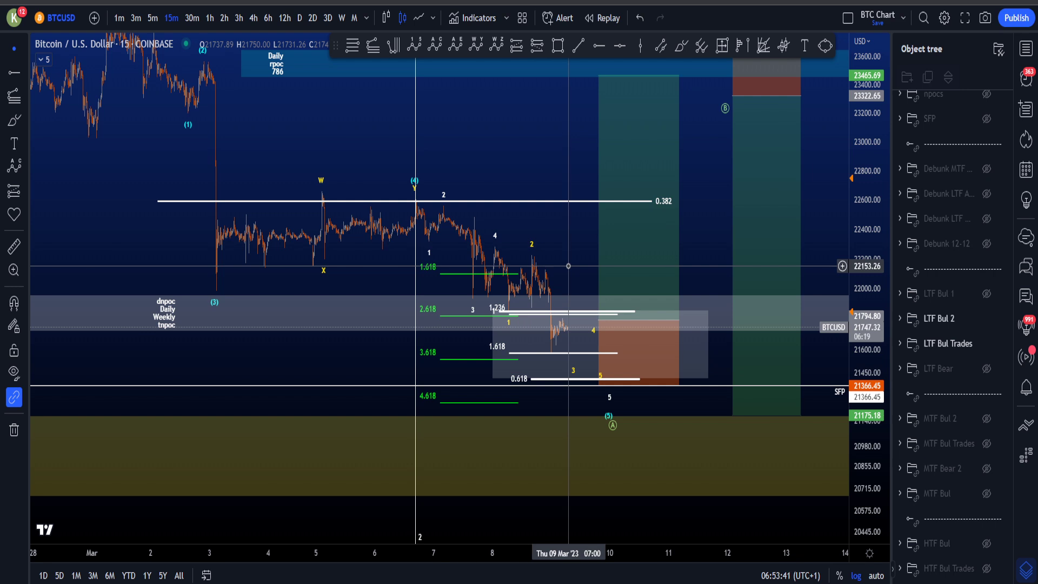
{"action": "left_click_drag", "start_coordinate": [568, 266], "coordinate": [563, 239]}
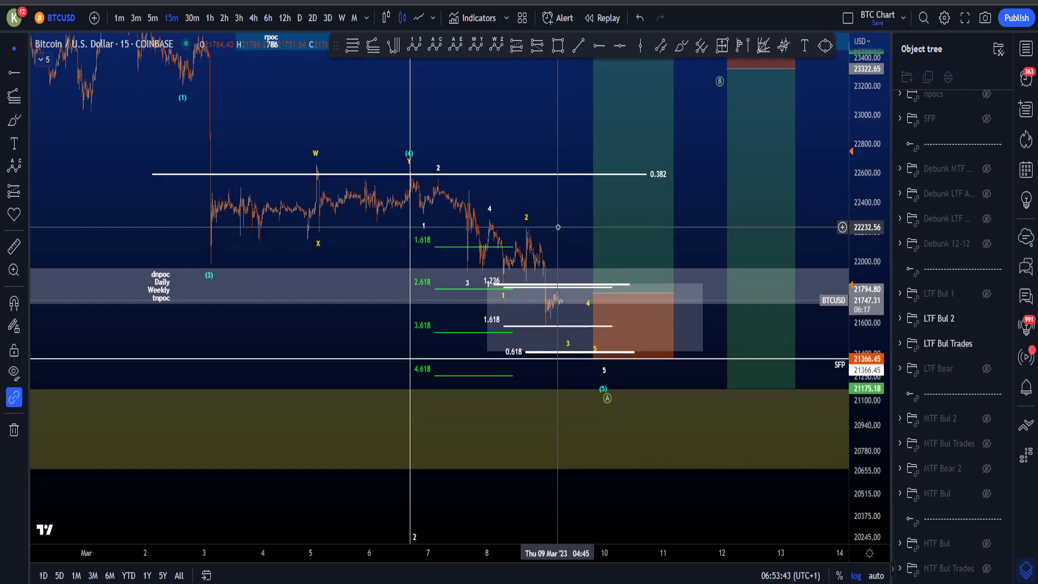
{"action": "left_click", "coordinate": [635, 291]}
{"action": "left_click", "coordinate": [635, 293]}
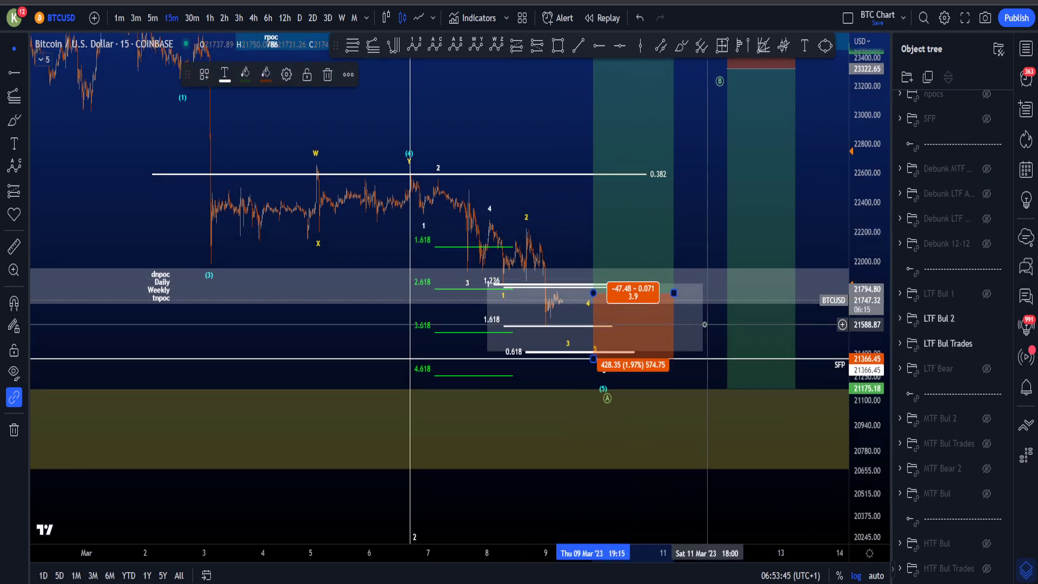
{"action": "key", "text": "Delete"}
{"action": "left_click", "coordinate": [738, 237]}
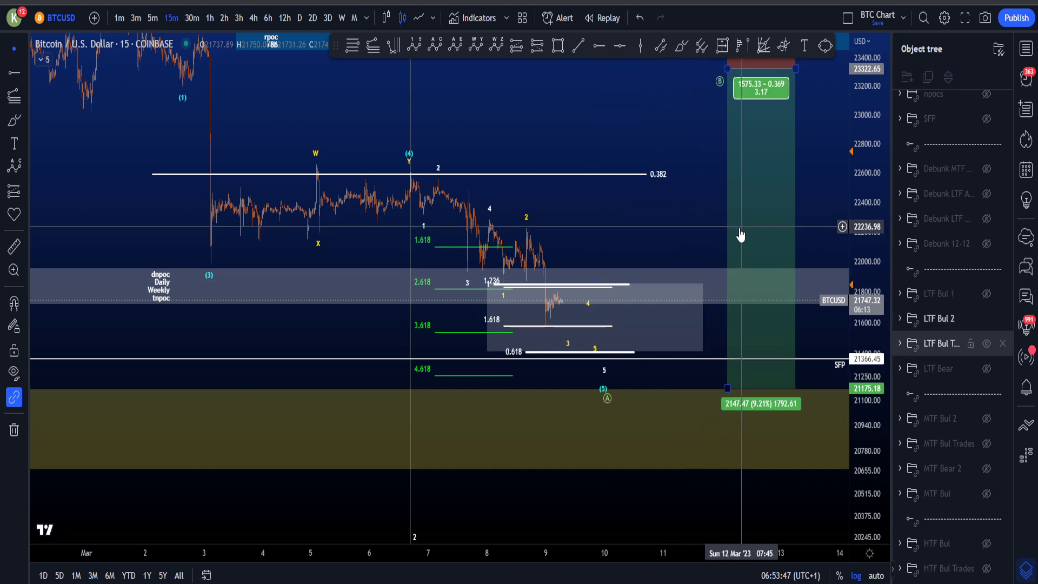
{"action": "key", "text": "Delete"}
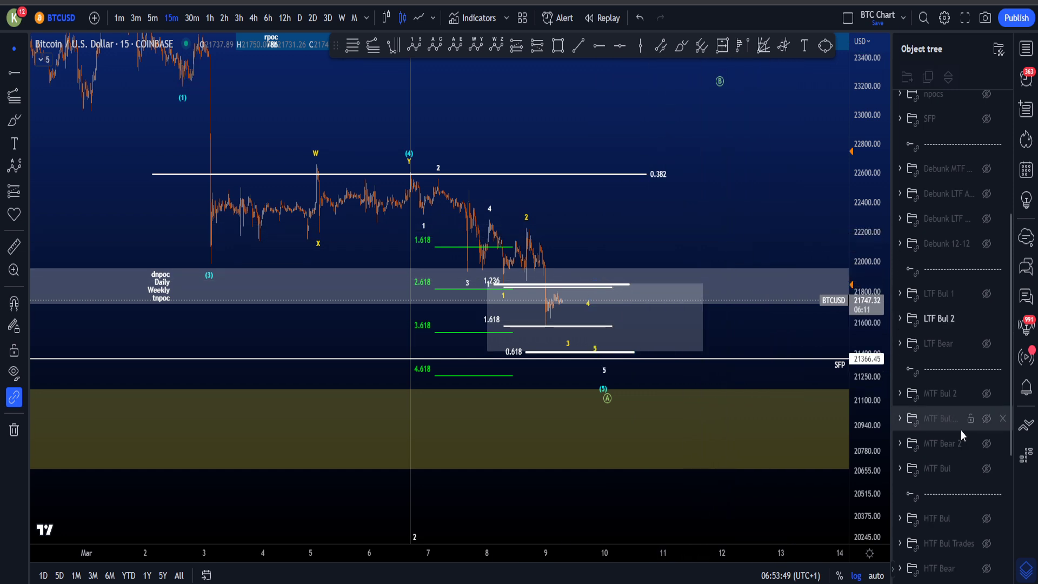
Step: Hide the LTF Bul 2 count and show the LTF Bear count with its full channel
{"action": "left_click", "coordinate": [986, 319]}
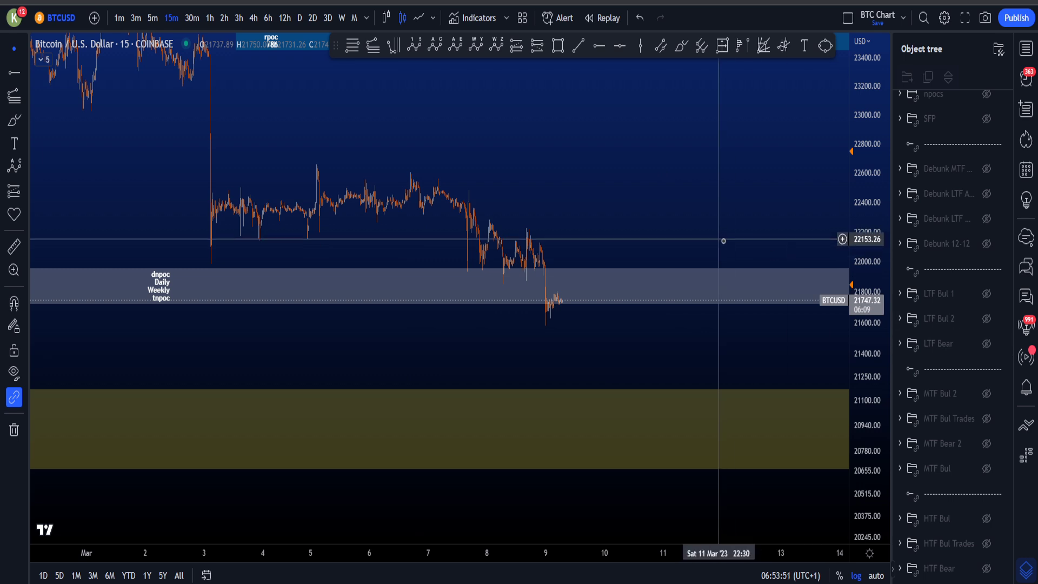
{"action": "left_click", "coordinate": [986, 344]}
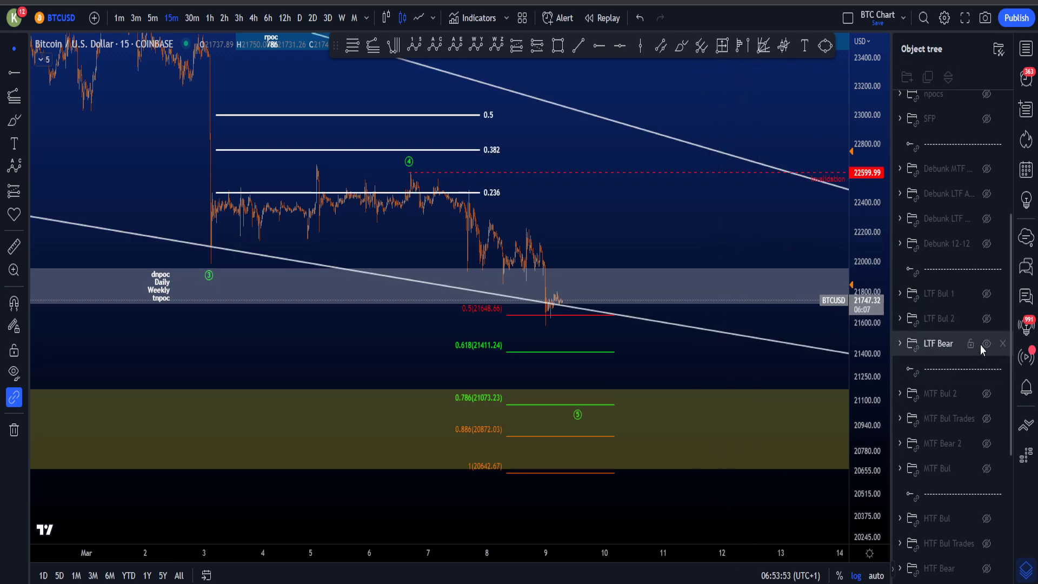
{"action": "left_click_drag", "start_coordinate": [627, 213], "coordinate": [648, 208]}
{"action": "left_click_drag", "start_coordinate": [875, 220], "coordinate": [875, 270]}
{"action": "left_click_drag", "start_coordinate": [699, 205], "coordinate": [733, 247]}
{"action": "scroll", "coordinate": [732, 247], "scroll_direction": "down", "scroll_amount": 3}
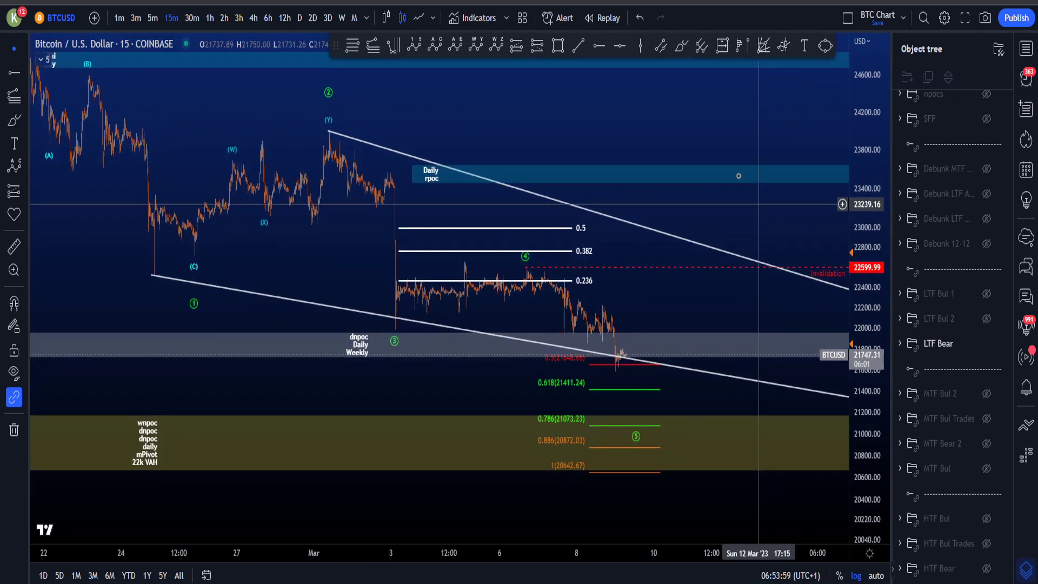
Step: Brush over the LTF Bear waves up to a circle around the green 4, undoing the strokes
{"action": "left_click", "coordinate": [681, 45]}
{"action": "mouse_move", "coordinate": [120, 125]}
{"action": "left_mouse_down"}
{"action": "mouse_move", "coordinate": [154, 200]}
{"action": "mouse_move", "coordinate": [357, 145]}
{"action": "mouse_move", "coordinate": [521, 263]}
{"action": "mouse_move", "coordinate": [532, 250]}
{"action": "left_mouse_up"}
{"action": "key", "text": "ctrl+z"}
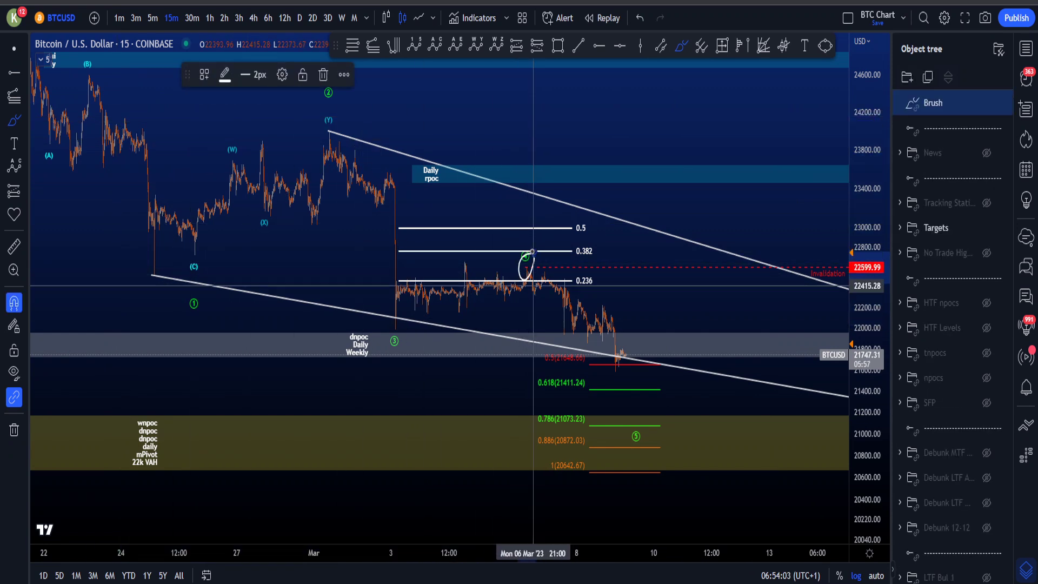
{"action": "key", "text": "ctrl+z"}
Step: Brush the decline from the green 4 towards the green 5 and a mark around the 5, undoing both
{"action": "scroll", "coordinate": [614, 319], "scroll_direction": "up", "scroll_amount": 2}
{"action": "mouse_move", "coordinate": [464, 276]}
{"action": "left_mouse_down"}
{"action": "mouse_move", "coordinate": [510, 296]}
{"action": "mouse_move", "coordinate": [600, 428]}
{"action": "left_mouse_up"}
{"action": "key", "text": "ctrl+z"}
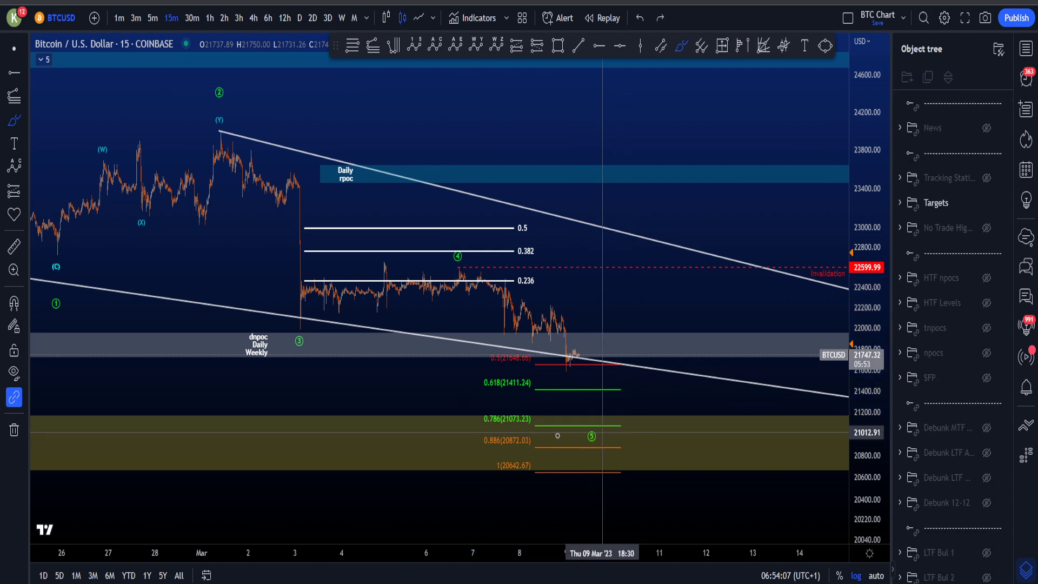
{"action": "mouse_move", "coordinate": [593, 445]}
{"action": "left_mouse_down"}
{"action": "mouse_move", "coordinate": [621, 403]}
{"action": "mouse_move", "coordinate": [475, 417]}
{"action": "mouse_move", "coordinate": [570, 439]}
{"action": "left_mouse_up"}
{"action": "key", "text": "ctrl+z"}
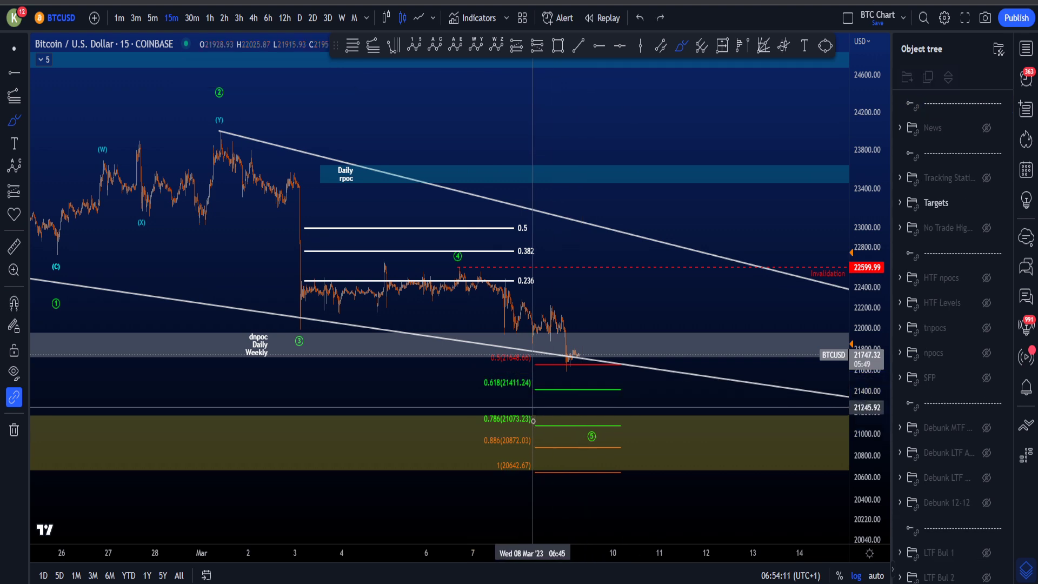
Step: Brush a mark below the 1 Fibonacci level and upward strokes beside the green 5, undoing all of them
{"action": "mouse_move", "coordinate": [525, 481]}
{"action": "left_mouse_down"}
{"action": "mouse_move", "coordinate": [627, 479]}
{"action": "mouse_move", "coordinate": [494, 461]}
{"action": "mouse_move", "coordinate": [584, 493]}
{"action": "left_mouse_up"}
{"action": "key", "text": "ctrl+z"}
{"action": "mouse_move", "coordinate": [625, 454]}
{"action": "left_mouse_down"}
{"action": "mouse_move", "coordinate": [533, 456]}
{"action": "mouse_move", "coordinate": [541, 436]}
{"action": "mouse_move", "coordinate": [625, 434]}
{"action": "mouse_move", "coordinate": [549, 454]}
{"action": "mouse_move", "coordinate": [463, 422]}
{"action": "mouse_move", "coordinate": [505, 376]}
{"action": "mouse_move", "coordinate": [644, 384]}
{"action": "left_mouse_up"}
{"action": "key", "text": "ctrl+z"}
{"action": "key", "text": "ctrl+z"}
{"action": "mouse_move", "coordinate": [622, 427]}
{"action": "left_mouse_down"}
{"action": "mouse_move", "coordinate": [672, 427]}
{"action": "mouse_move", "coordinate": [632, 407]}
{"action": "left_mouse_up"}
{"action": "key", "text": "ctrl+z"}
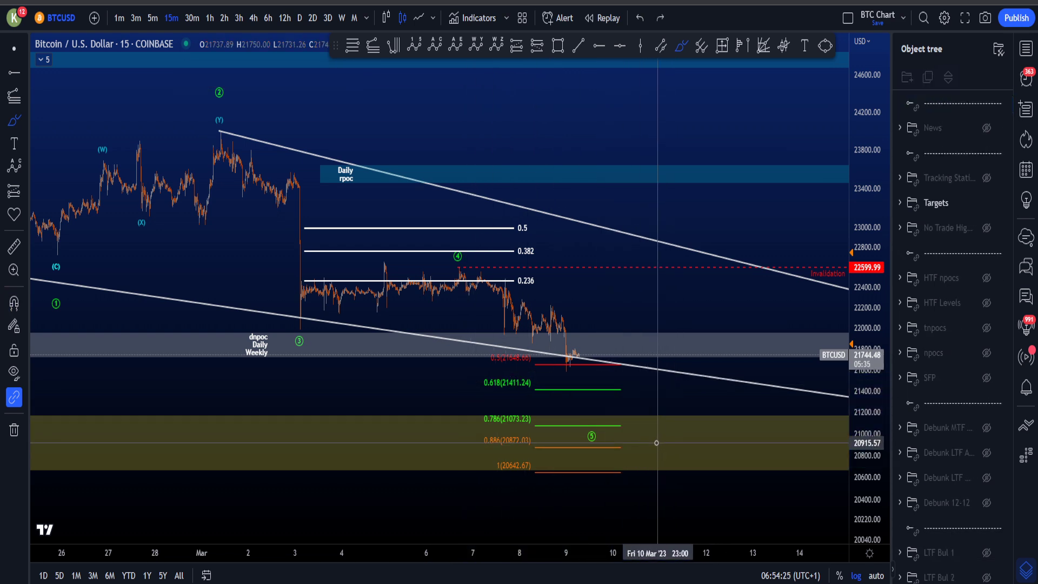
Step: Hide the LTF Bear count, toggle LTF Bul 1 on and off, and show the LTF Bul 2 count
{"action": "scroll", "coordinate": [954, 443], "scroll_direction": "down", "scroll_amount": 2}
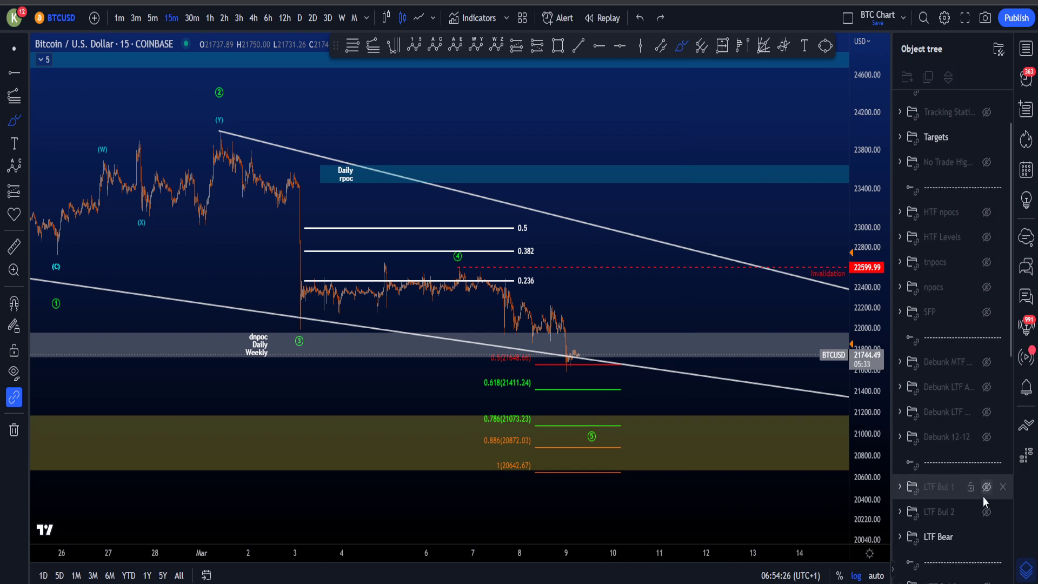
{"action": "left_click", "coordinate": [986, 537]}
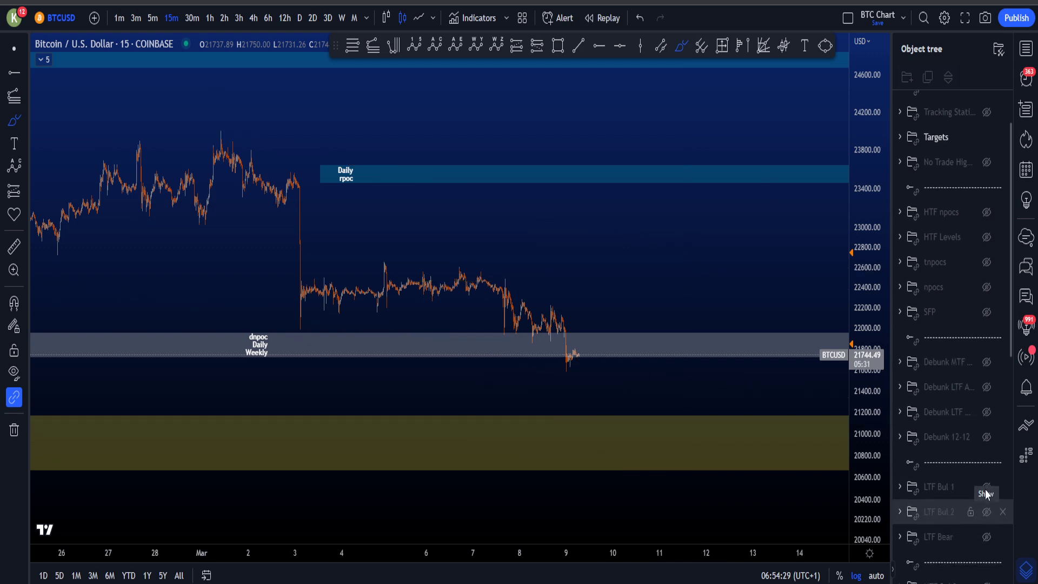
{"action": "left_click", "coordinate": [986, 487]}
{"action": "left_click", "coordinate": [986, 486]}
{"action": "left_click", "coordinate": [986, 511]}
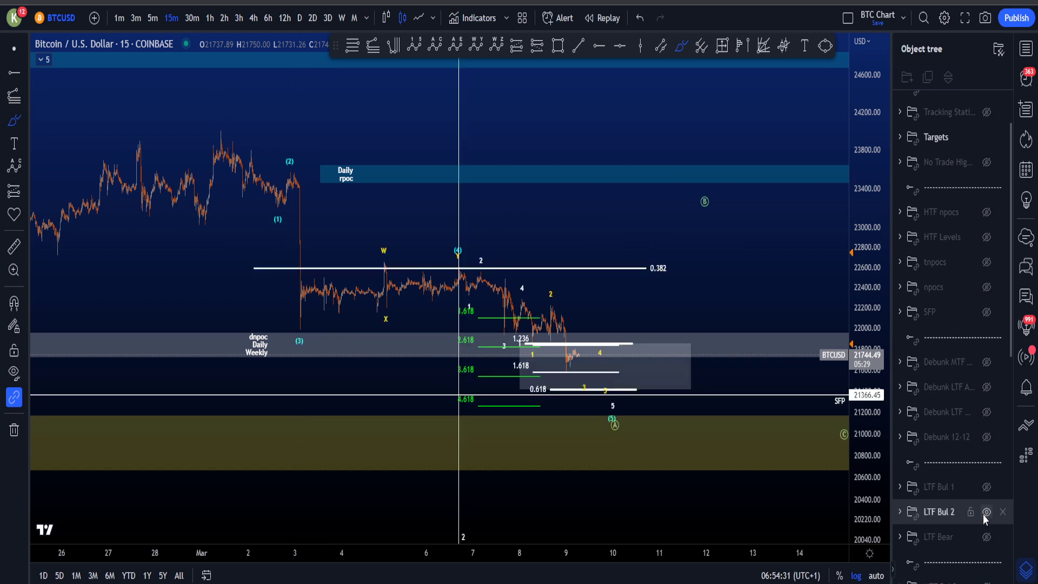
{"action": "left_click_drag", "start_coordinate": [880, 492], "coordinate": [860, 417]}
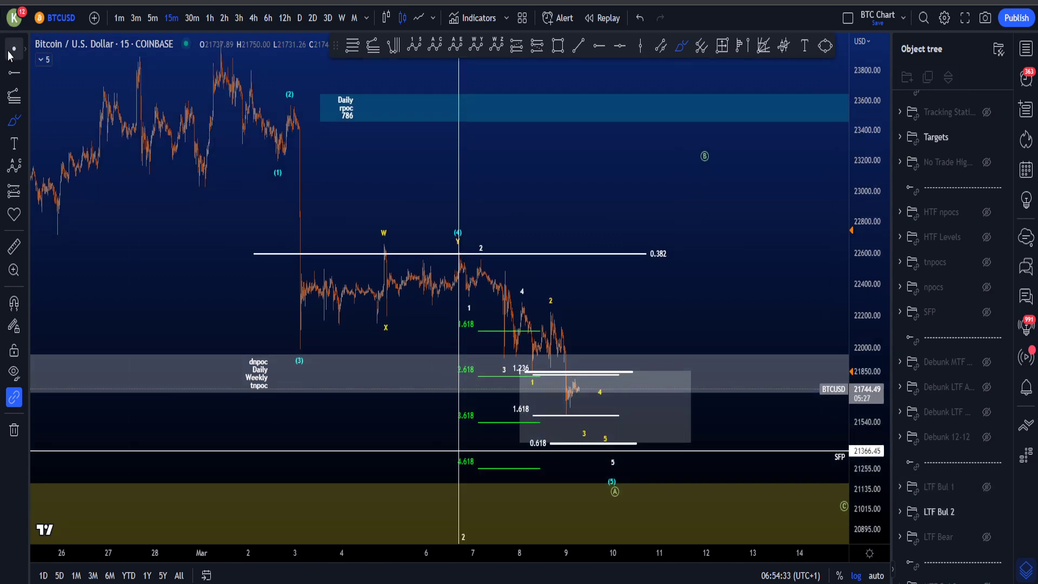
{"action": "left_click_drag", "start_coordinate": [693, 260], "coordinate": [637, 218]}
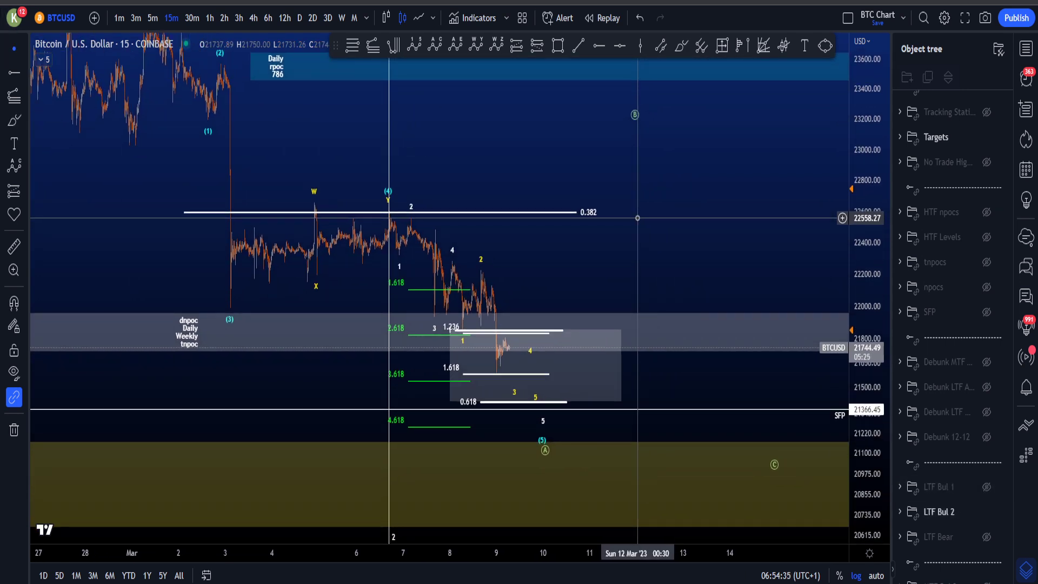